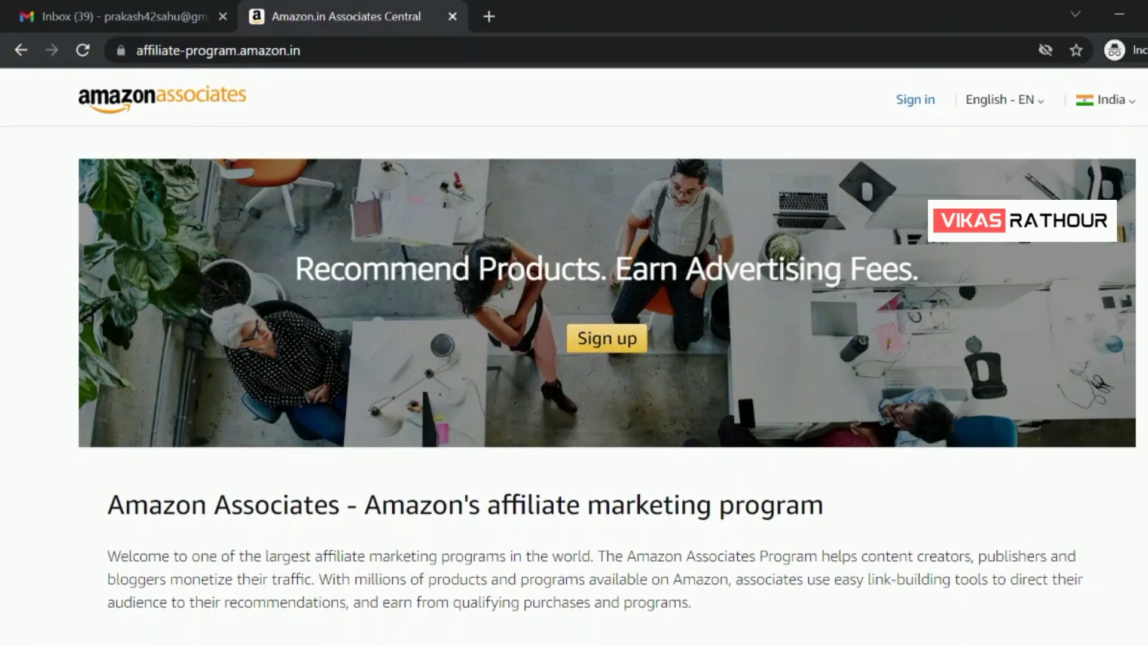
# Start the Associates signup and create a new Amazon account, entering and confirming the password
pyautogui.click(605, 351)
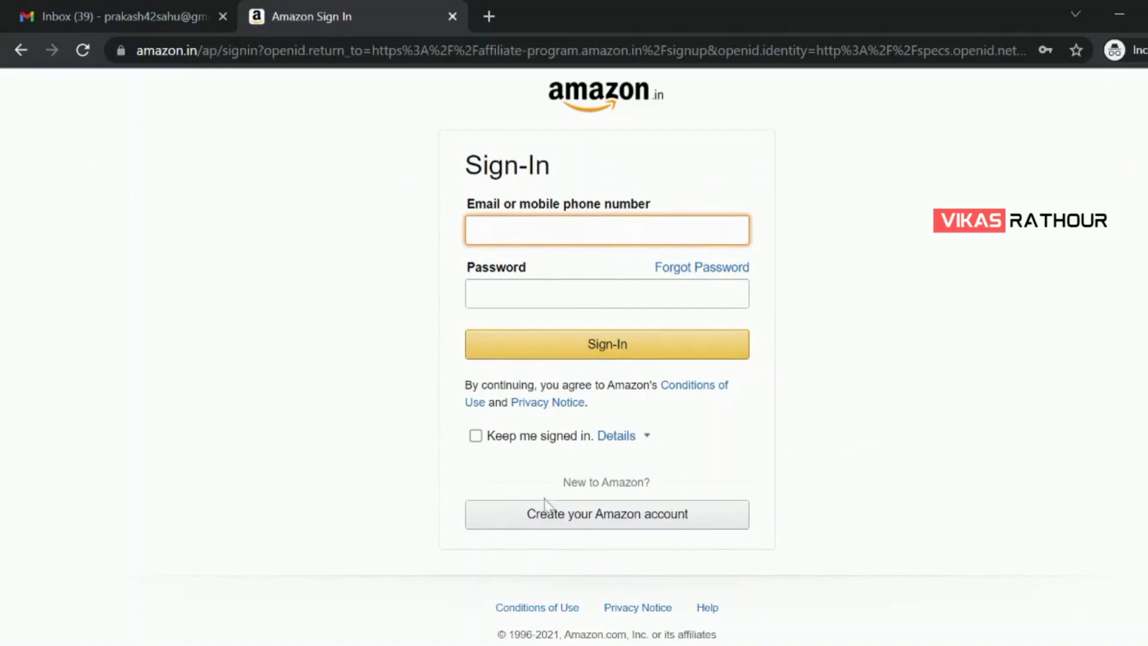
pyautogui.click(609, 515)
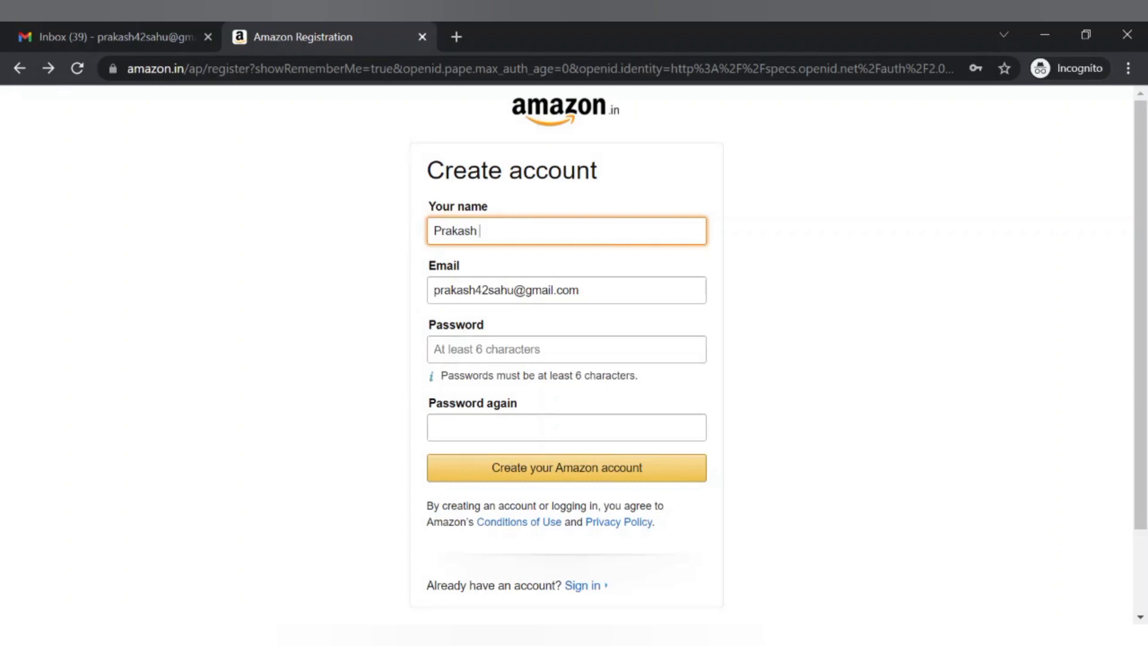
pyautogui.click(454, 349)
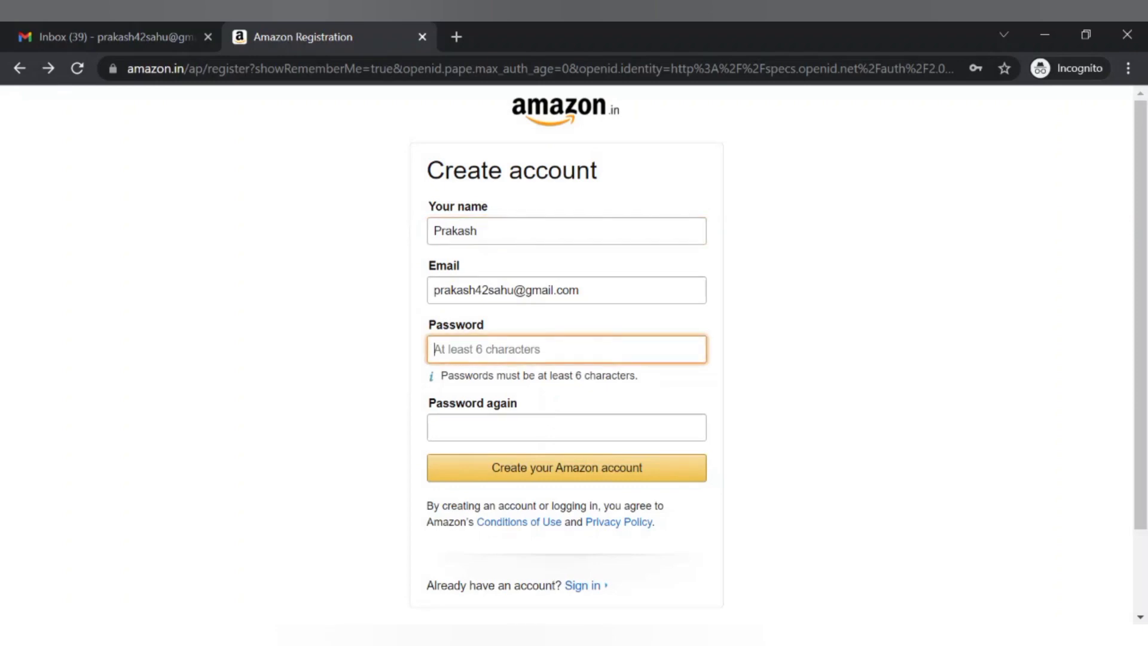
pyautogui.write('•••••••••••')
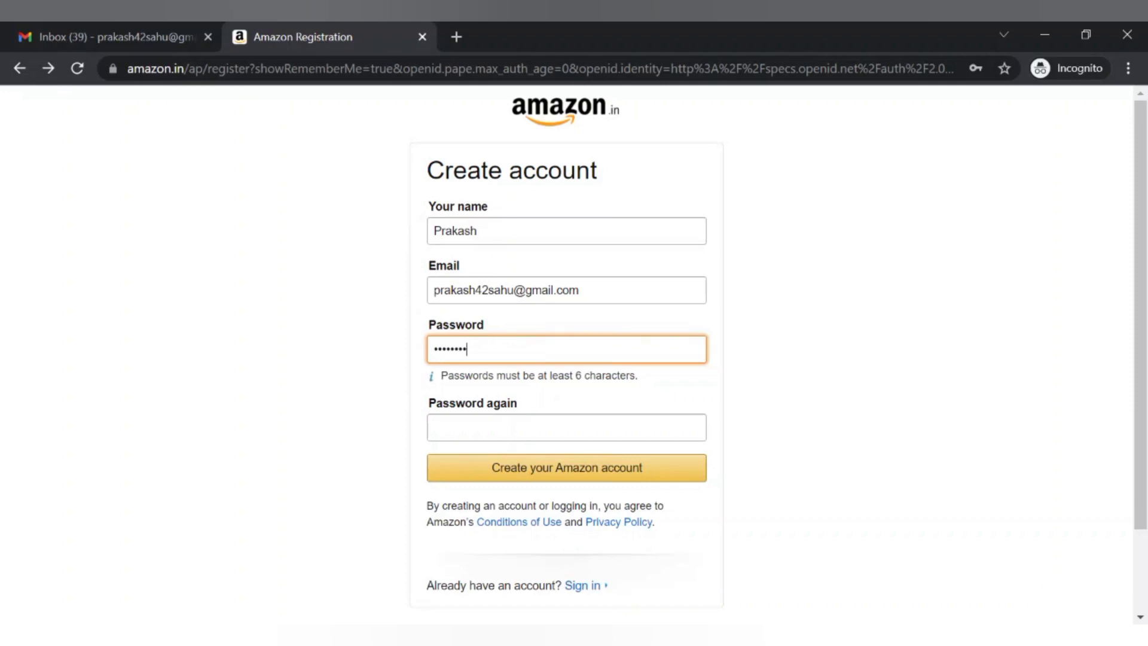
pyautogui.click(506, 423)
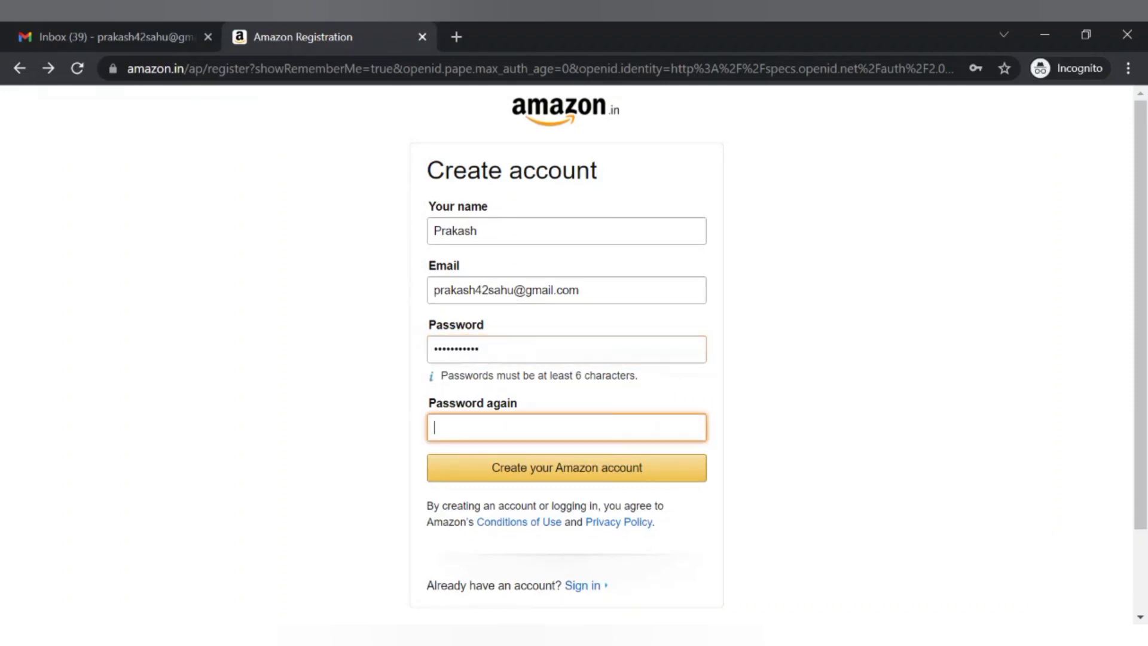
pyautogui.write('•••••••••••')
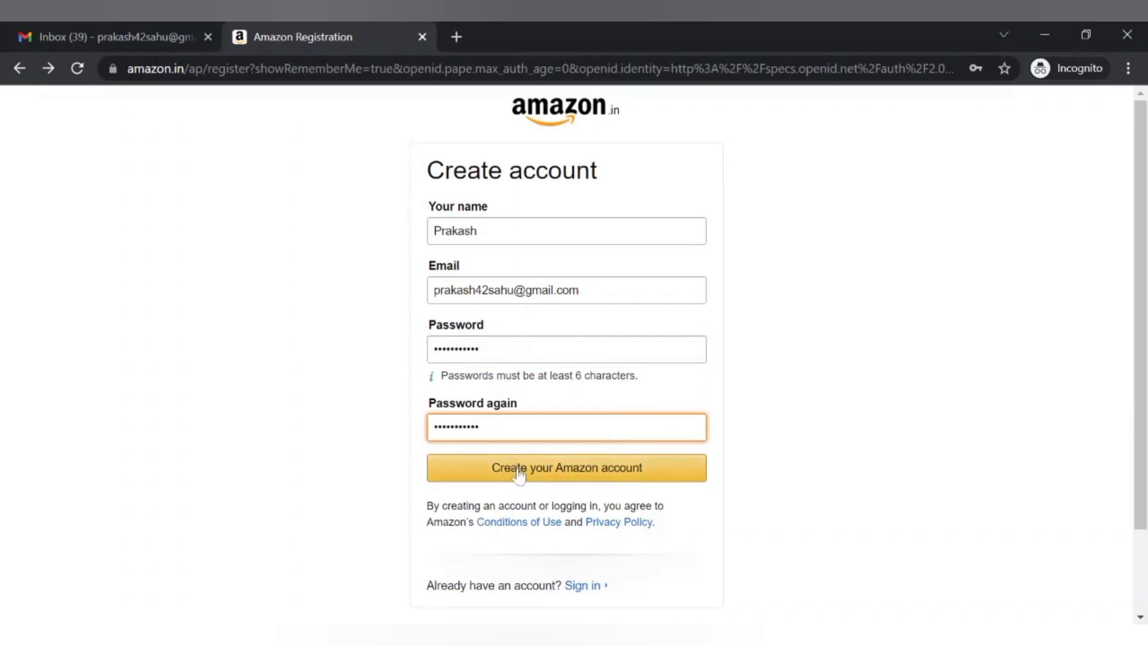
pyautogui.click(519, 472)
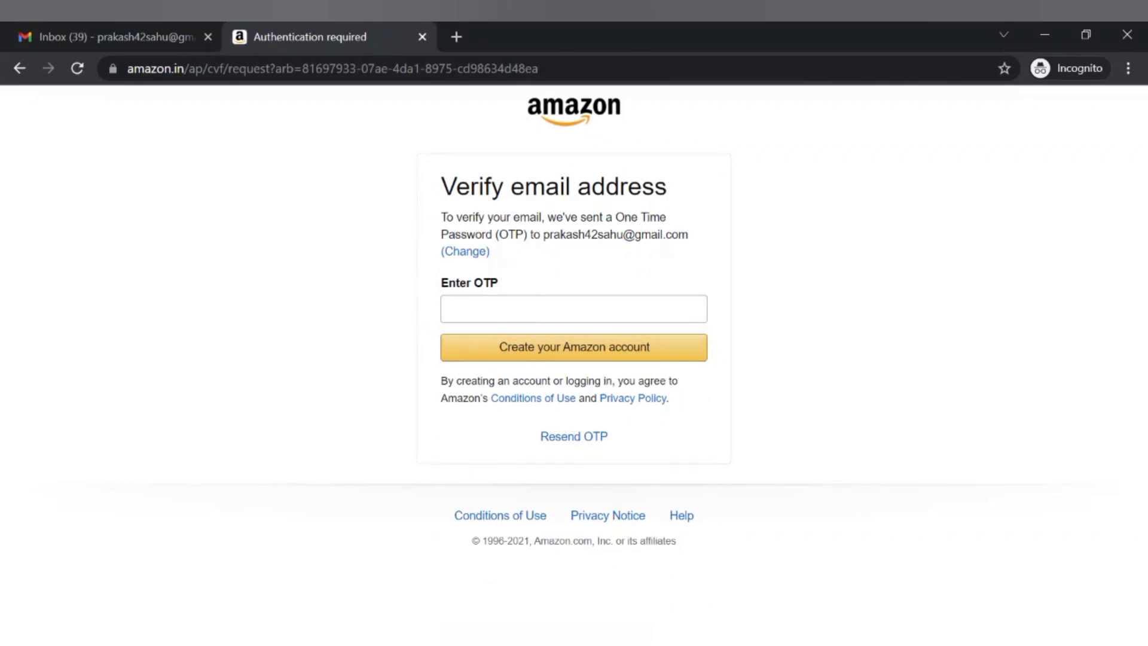
# Copy the OTP from Amazon's verification email in Gmail and submit it to verify the account
pyautogui.click(123, 27)
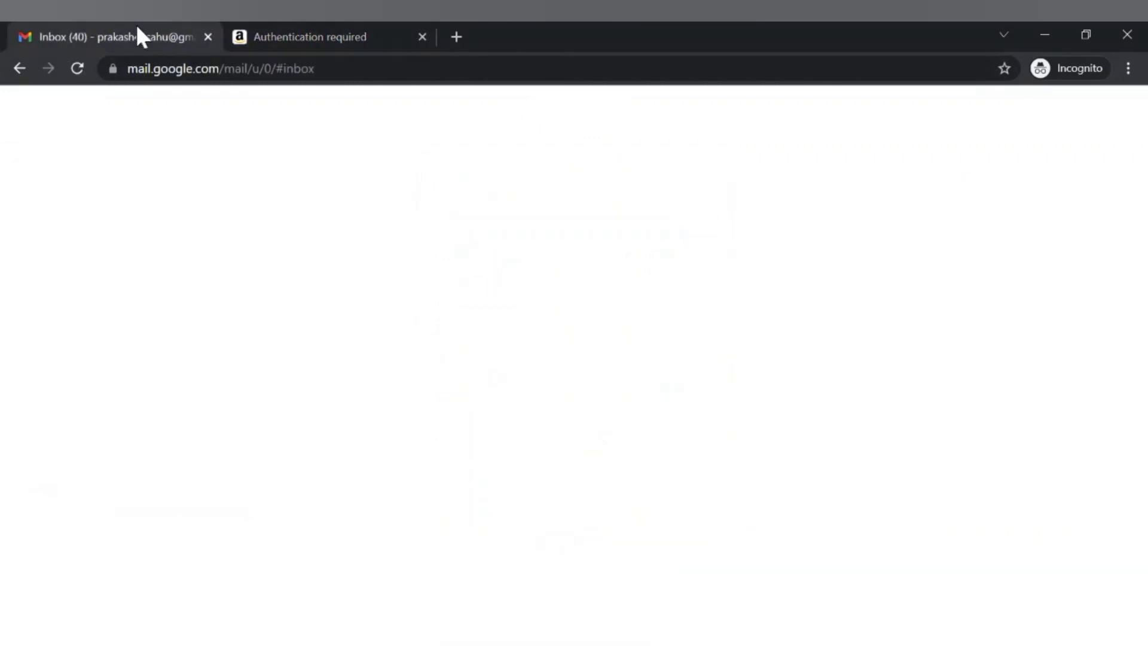
pyautogui.click(557, 268)
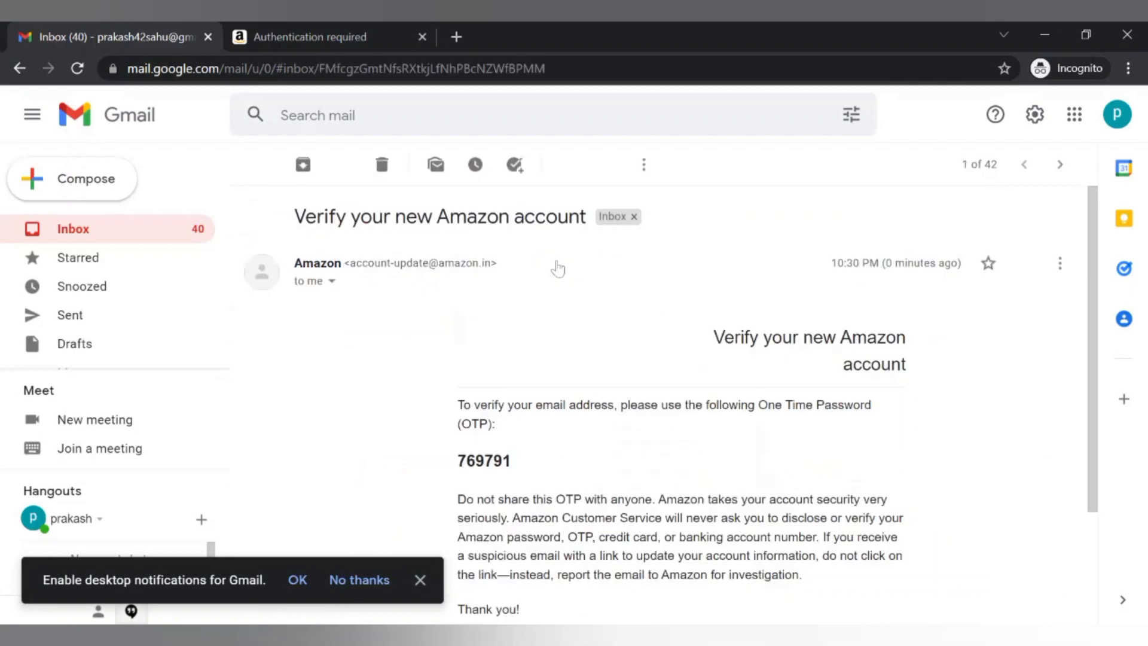
pyautogui.moveTo(525, 468); pyautogui.dragTo(458, 464)
pyautogui.hotkey('ctrl', 'c')
pyautogui.click(295, 33)
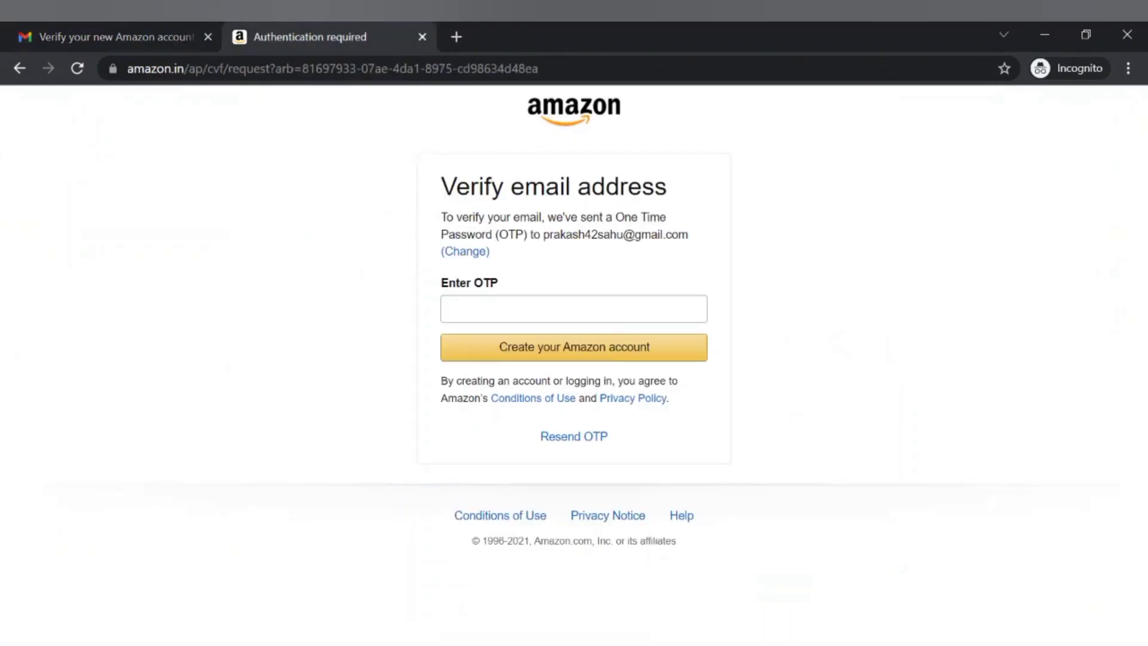
pyautogui.click(462, 306)
pyautogui.hotkey('ctrl', 'v')
pyautogui.click(540, 357)
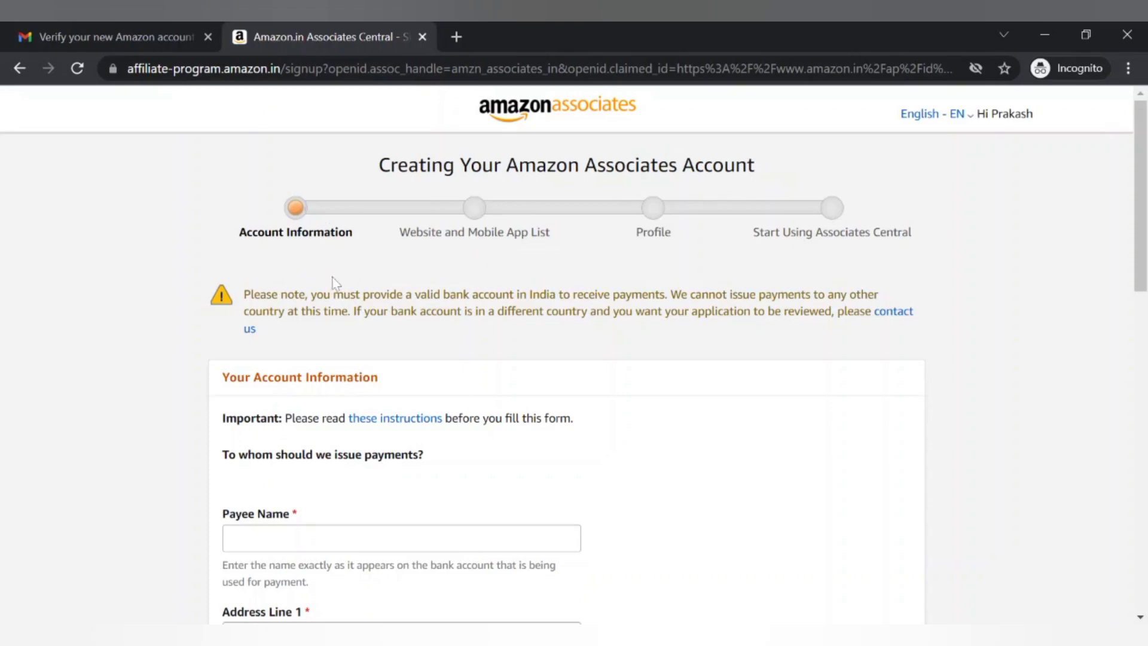
# Enter the payee's full name and the first line of the street address
pyautogui.moveTo(379, 418)
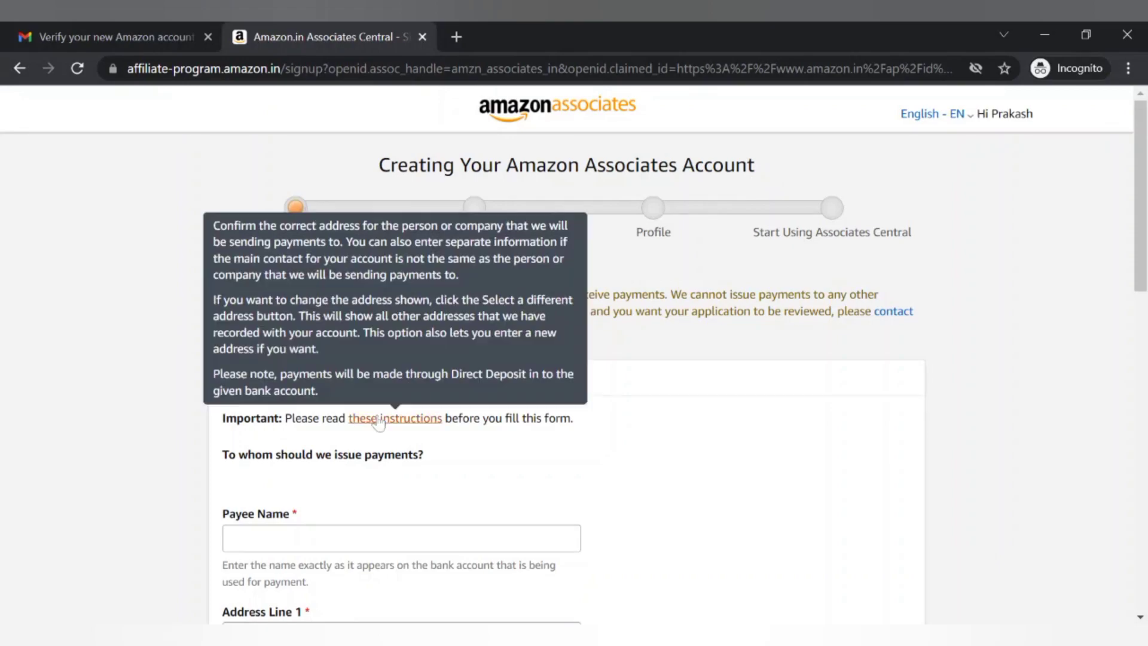
pyautogui.scroll(-2, 379, 421)
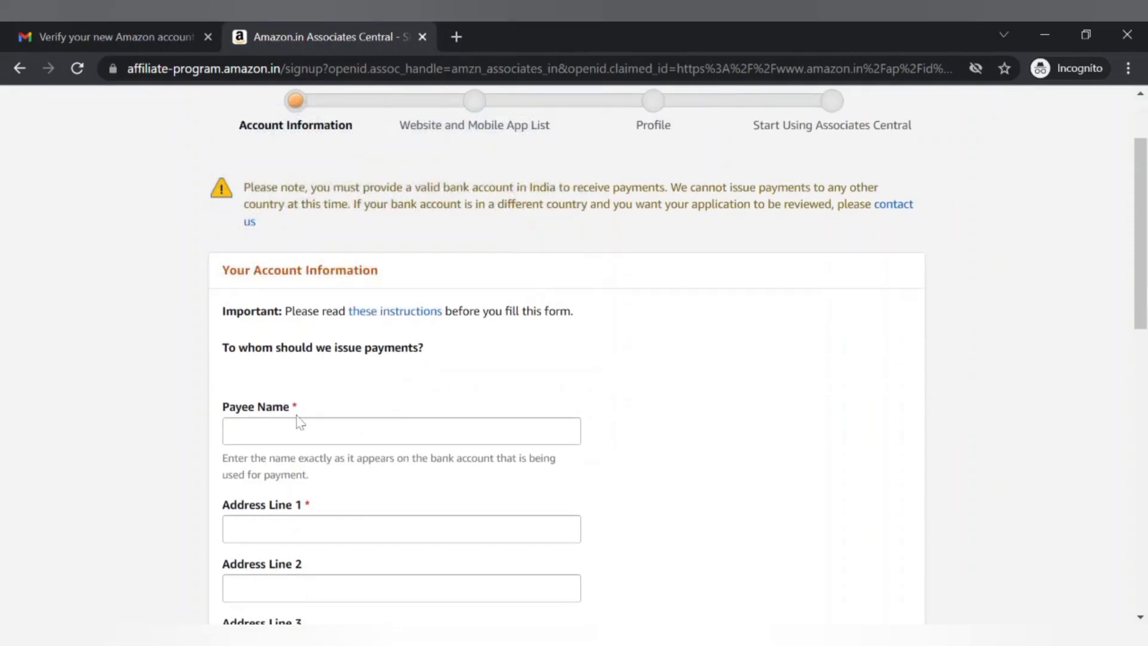
pyautogui.click(285, 421)
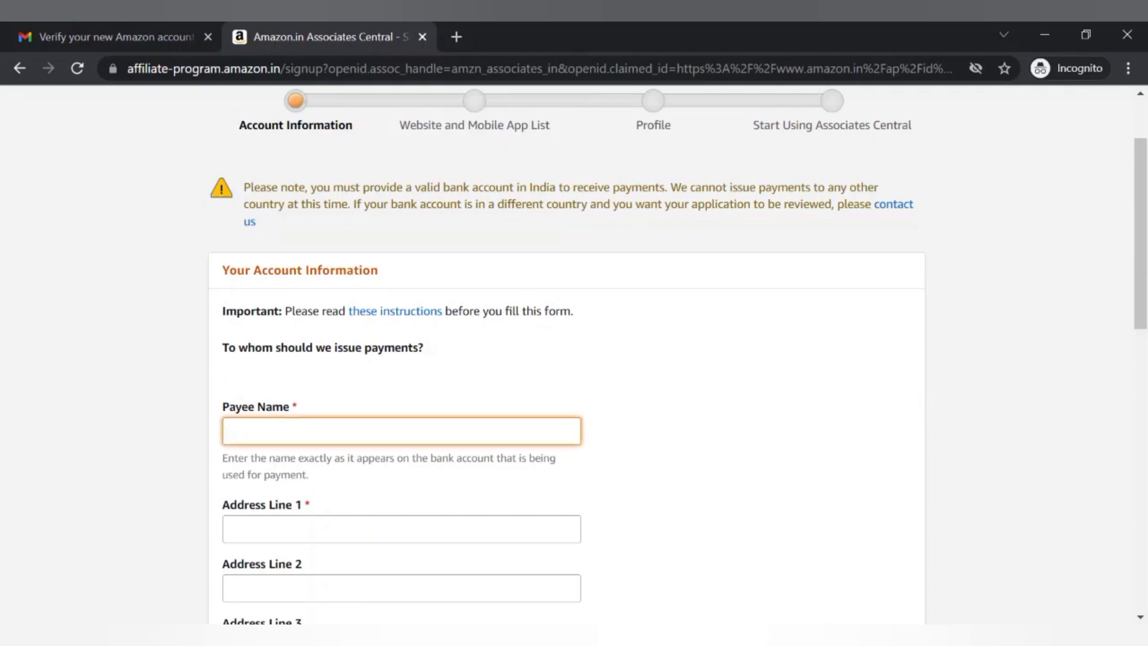
pyautogui.write('Pa')
pyautogui.press('BackSpace')
pyautogui.press('Tab')
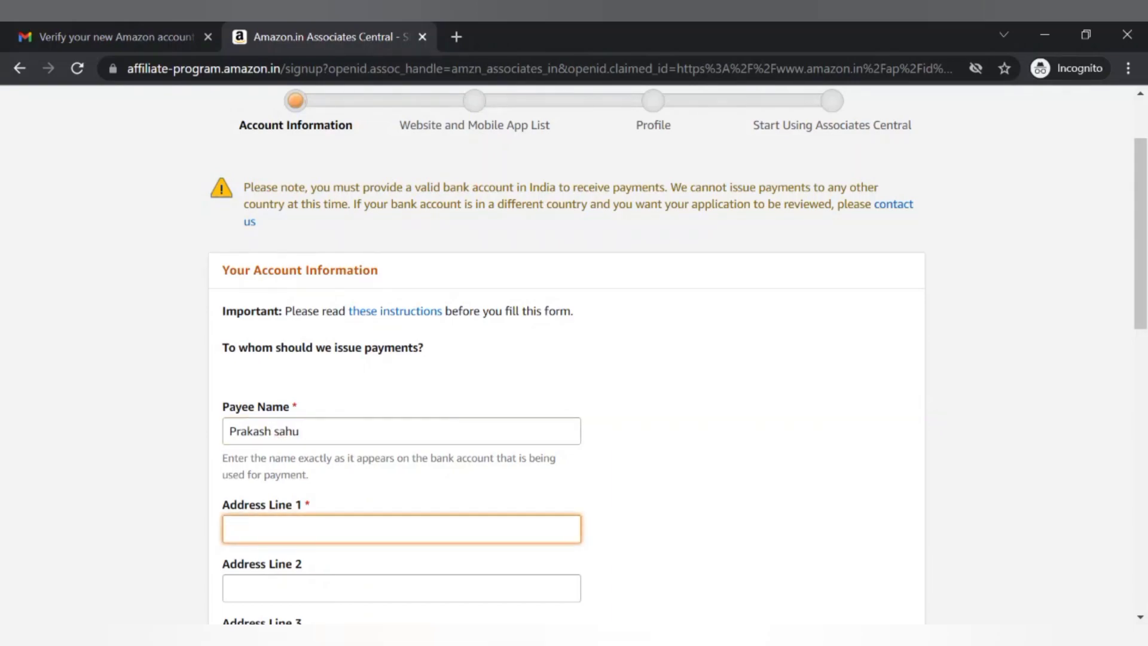
# Fill in the city, state and postal code of the payment address
pyautogui.scroll(-2, 574, 358)
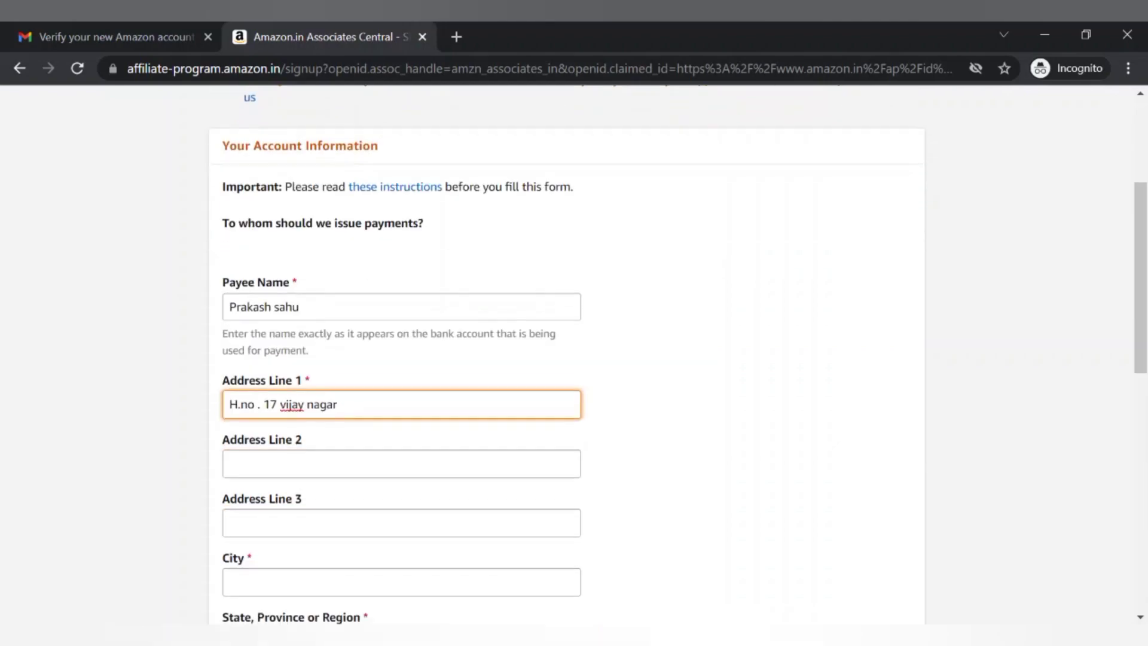
pyautogui.scroll(-2, 574, 359)
pyautogui.click(402, 479)
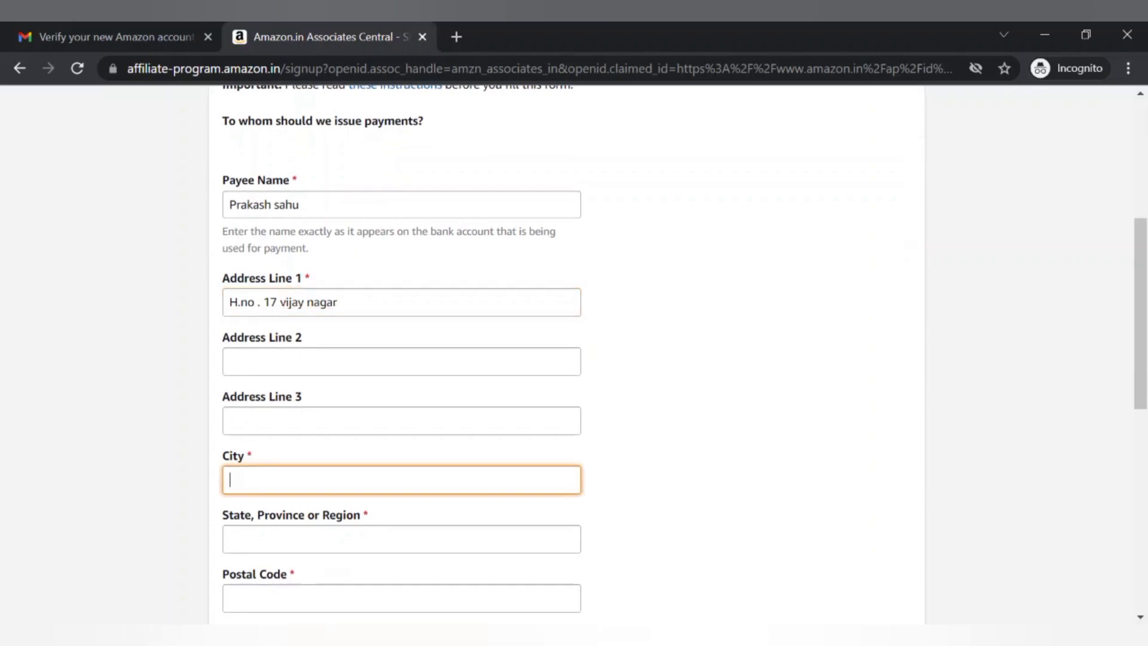
pyautogui.write('Bhopal')
pyautogui.scroll(-2, 297, 423)
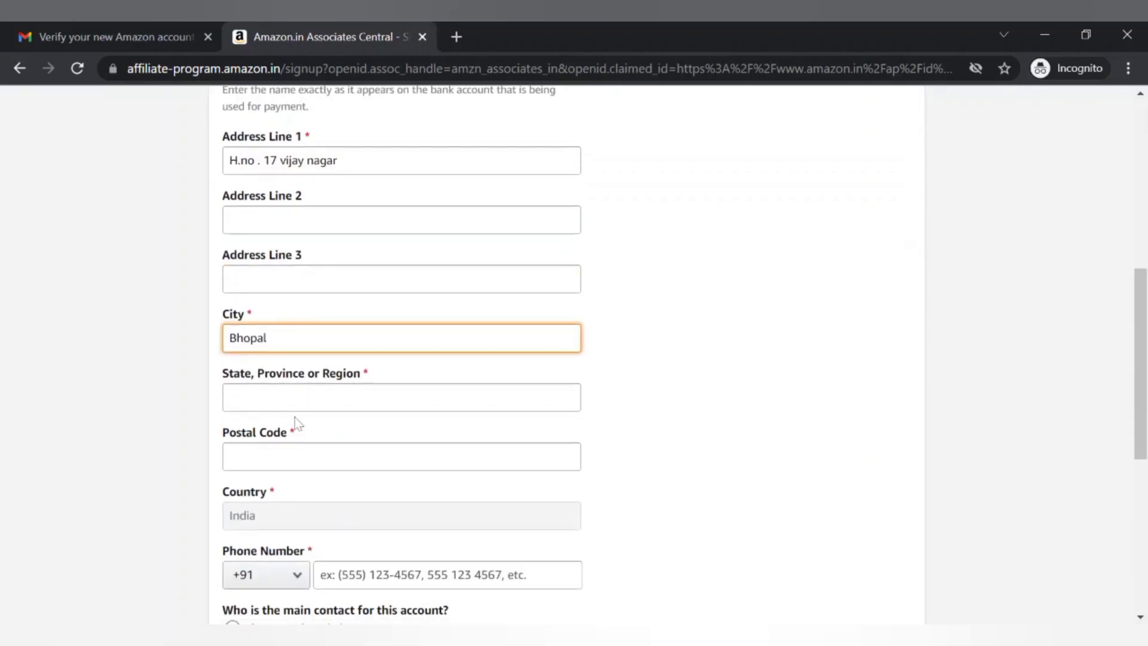
pyautogui.press('Tab')
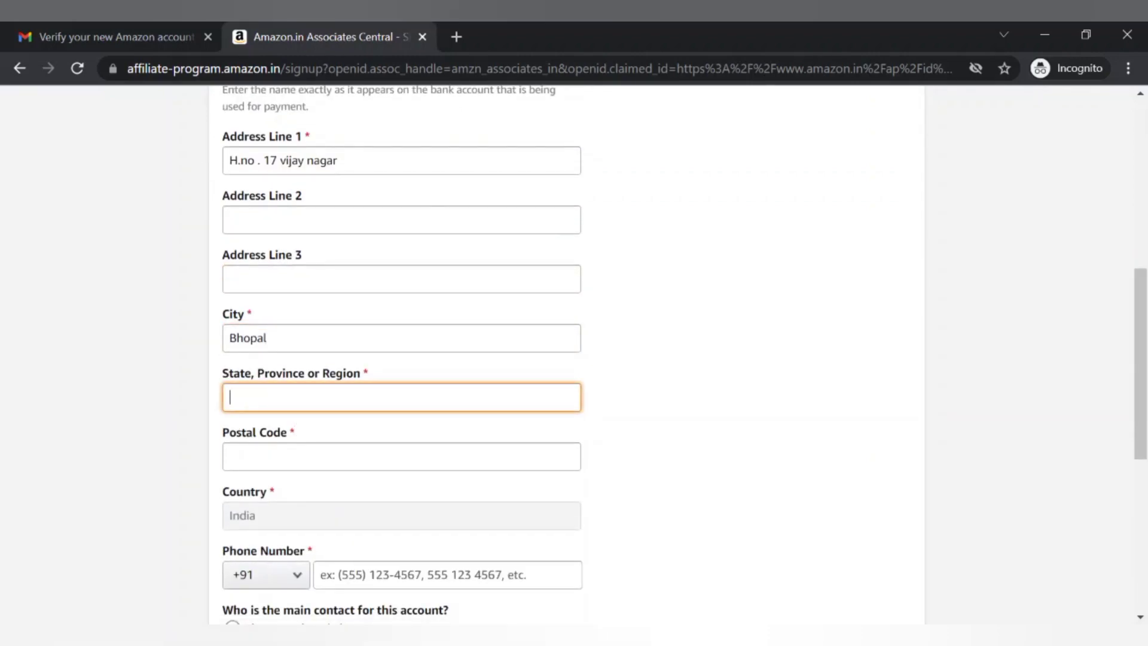
pyautogui.write('madhya pradesh')
pyautogui.click(230, 456)
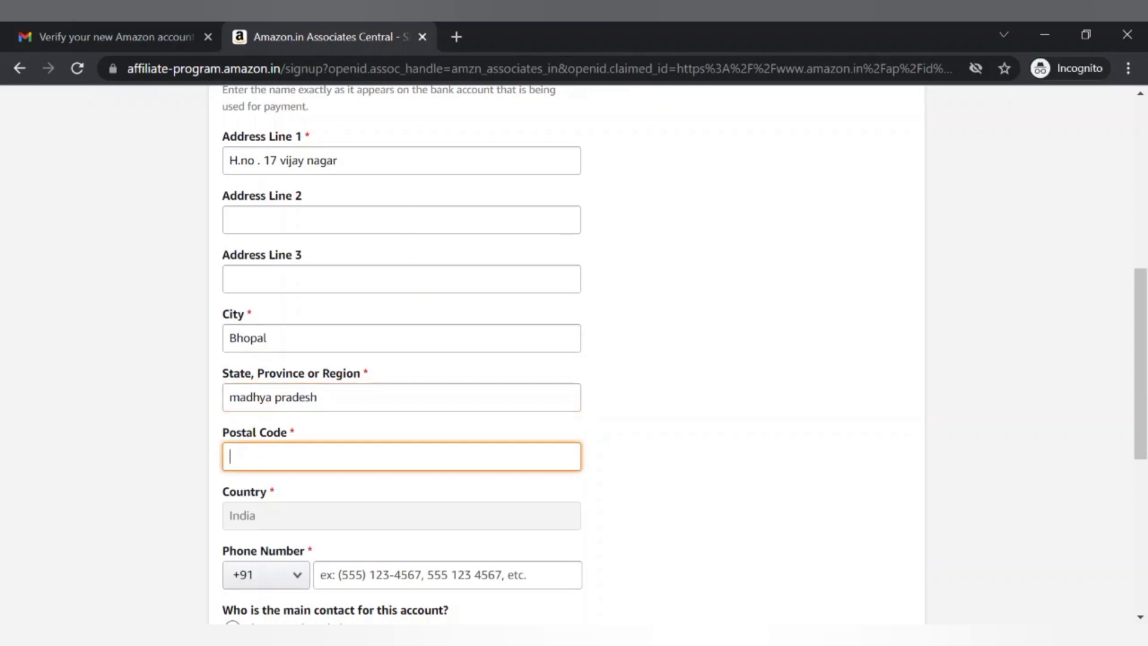
pyautogui.write('462010')
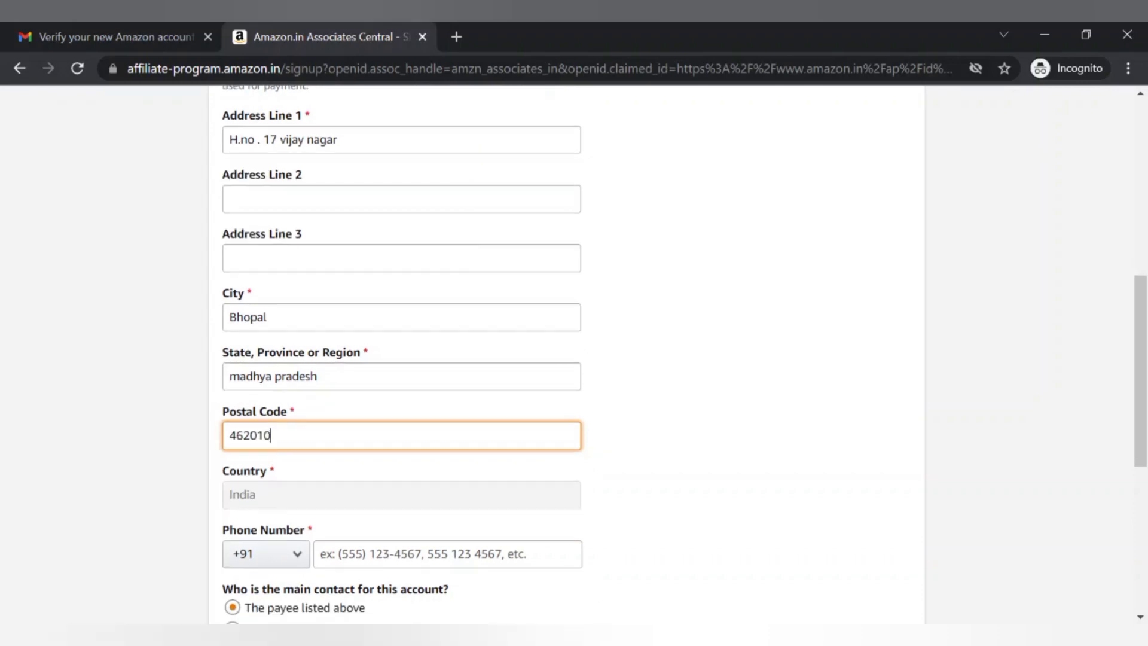
pyautogui.scroll(-2, 312, 384)
pyautogui.click(312, 384)
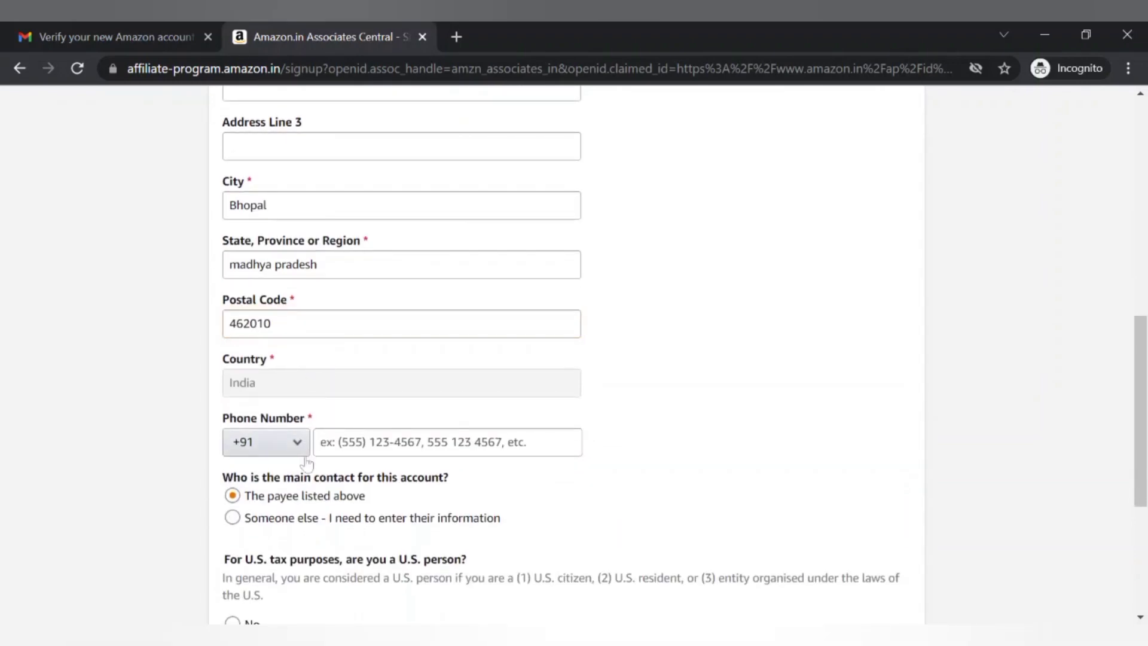
pyautogui.click(346, 443)
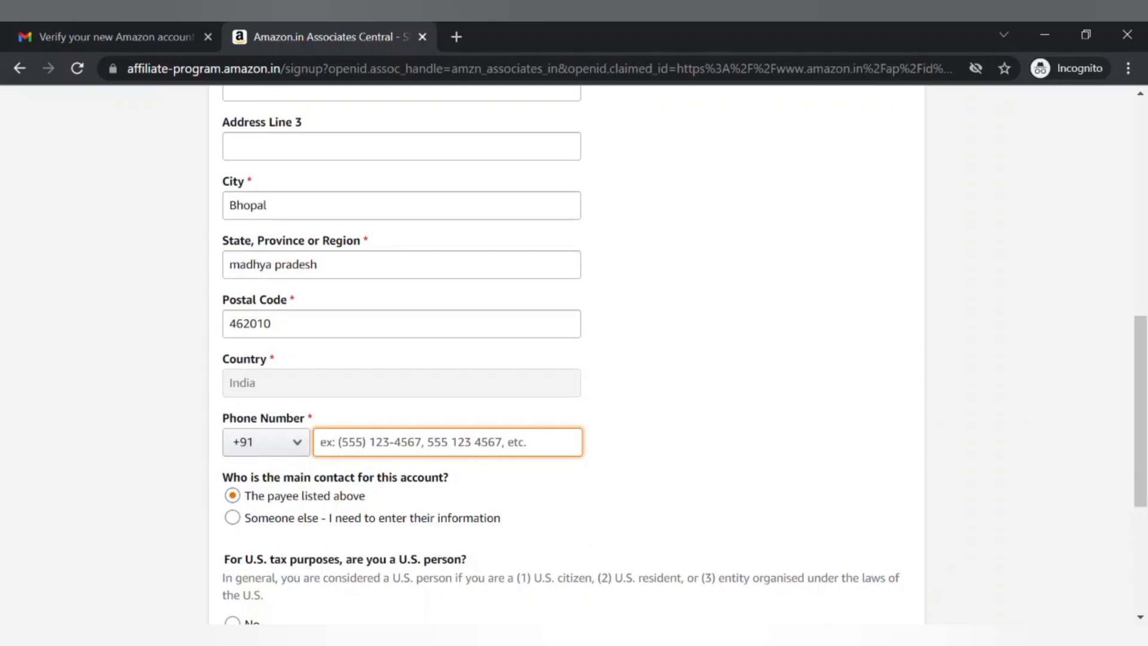
# Keep the payee as main contact and enter the account's phone number
pyautogui.scroll(-1, 357, 496)
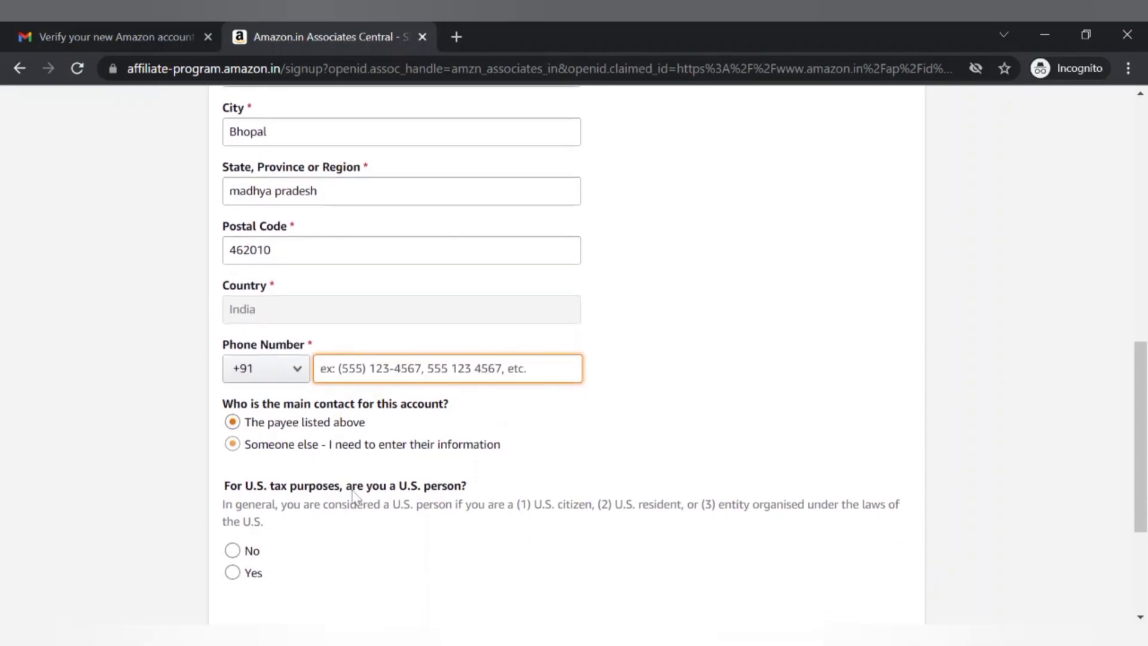
pyautogui.scroll(-1, 336, 456)
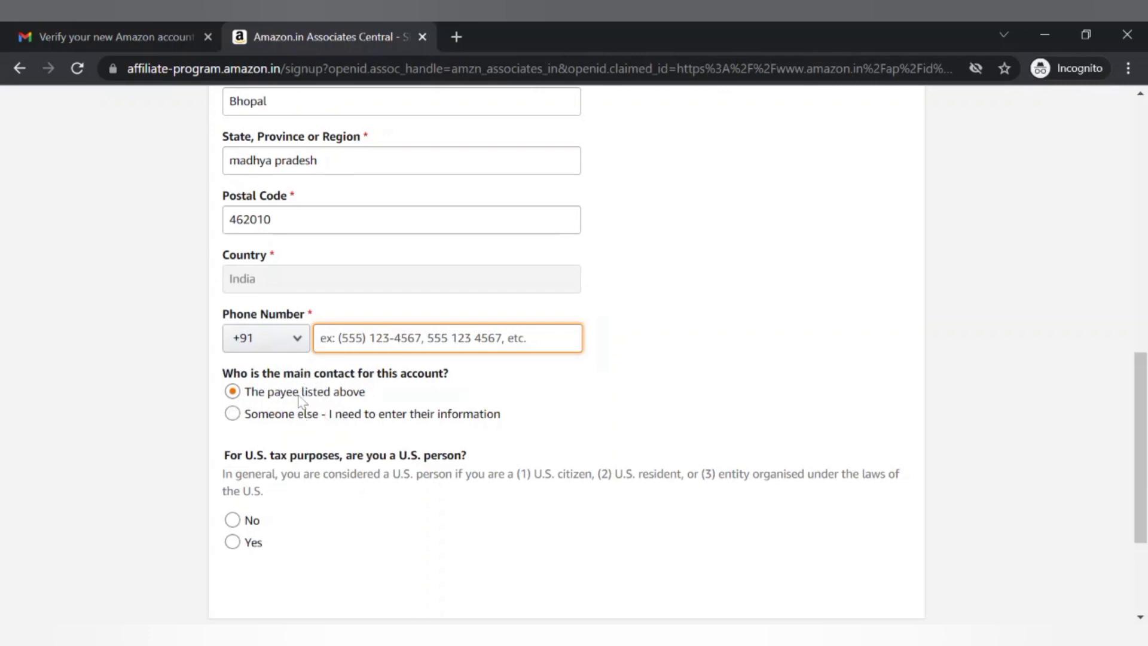
pyautogui.click(301, 419)
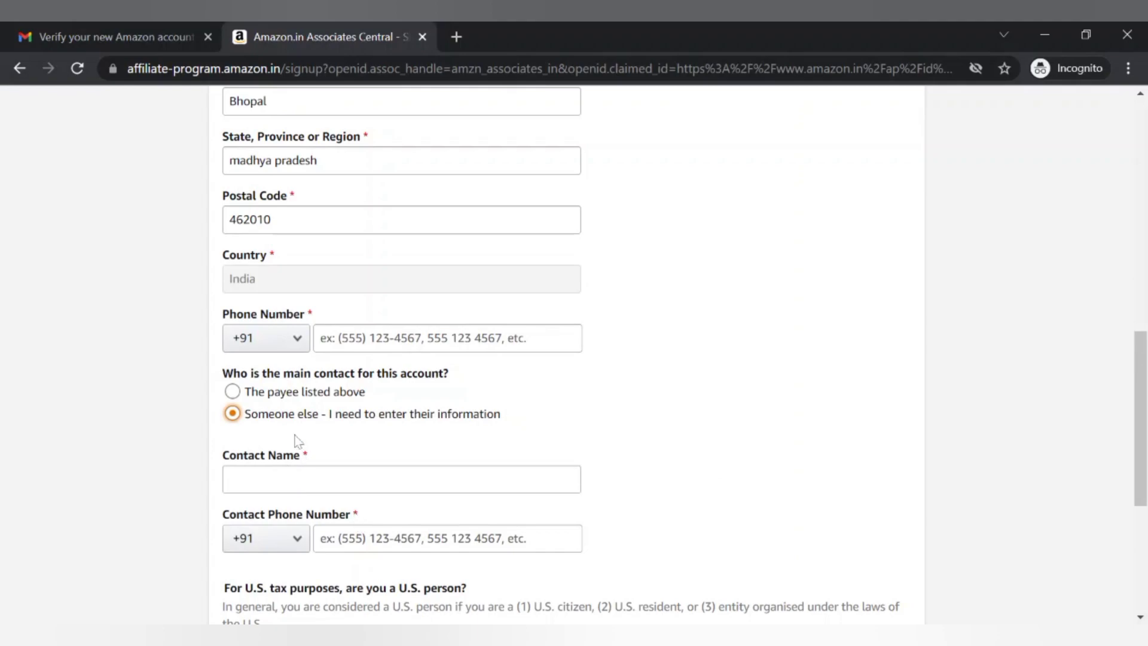
pyautogui.click(277, 398)
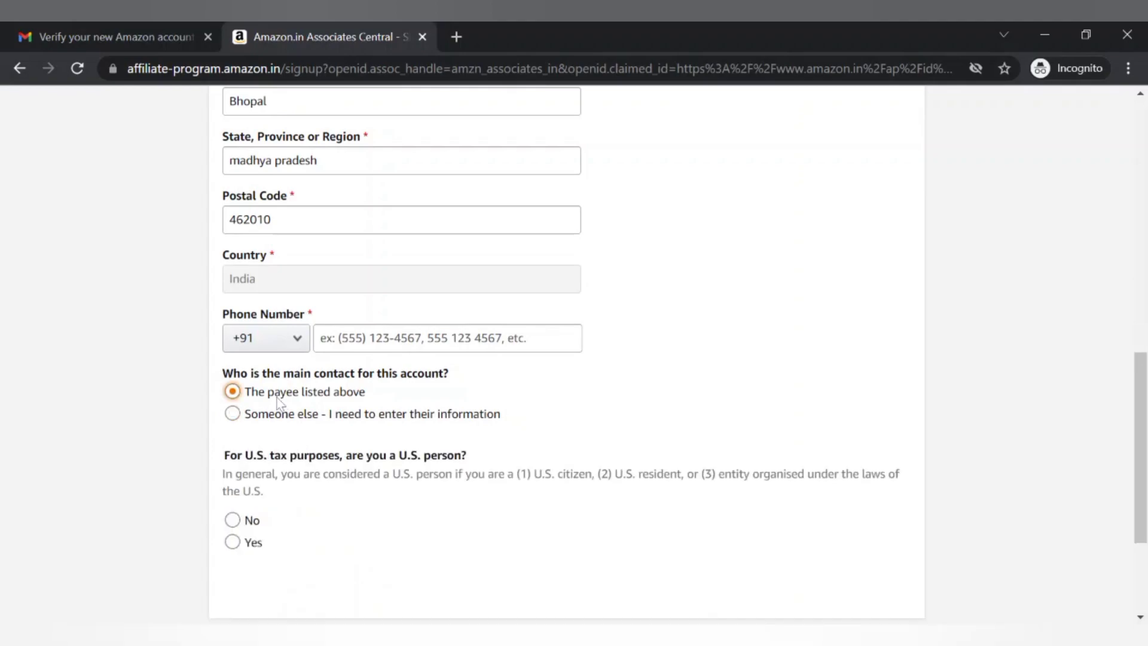
pyautogui.hotkey('shift', 'Tab')
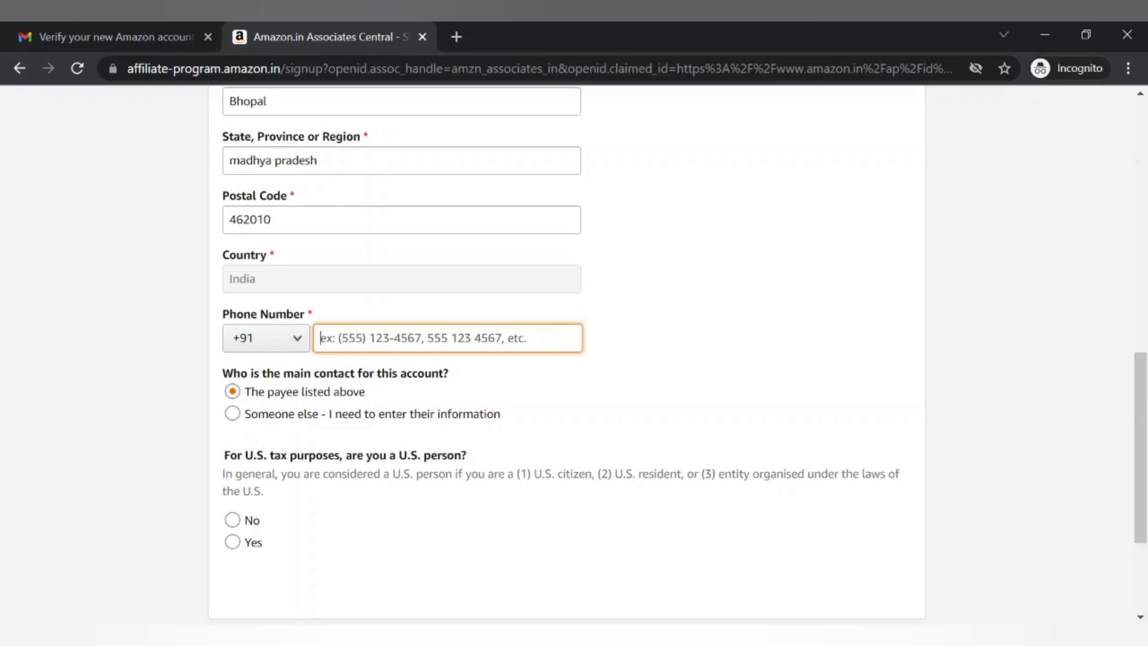
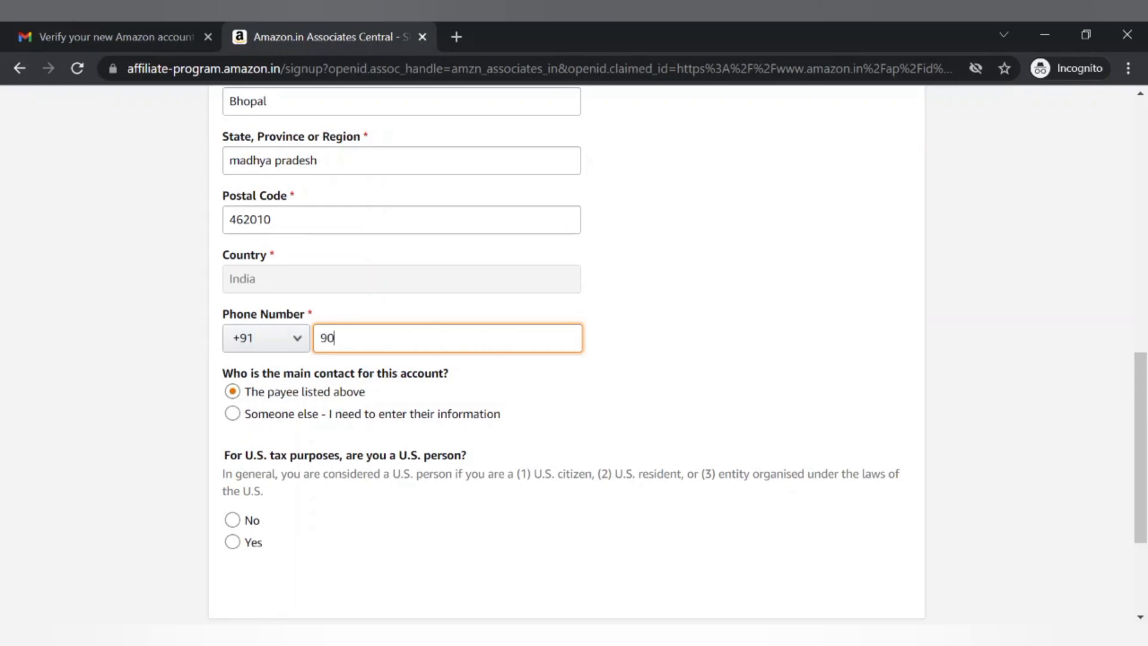
# Answer No to the question about being a U.S. person for tax purposes
pyautogui.scroll(-2, 281, 413)
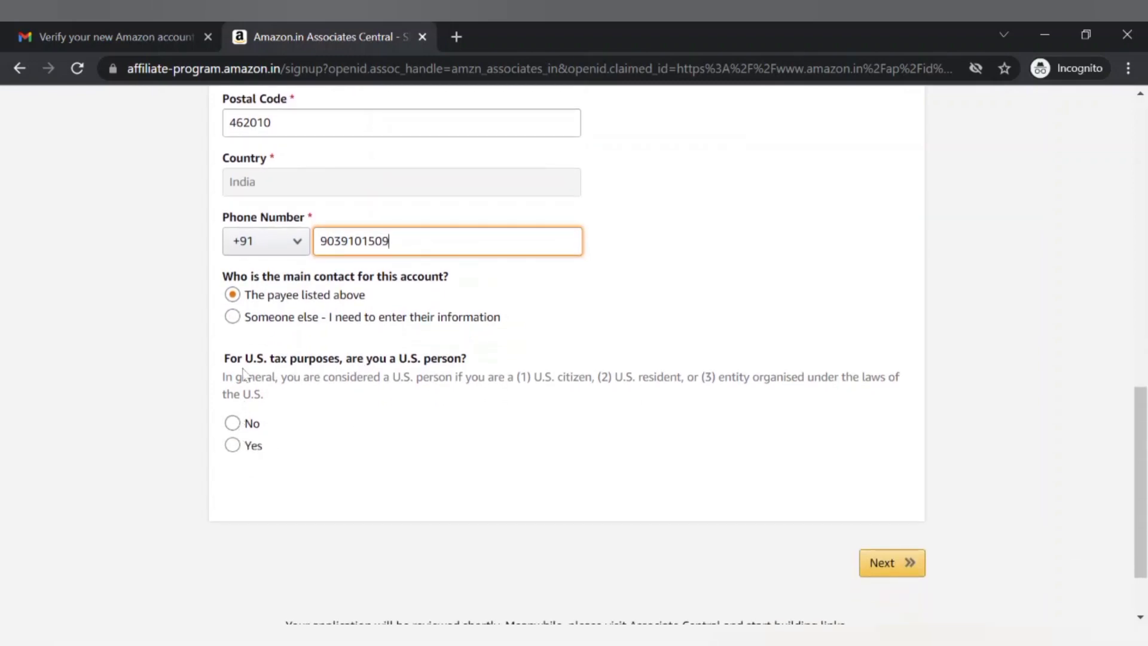
pyautogui.moveTo(224, 357); pyautogui.dragTo(359, 374)
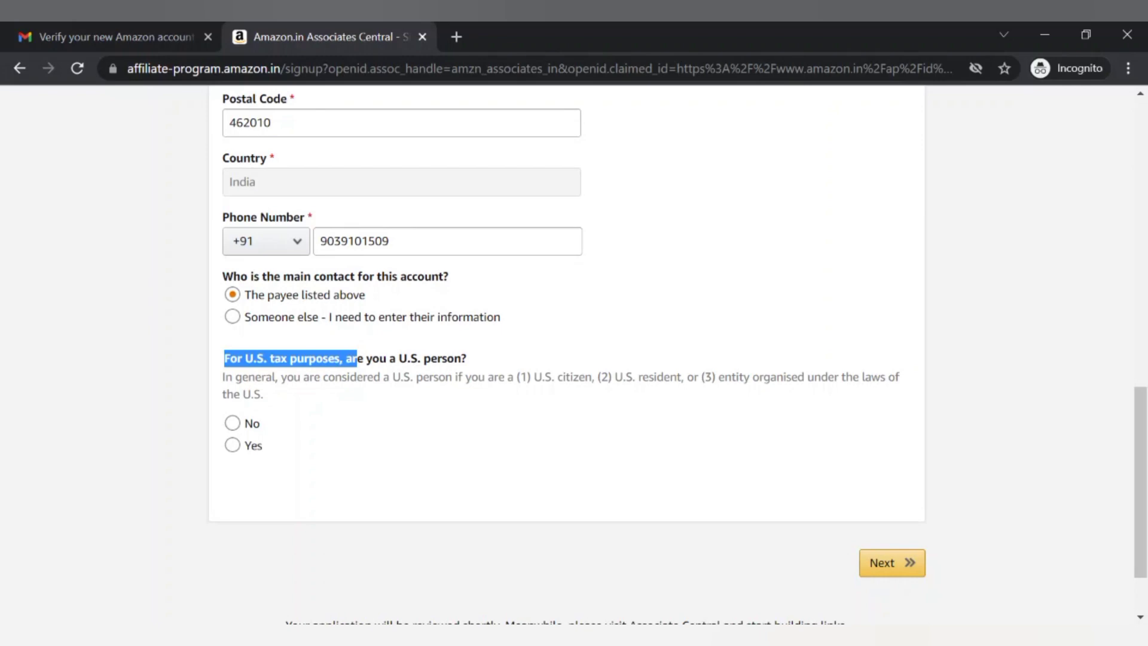
pyautogui.click(232, 423)
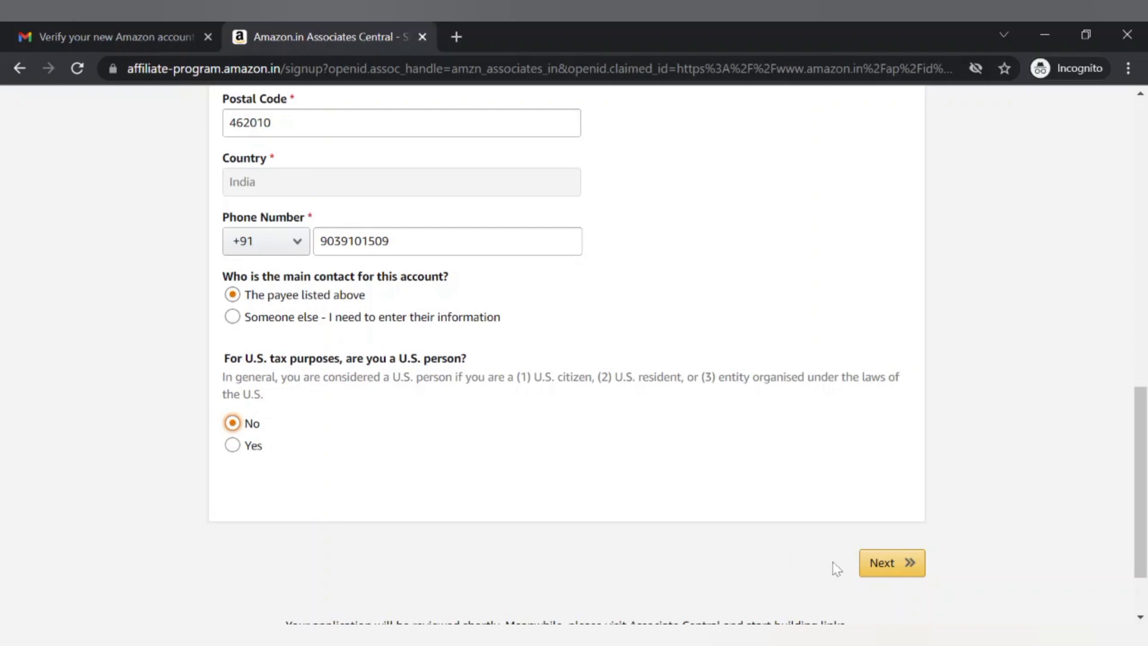
# Submit the account information to advance to the Website and Mobile App List step
pyautogui.click(897, 569)
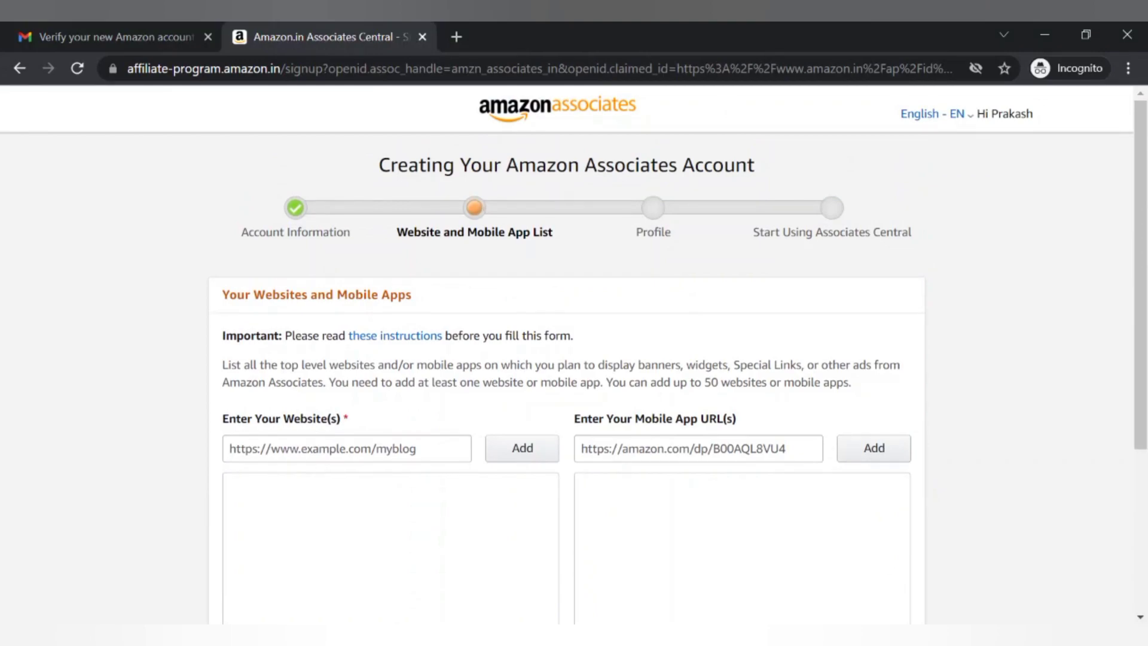
pyautogui.scroll(-2, 483, 396)
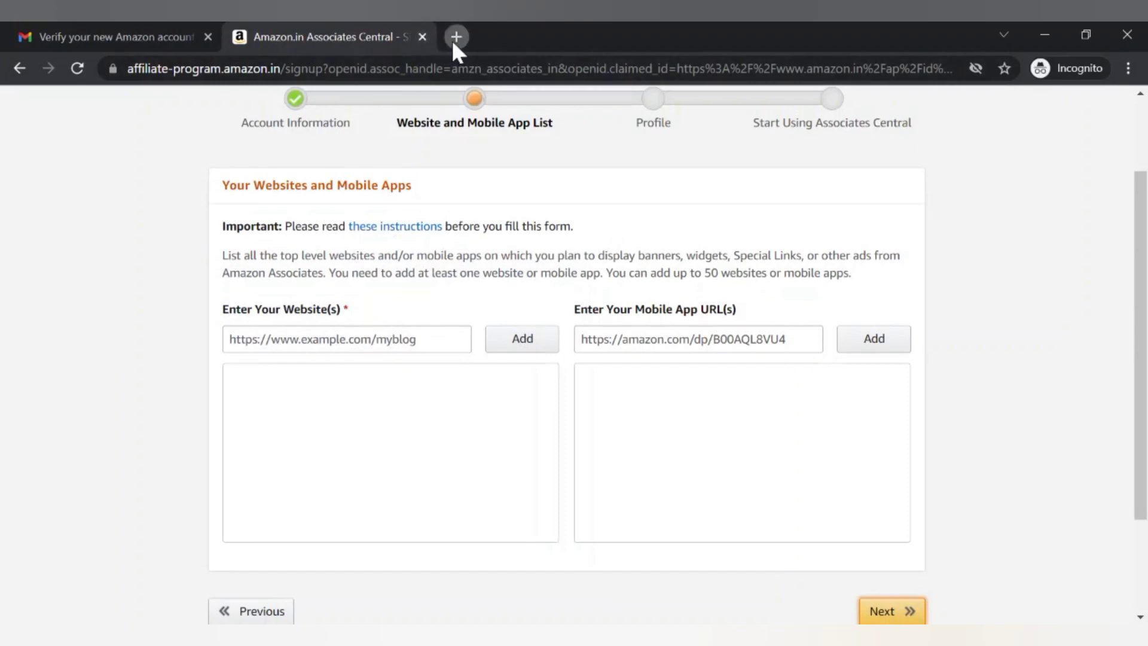
pyautogui.click(452, 38)
# Load rankbrainmarketing.com/blog in the new tab and copy its full address
pyautogui.write('ra')
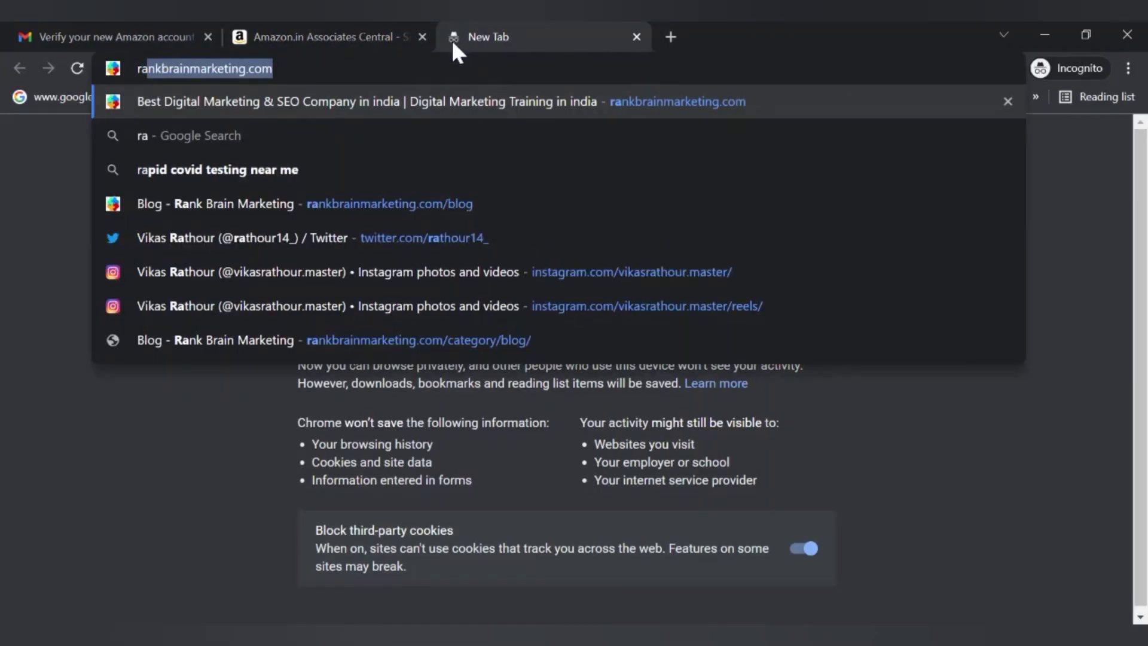
pyautogui.press('Return')
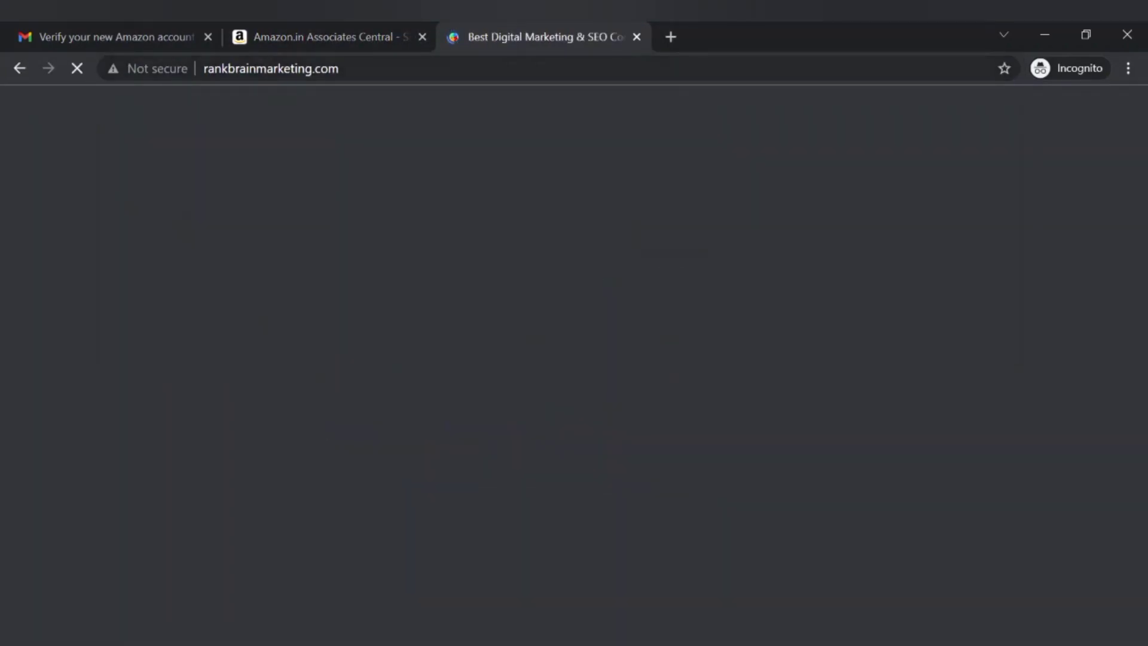
pyautogui.hotkey('ctrl', 'l')
pyautogui.press('End')
pyautogui.write('/')
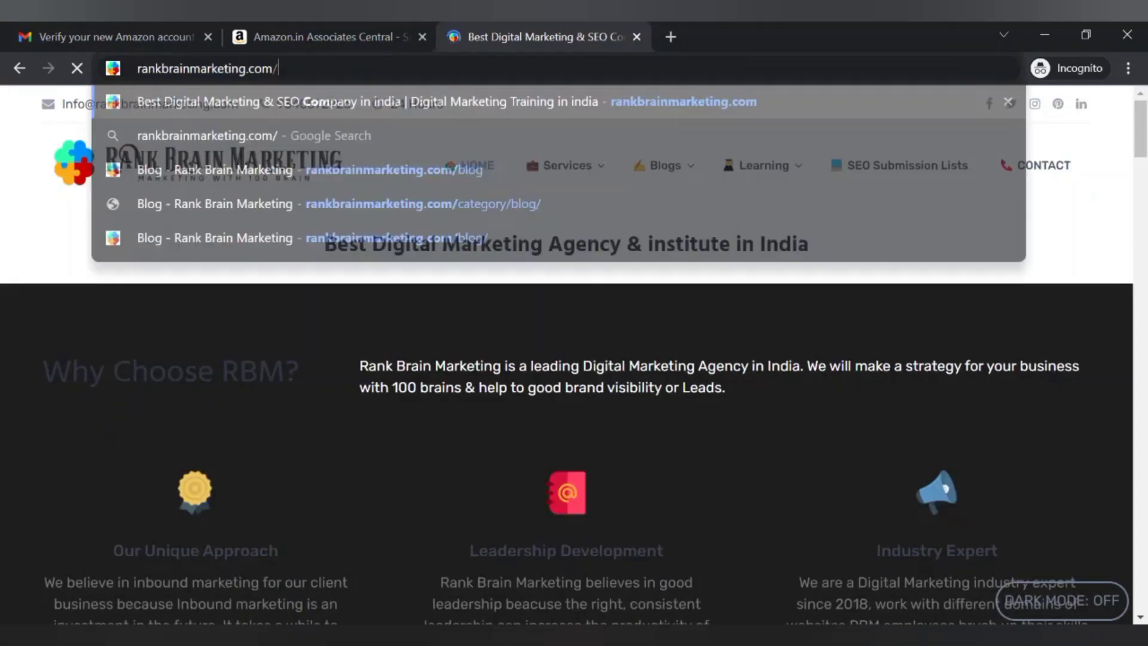
pyautogui.write('blo')
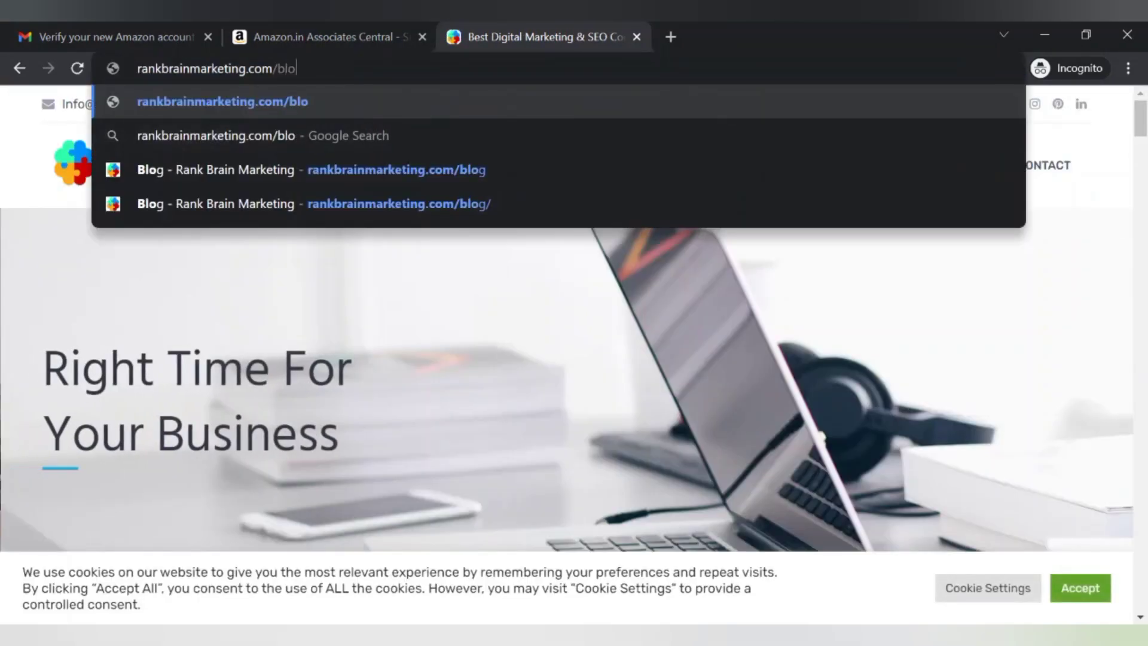
pyautogui.write('g')
pyautogui.hotkey('ctrl', 'a')
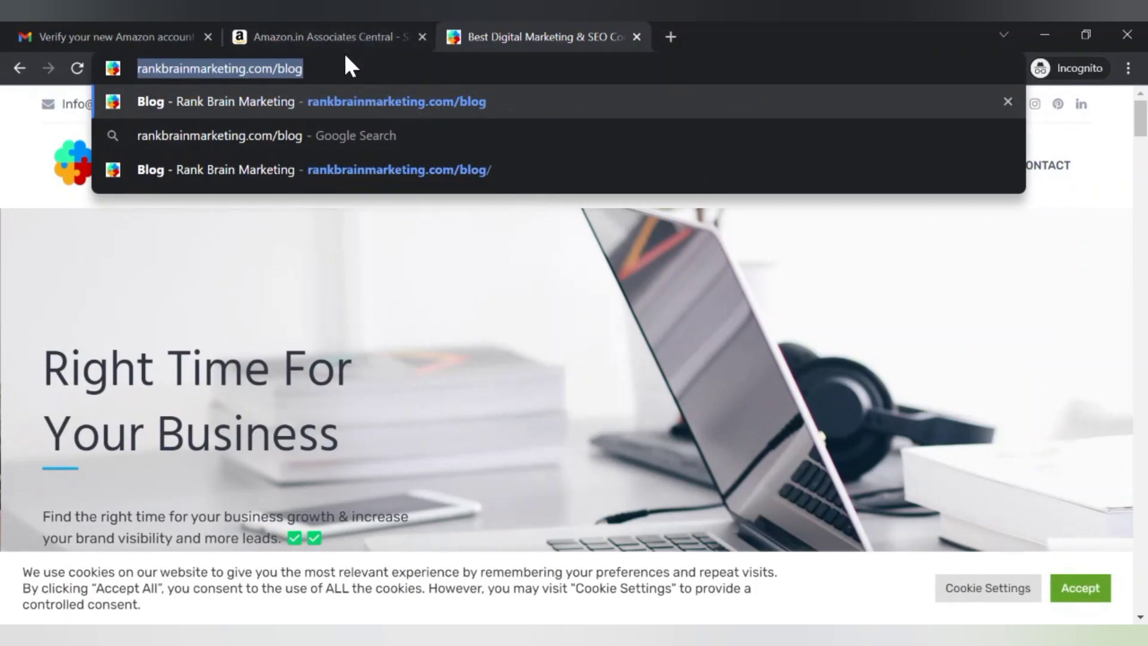
pyautogui.press('Return')
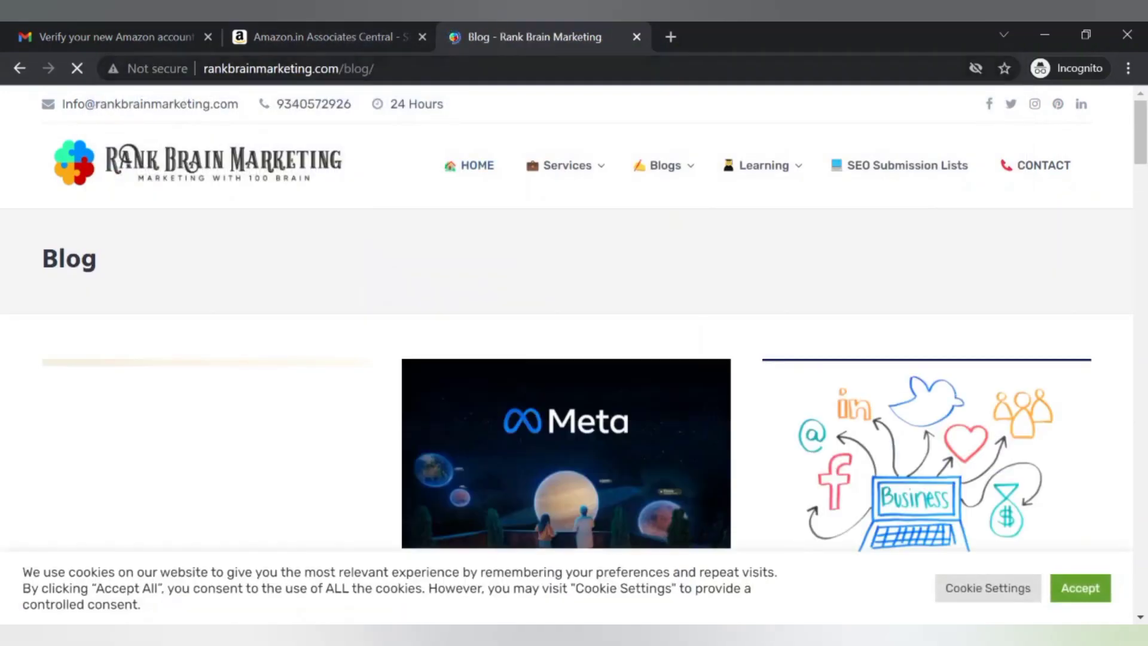
pyautogui.click(337, 71)
pyautogui.doubleClick(338, 71)
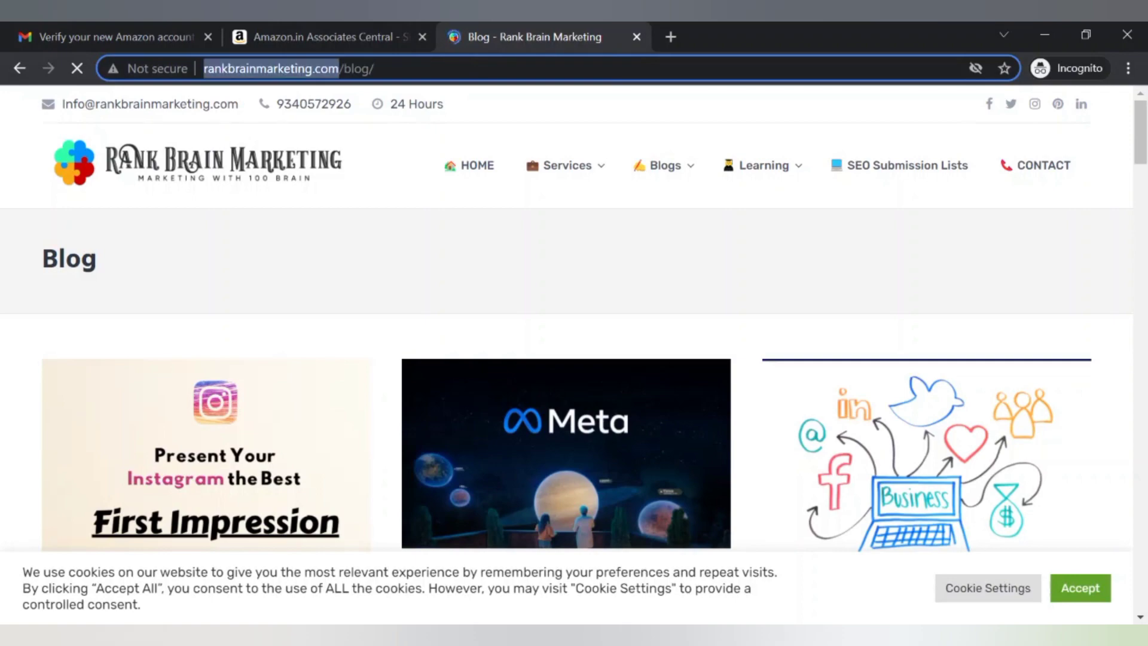
pyautogui.click(337, 71)
pyautogui.hotkey('ctrl', 'c')
pyautogui.click(256, 31)
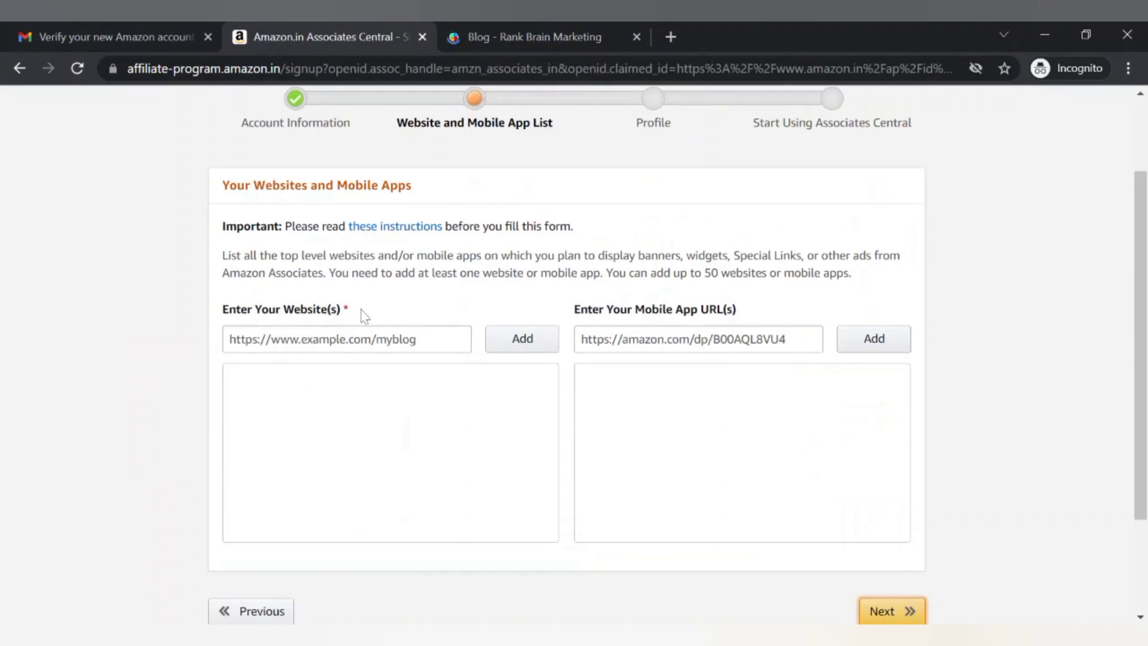
pyautogui.click(359, 339)
pyautogui.hotkey('ctrl', 'v')
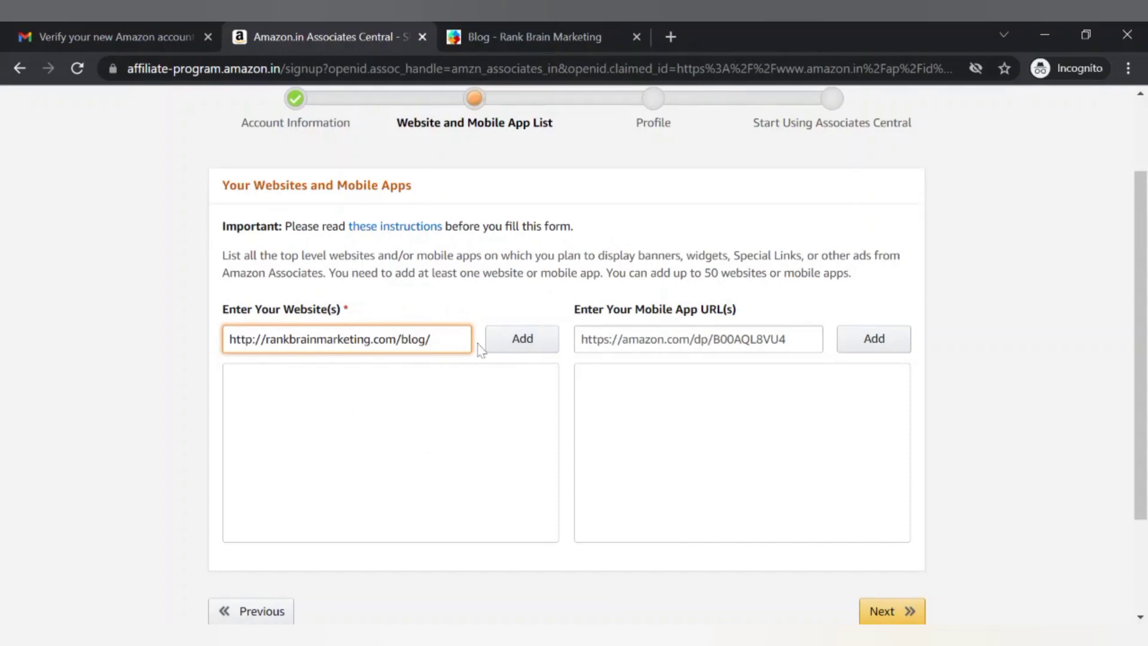
pyautogui.click(520, 342)
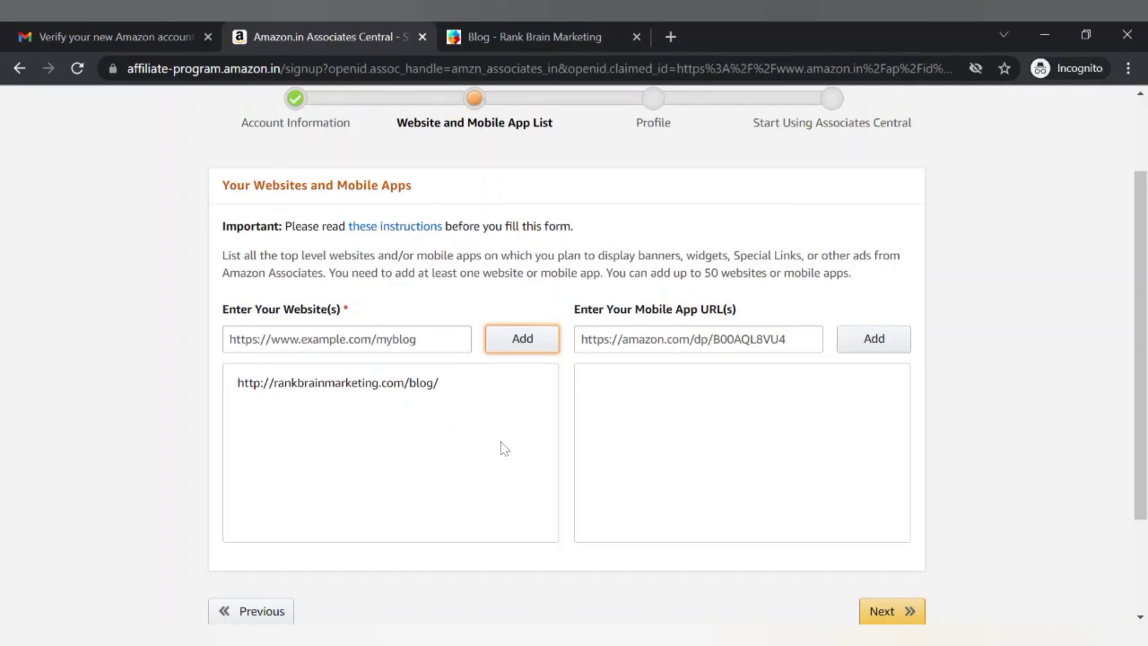
pyautogui.scroll(-3, 514, 448)
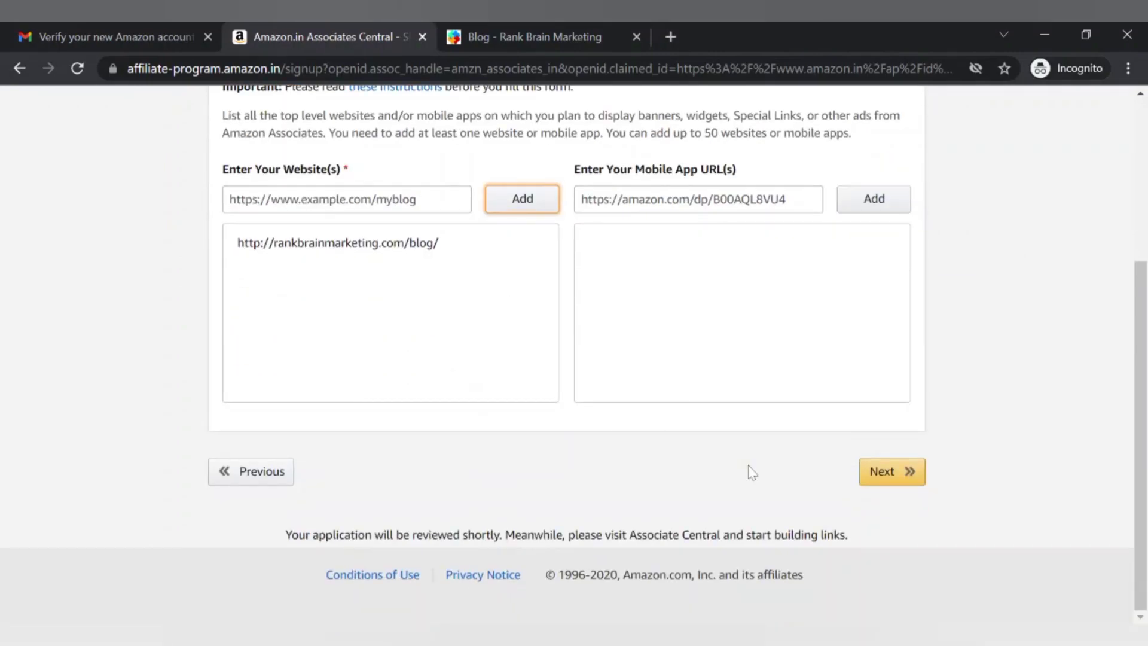
pyautogui.click(908, 484)
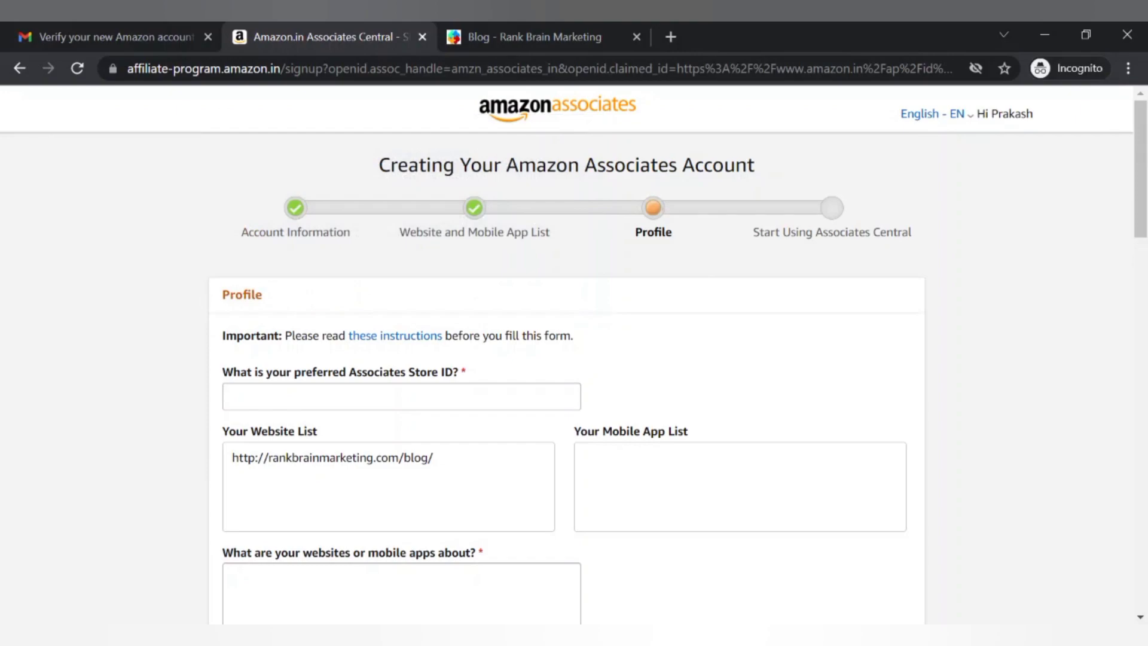
# Enter the preferred Associates Store ID
pyautogui.click(401, 396)
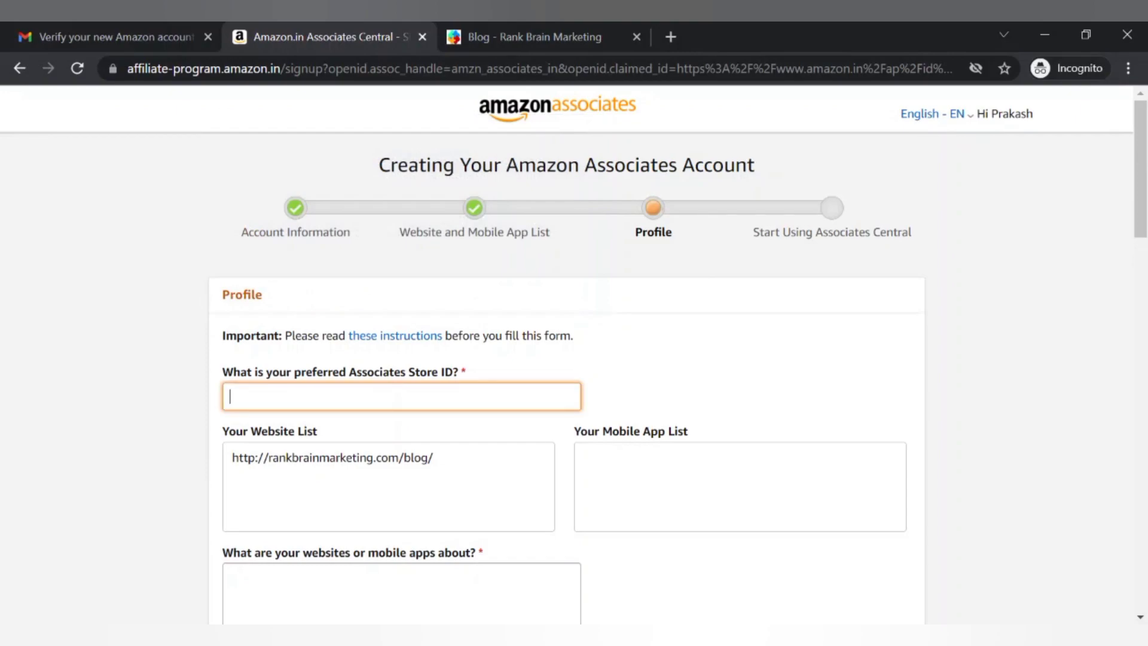
pyautogui.write('prakash123')
pyautogui.scroll(-1, 567, 353)
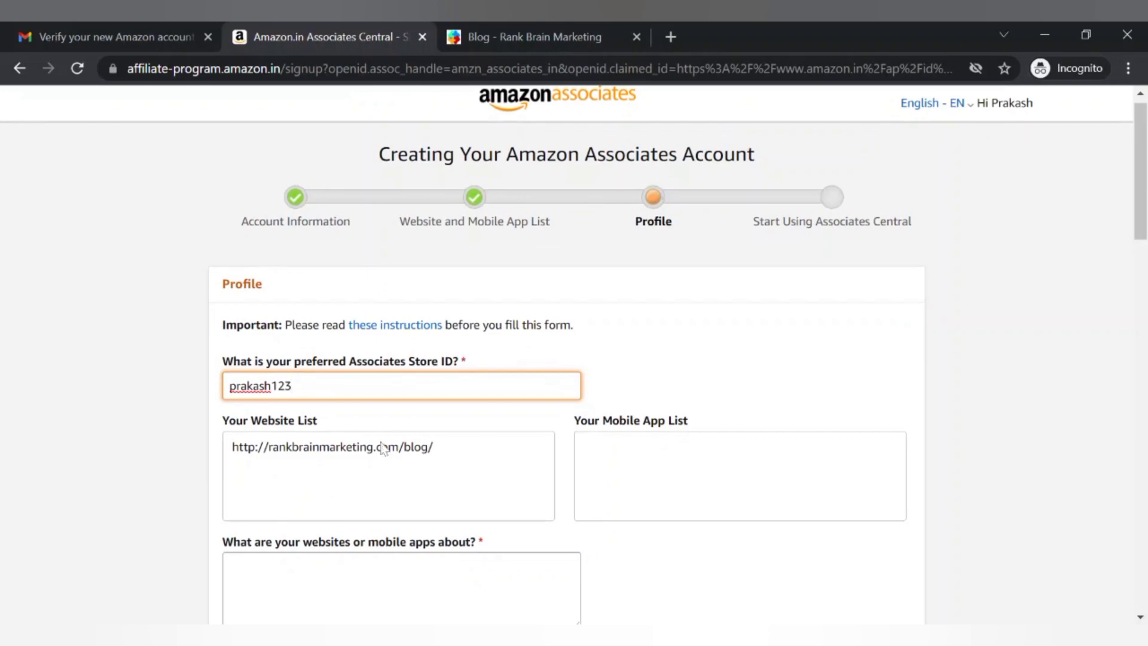
pyautogui.scroll(-2, 385, 450)
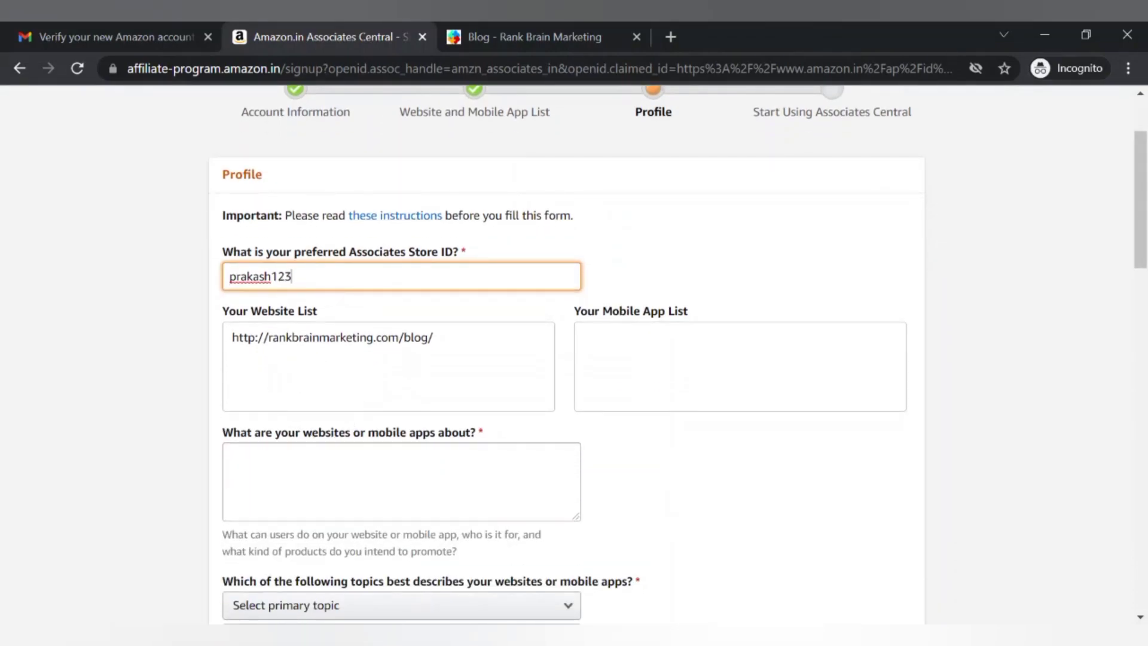
# Describe the websites as 'Digital Makerting , Social Media news'
pyautogui.click(231, 456)
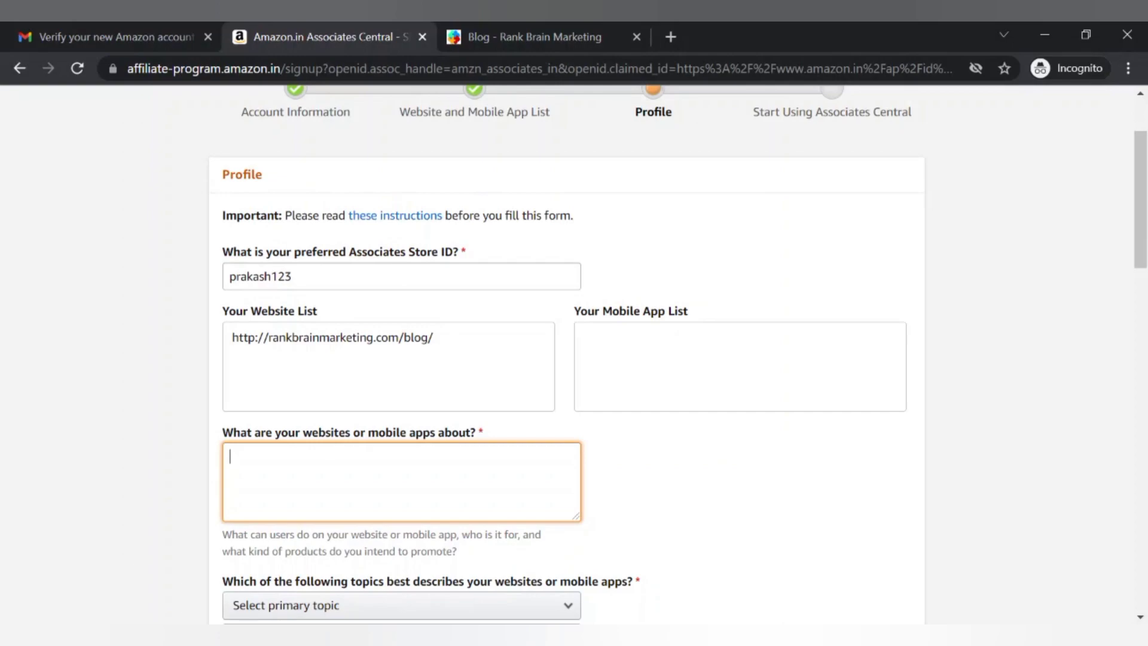
pyautogui.write('Digital Makertin')
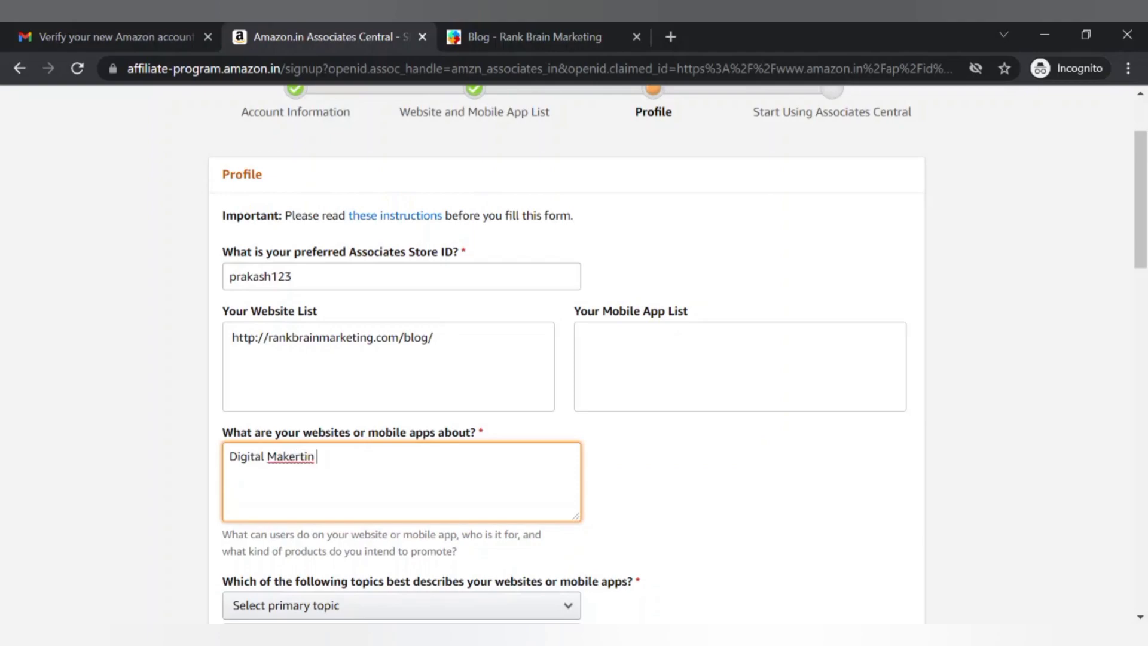
pyautogui.write('g soci')
pyautogui.press('BackSpace')
pyautogui.press('BackSpace')
pyautogui.press('BackSpace')
pyautogui.press('BackSpace')
pyautogui.write(', Scien')
pyautogui.press('BackSpace')
pyautogui.press('BackSpace')
pyautogui.press('BackSpace')
pyautogui.press('BackSpace')
pyautogui.write('ocial Media')
pyautogui.write('news')
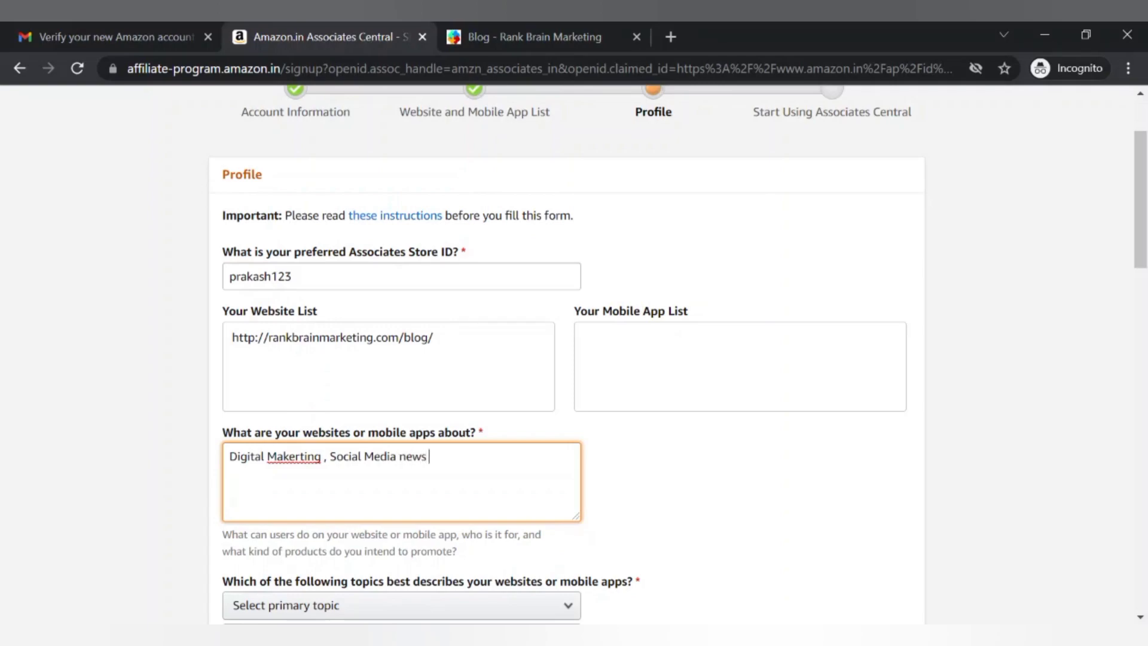
pyautogui.scroll(-2, 574, 359)
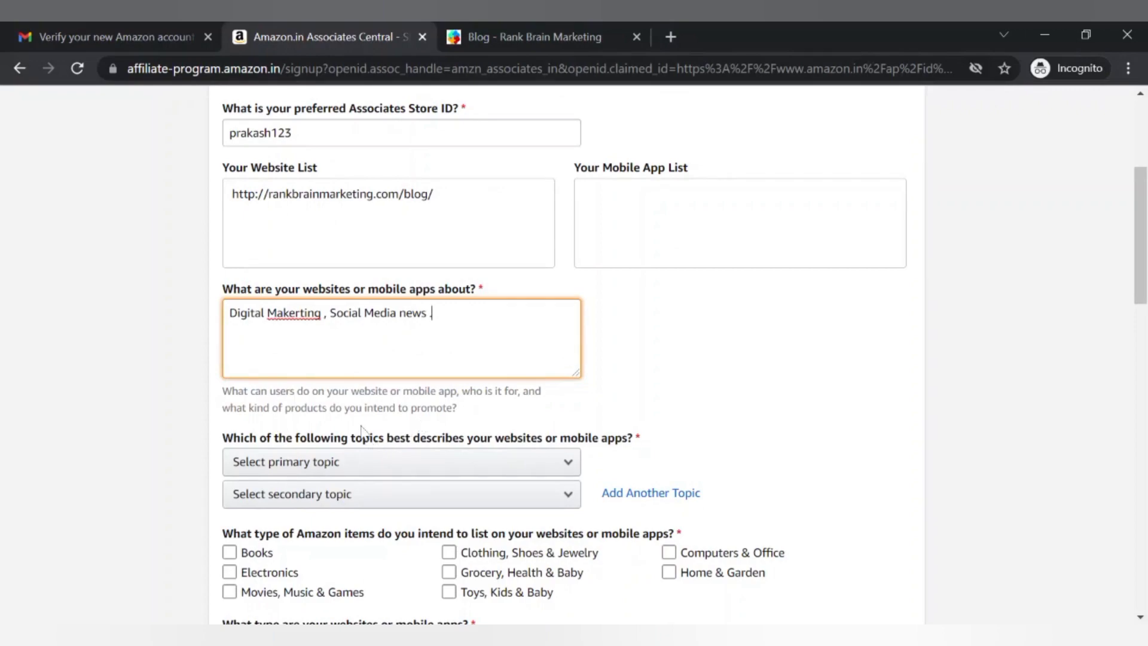
# Choose Business/Industrial as primary topic and Education/ School /Reference/News as secondary topic
pyautogui.scroll(-2, 396, 371)
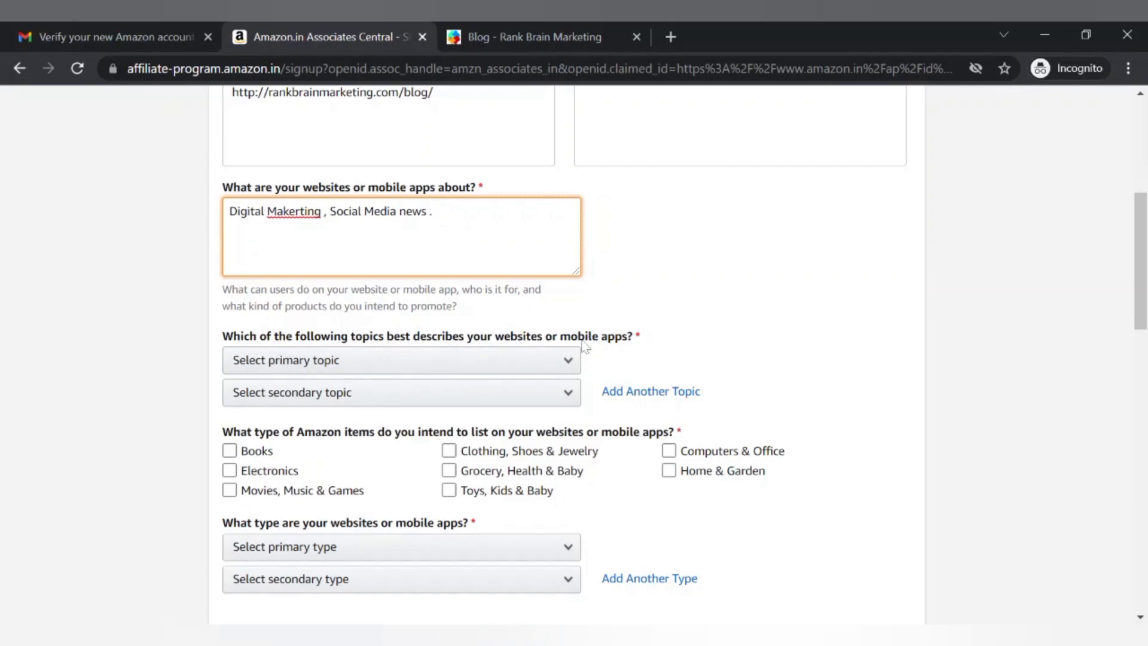
pyautogui.click(513, 360)
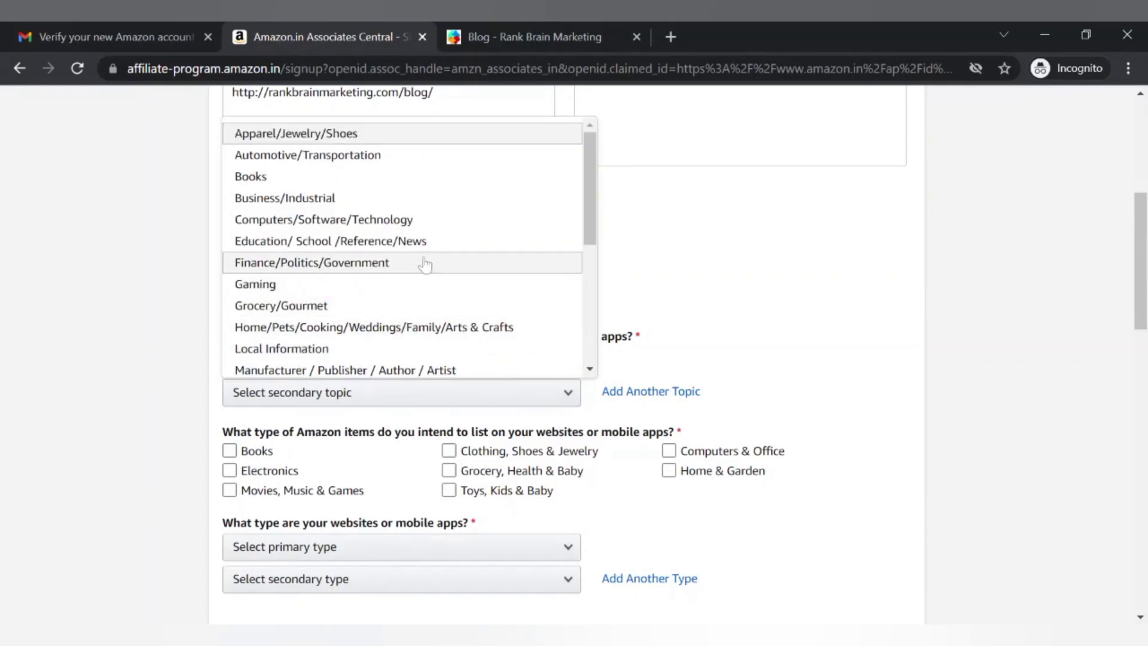
pyautogui.click(407, 199)
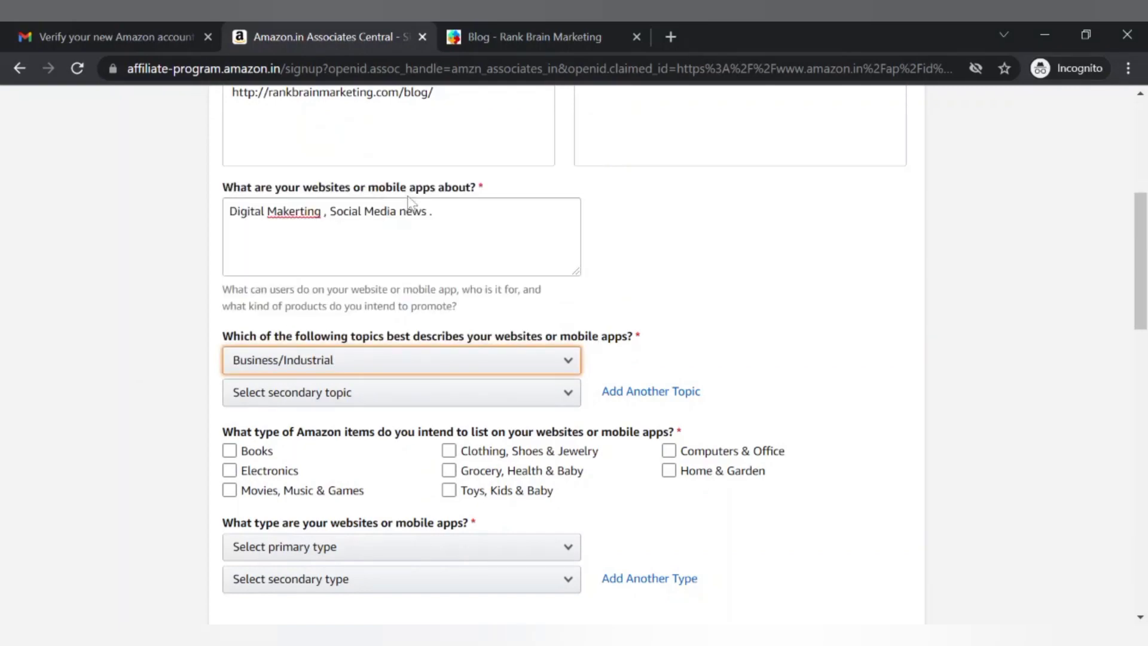
pyautogui.click(410, 394)
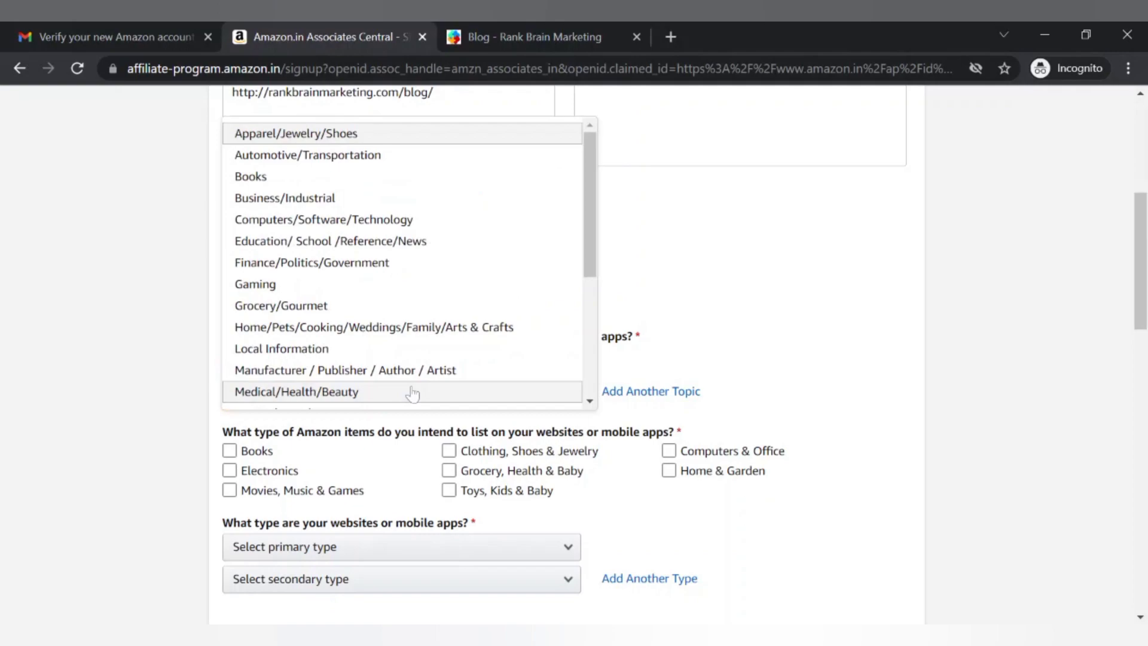
pyautogui.click(338, 246)
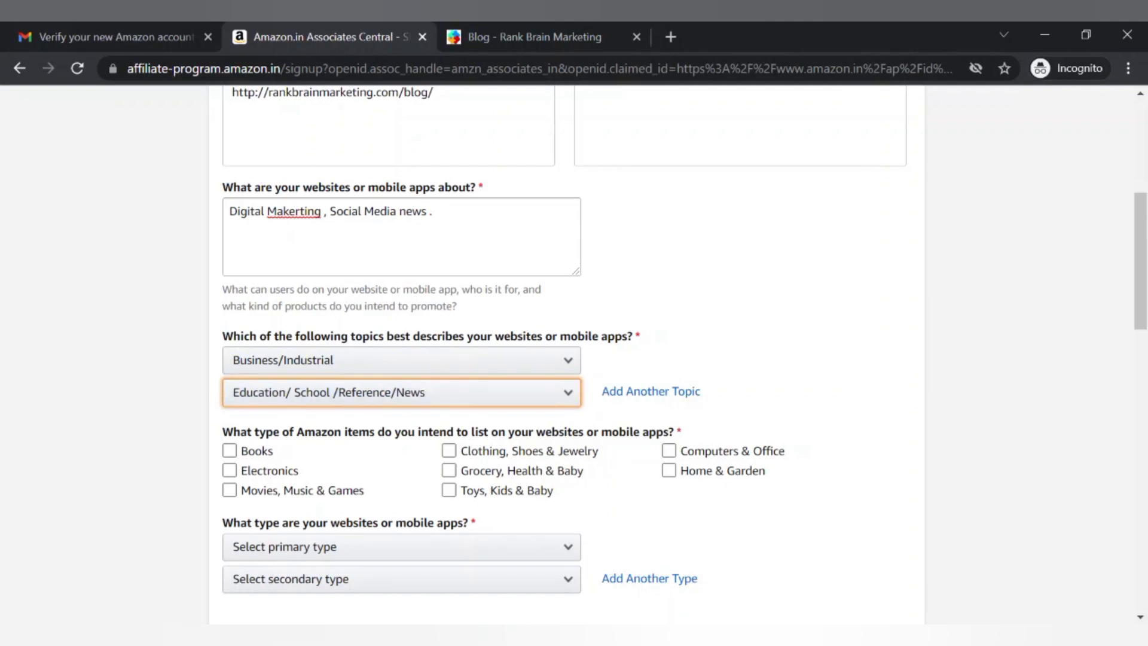
pyautogui.scroll(-2, 574, 353)
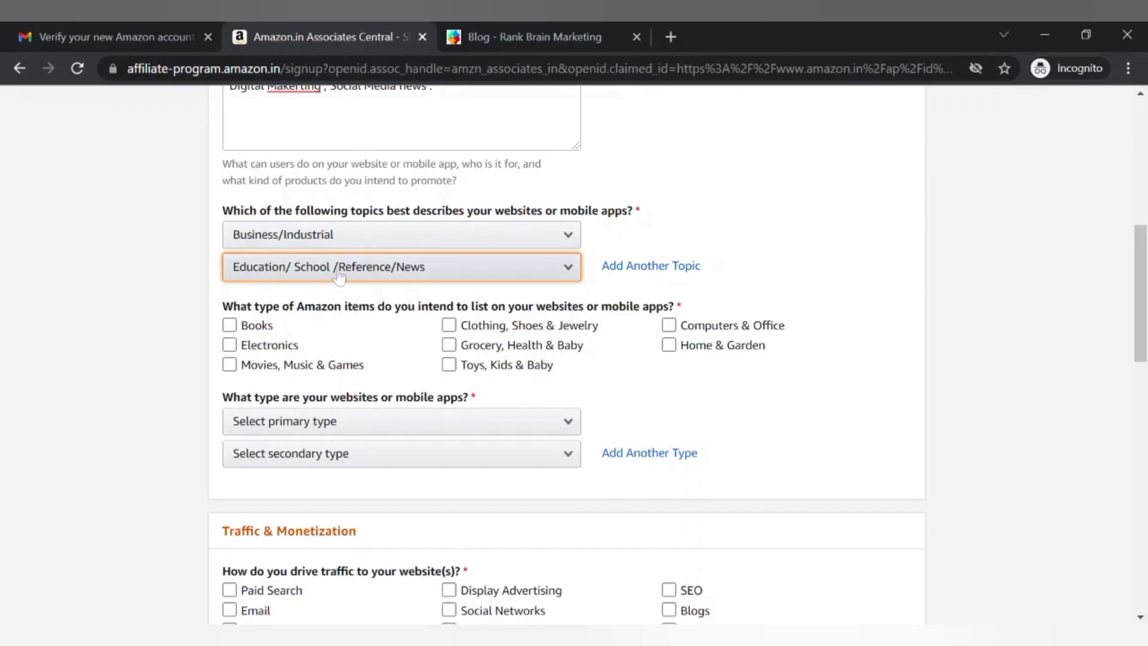
# Tick Electronics, Computers & Office and Movies, Music & Games as planned item categories
pyautogui.click(312, 329)
pyautogui.click(362, 326)
pyautogui.click(405, 342)
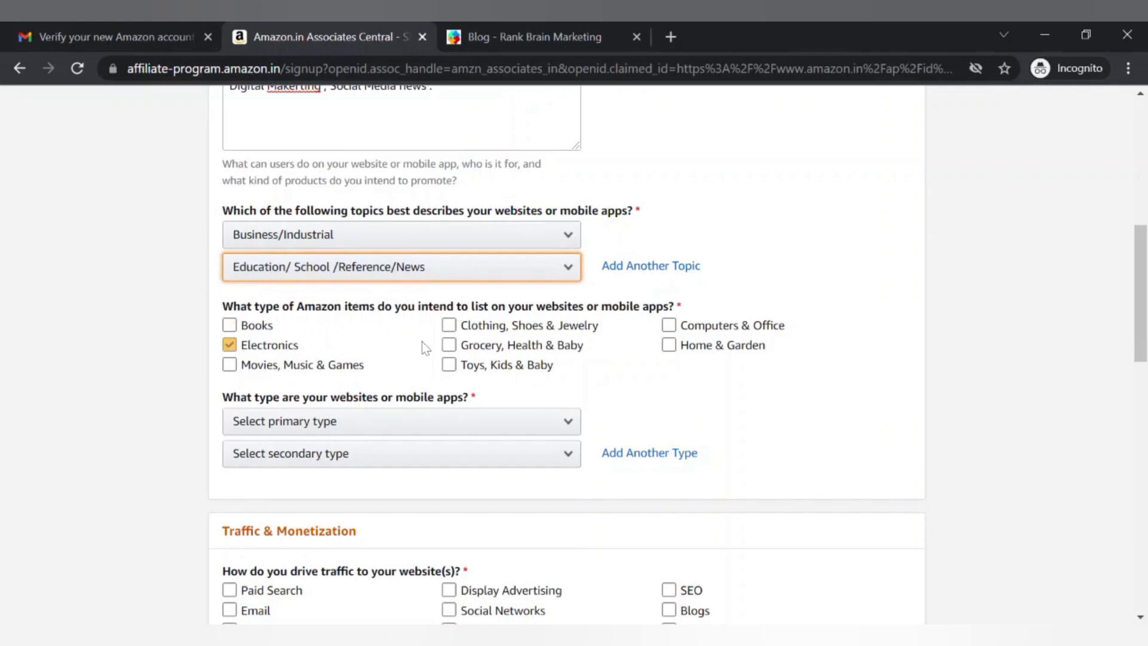
pyautogui.click(448, 345)
pyautogui.click(485, 326)
pyautogui.click(670, 326)
pyautogui.click(448, 326)
pyautogui.click(449, 326)
pyautogui.click(449, 345)
pyautogui.click(498, 345)
pyautogui.click(669, 328)
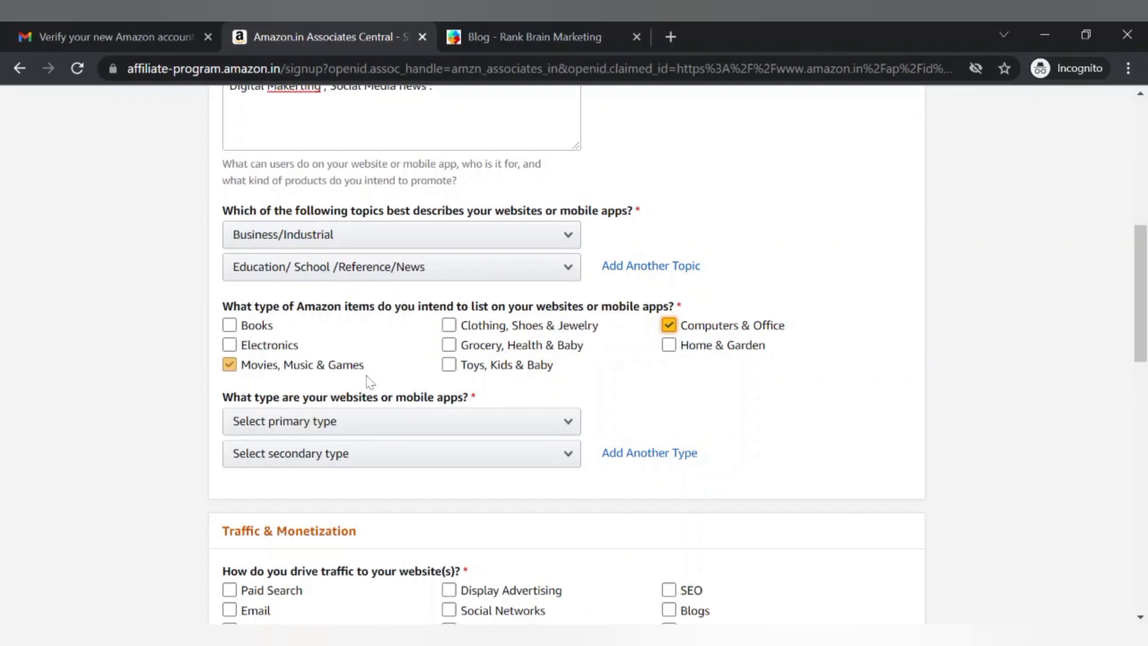
pyautogui.click(239, 347)
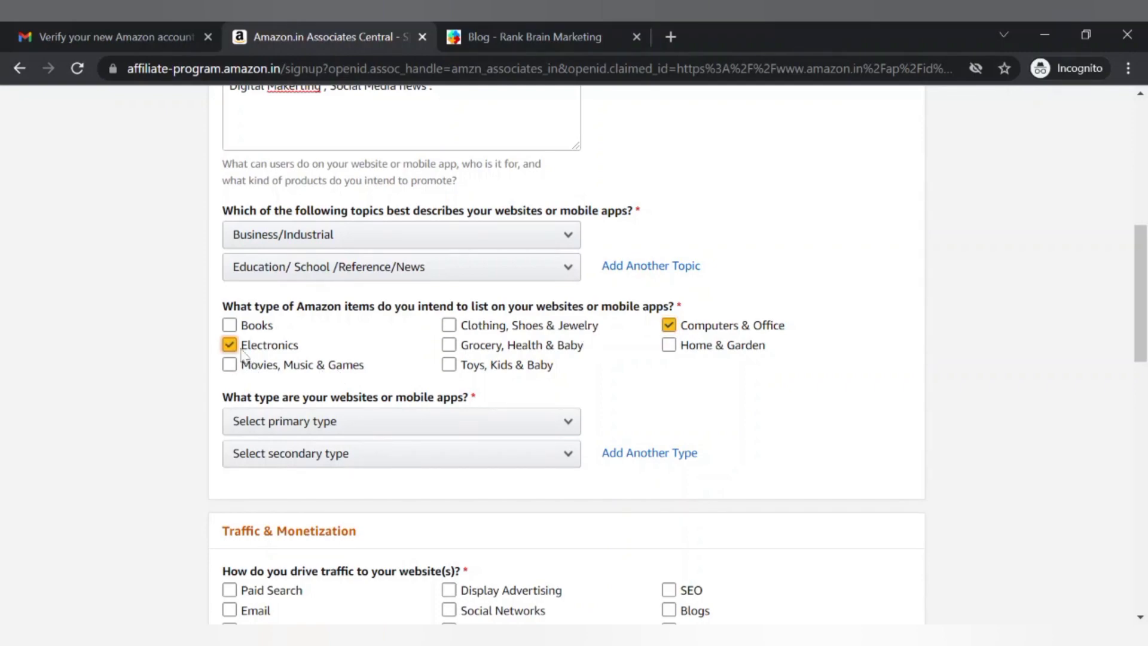
pyautogui.click(233, 366)
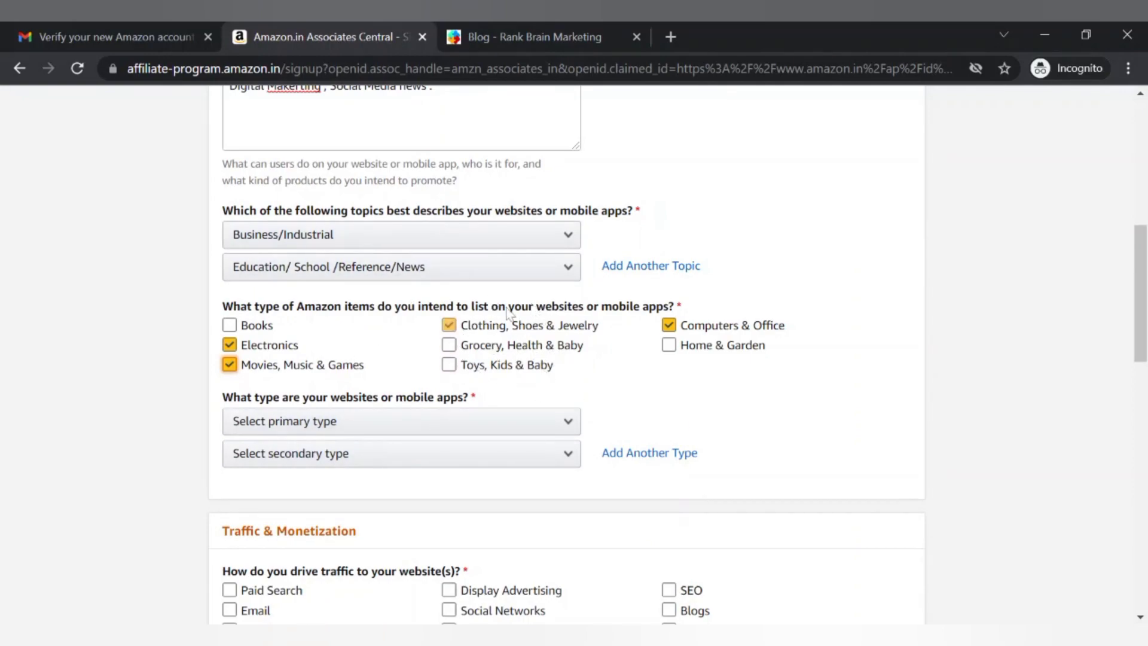
pyautogui.click(581, 328)
pyautogui.click(583, 326)
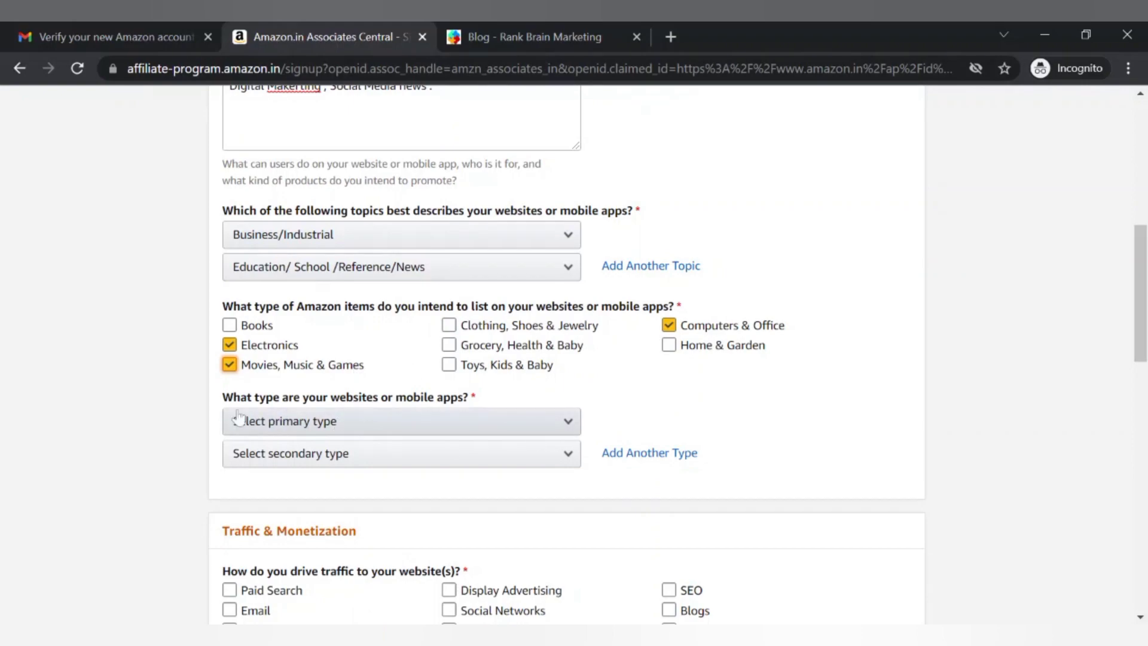
# Set the primary website type to Blog and the secondary type to Other
pyautogui.click(418, 425)
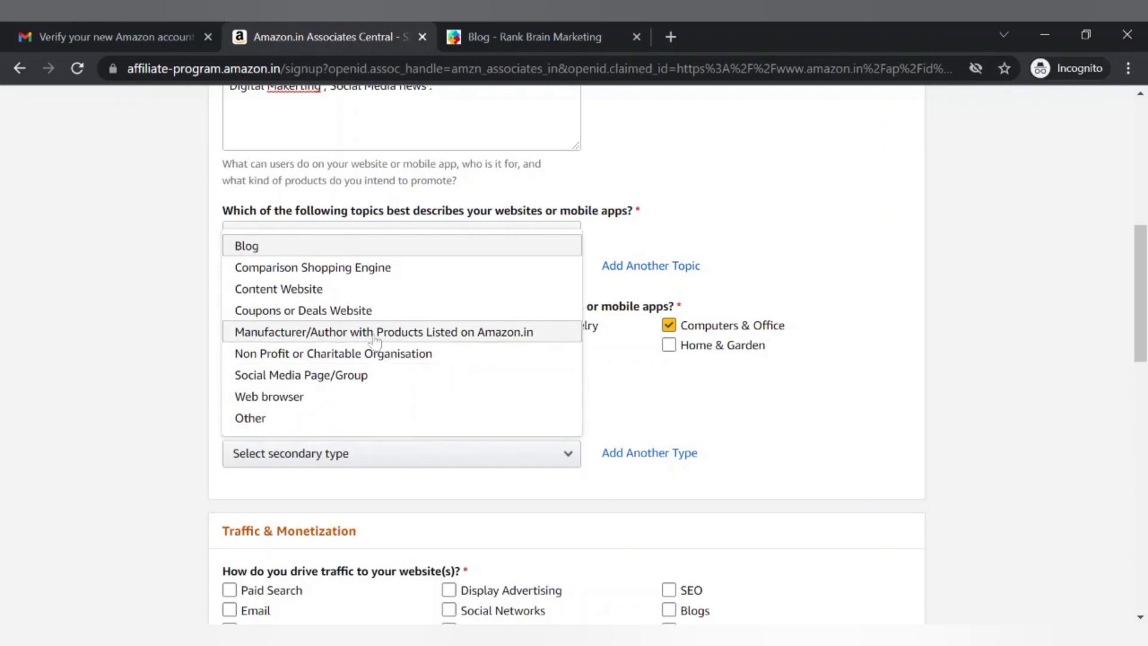
pyautogui.click(349, 247)
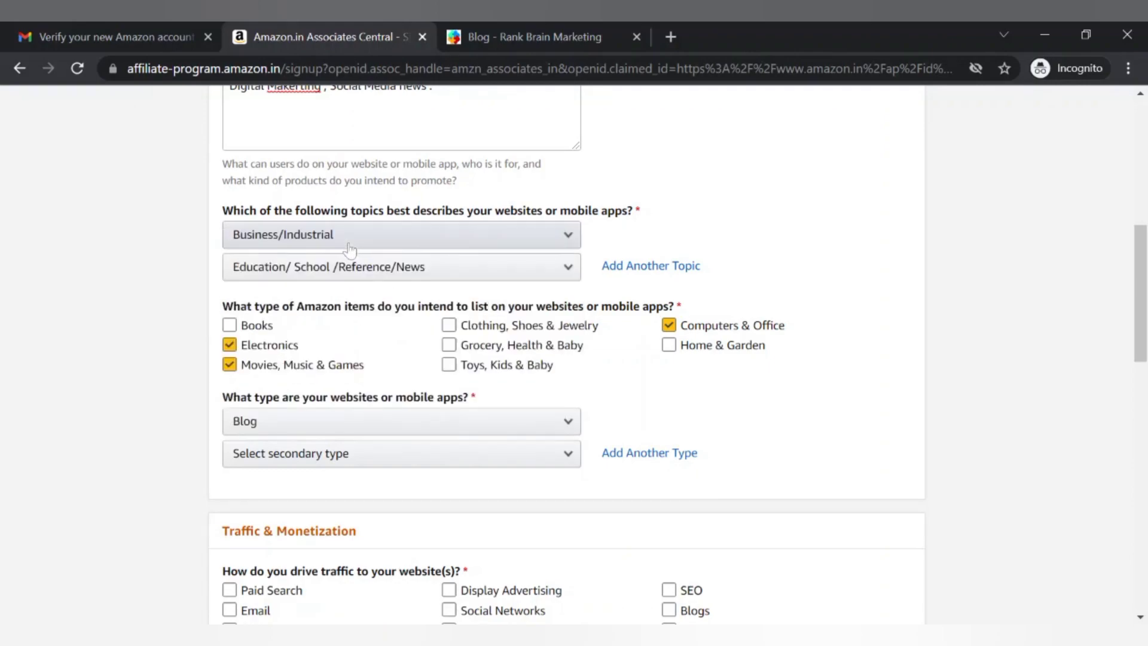
pyautogui.click(367, 465)
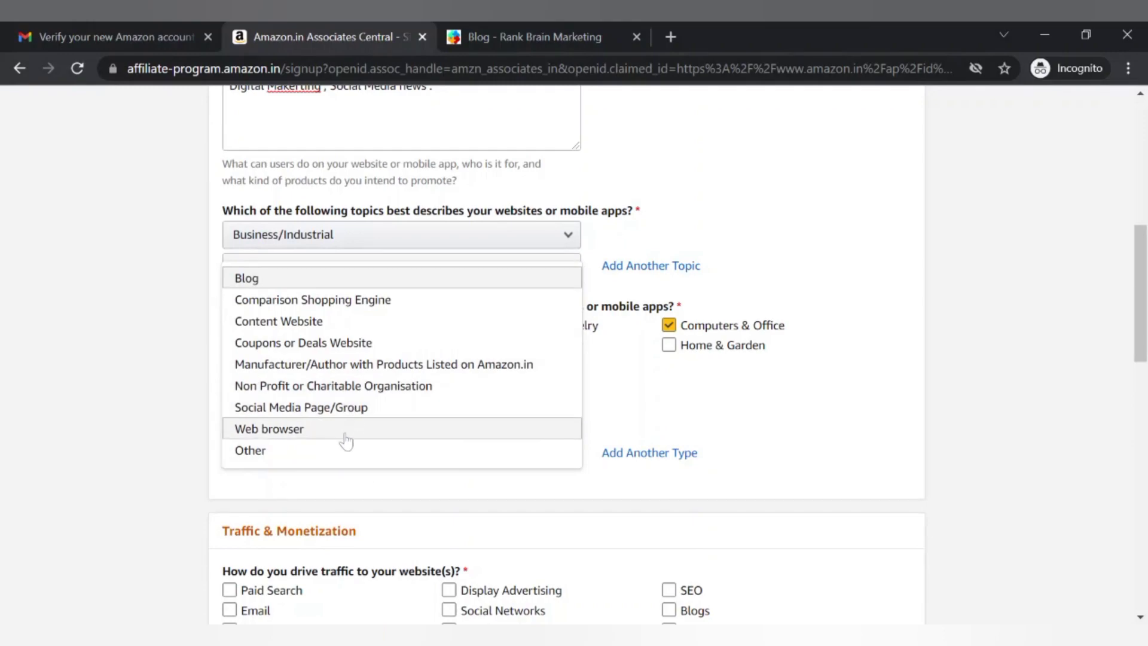
pyautogui.click(311, 416)
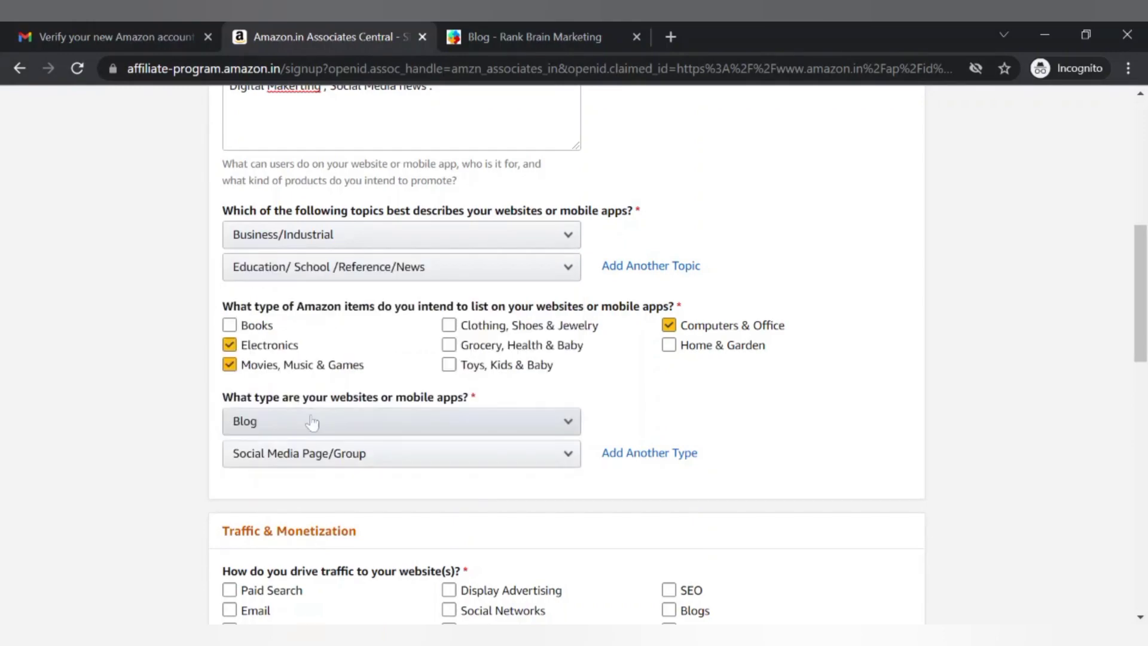
pyautogui.click(338, 461)
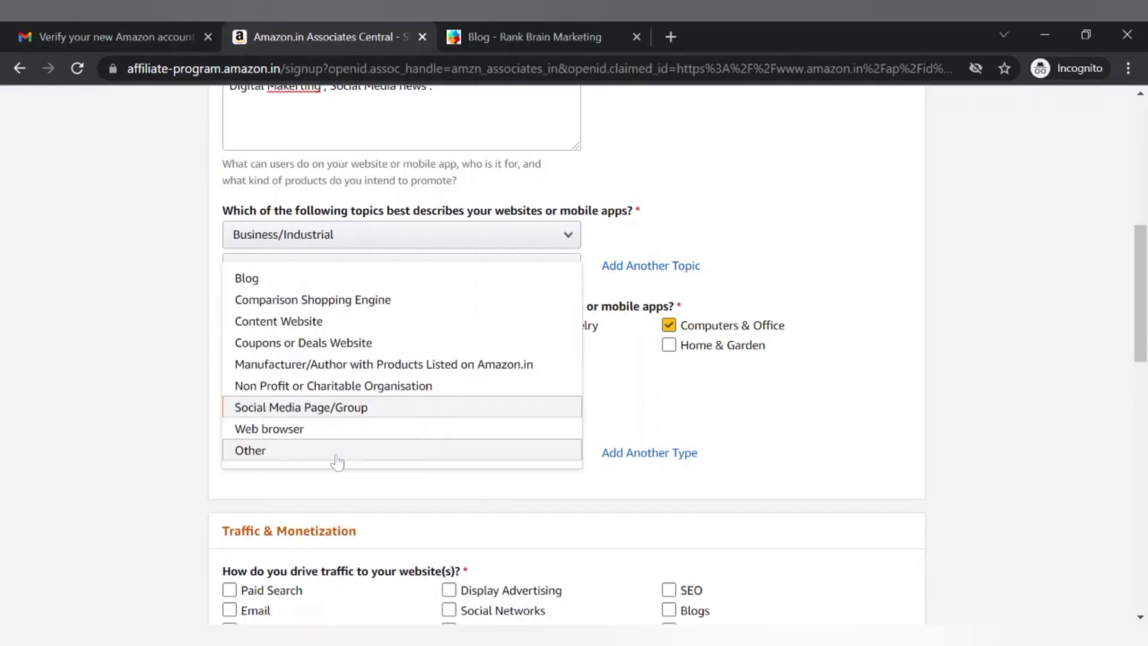
pyautogui.click(293, 461)
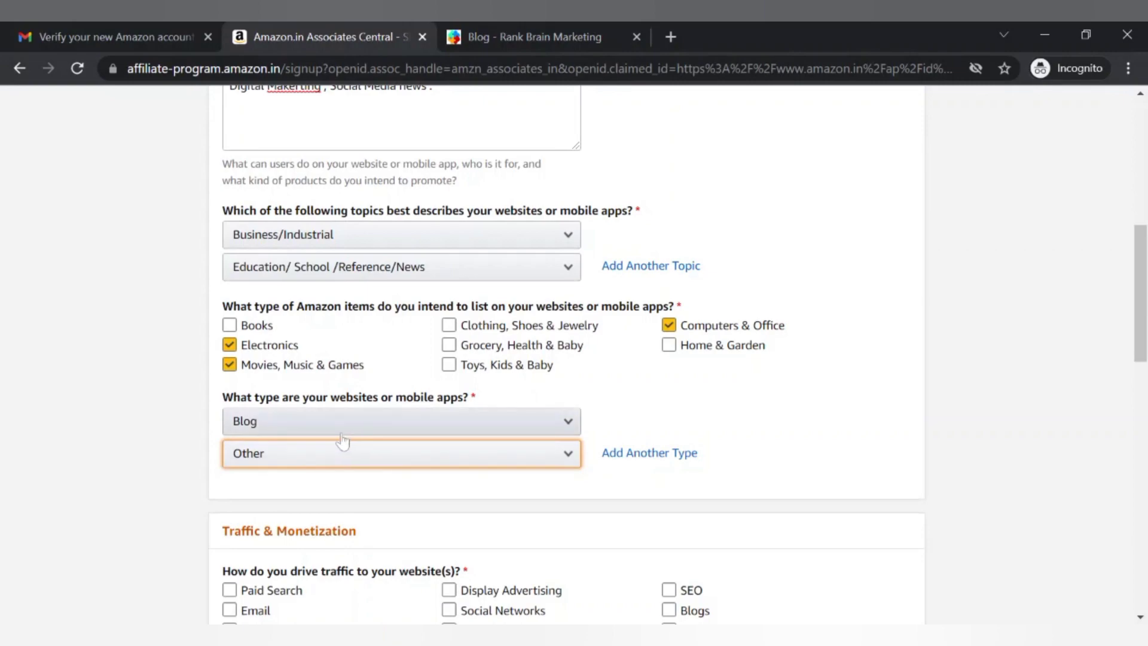
pyautogui.scroll(-3, 353, 475)
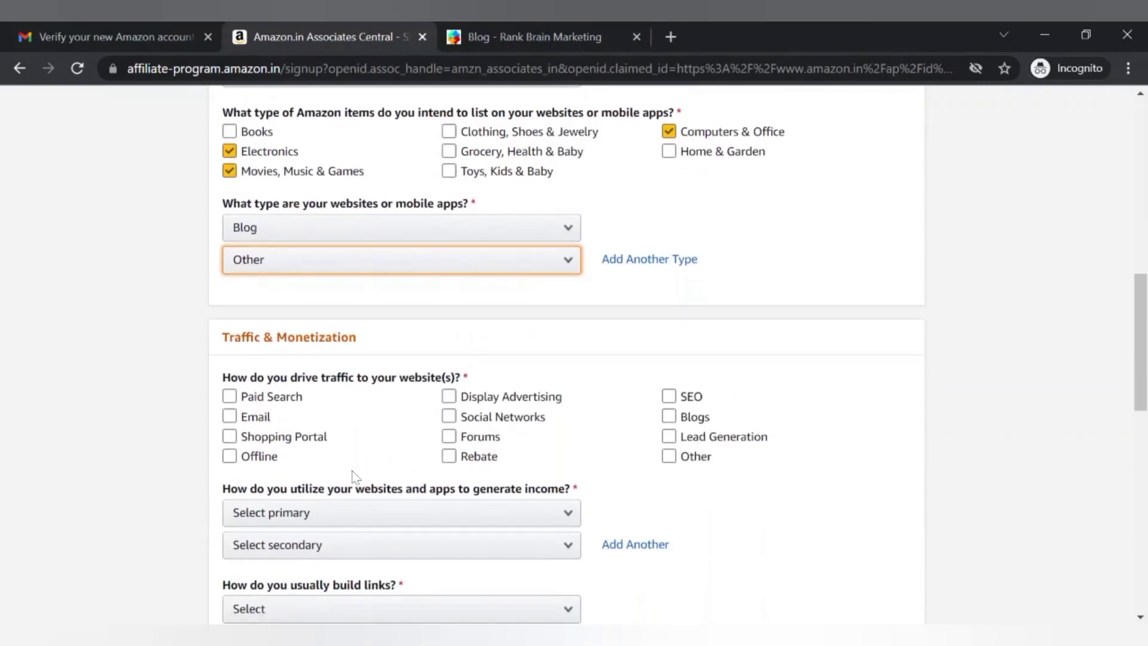
# Tick SEO, Blogs and Social Networks as traffic sources, leaving Email unticked
pyautogui.click(292, 417)
pyautogui.click(292, 417)
pyautogui.click(592, 395)
pyautogui.click(669, 397)
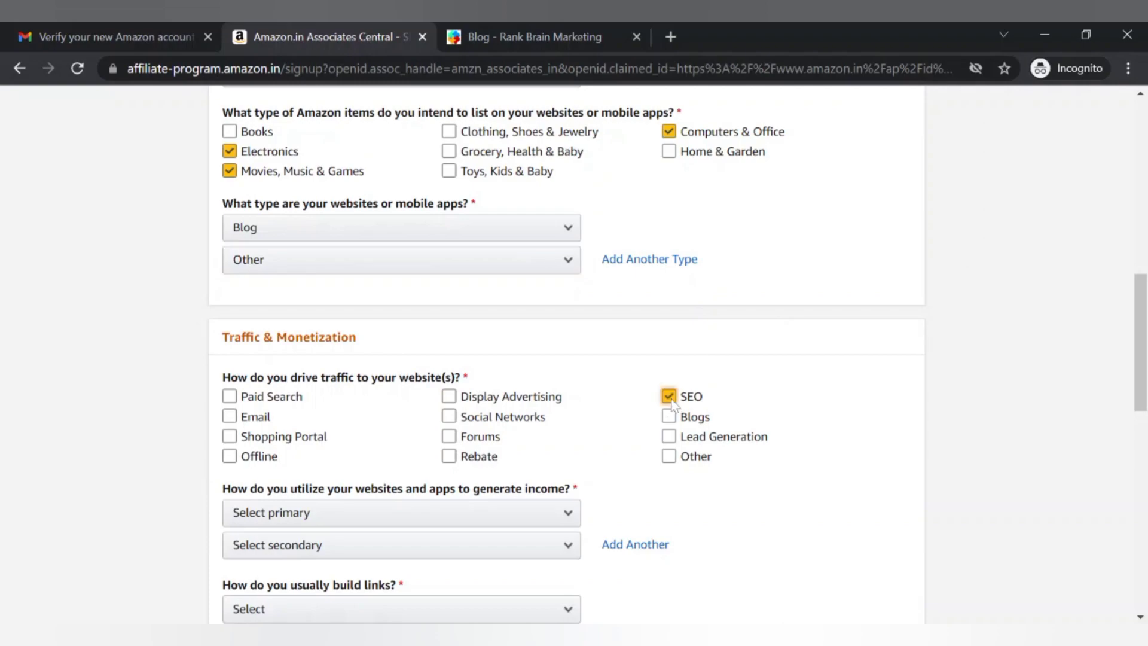
pyautogui.click(669, 416)
pyautogui.click(449, 417)
# Clear the stray traffic-source tick and bring up the primary income method list
pyautogui.click(397, 453)
pyautogui.scroll(-2, 377, 439)
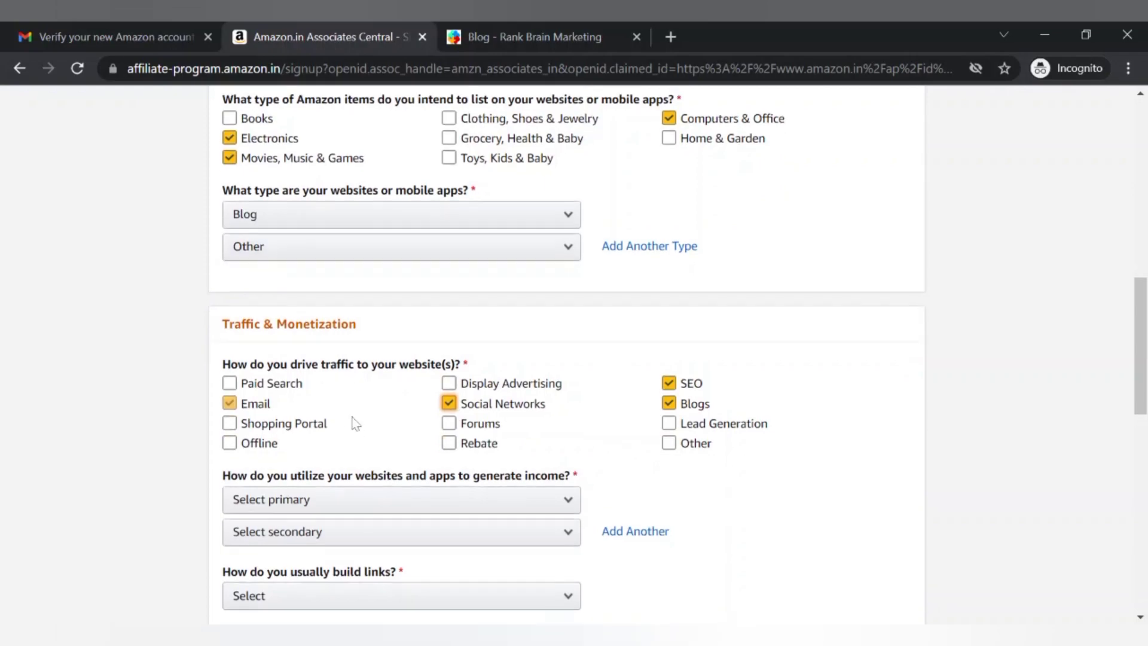
pyautogui.click(321, 350)
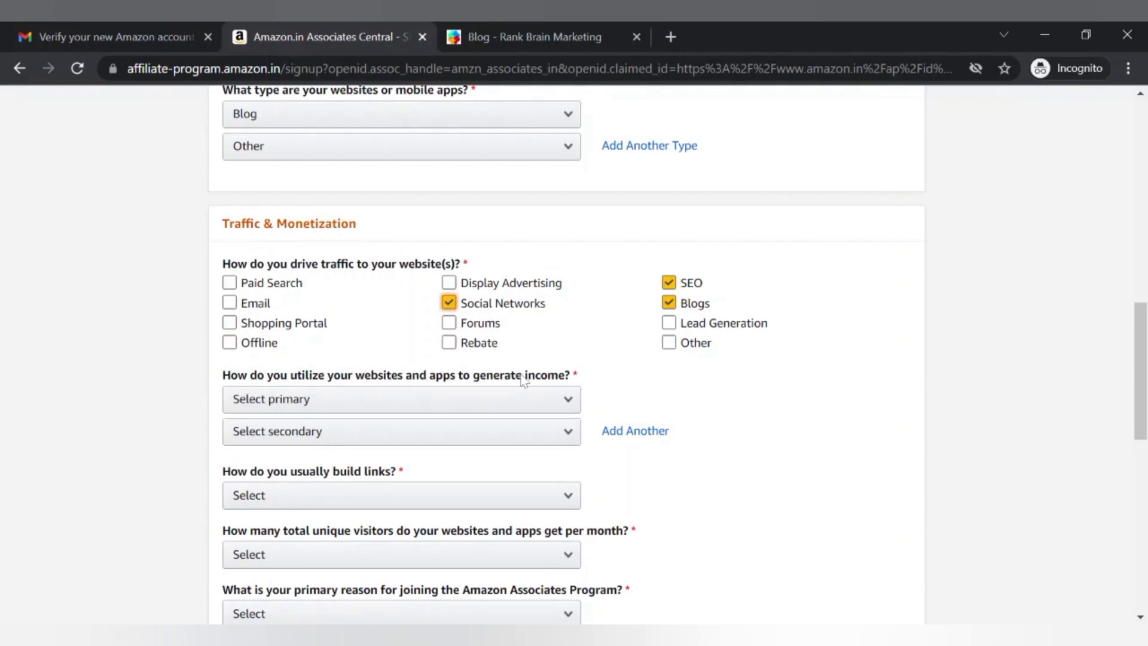
pyautogui.click(322, 353)
pyautogui.click(449, 324)
pyautogui.click(444, 407)
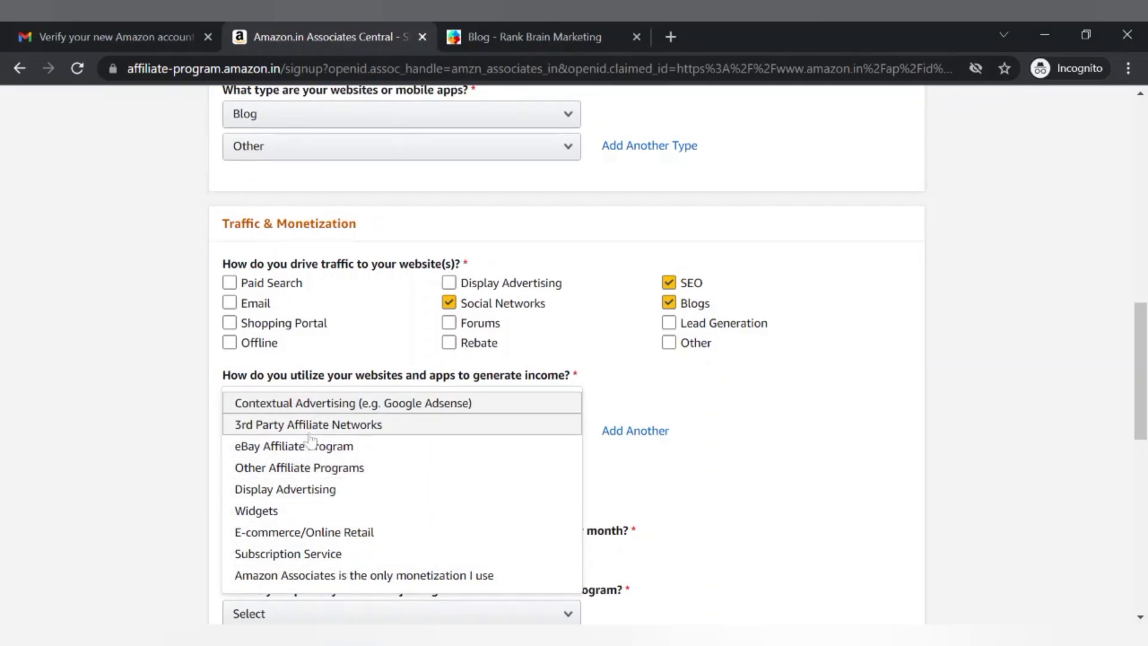
# Choose Display Advertising as primary income and 'Amazon Associates is the only monetization I use' as secondary
pyautogui.scroll(-1, 346, 489)
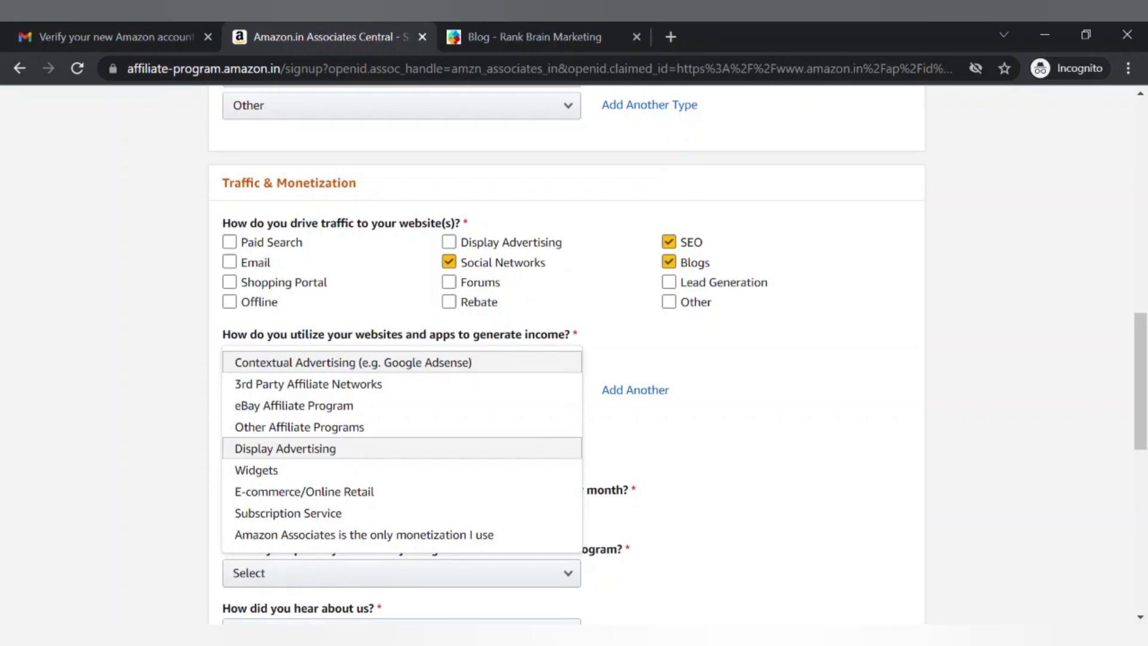
pyautogui.click(347, 448)
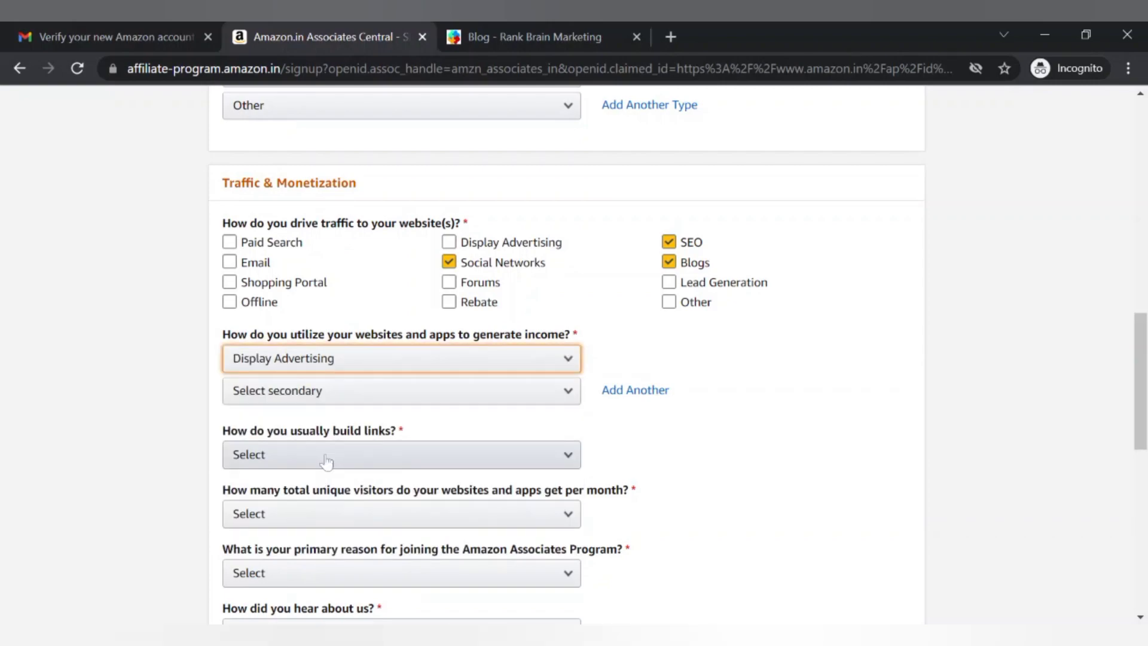
pyautogui.click(346, 392)
pyautogui.scroll(-2, 347, 392)
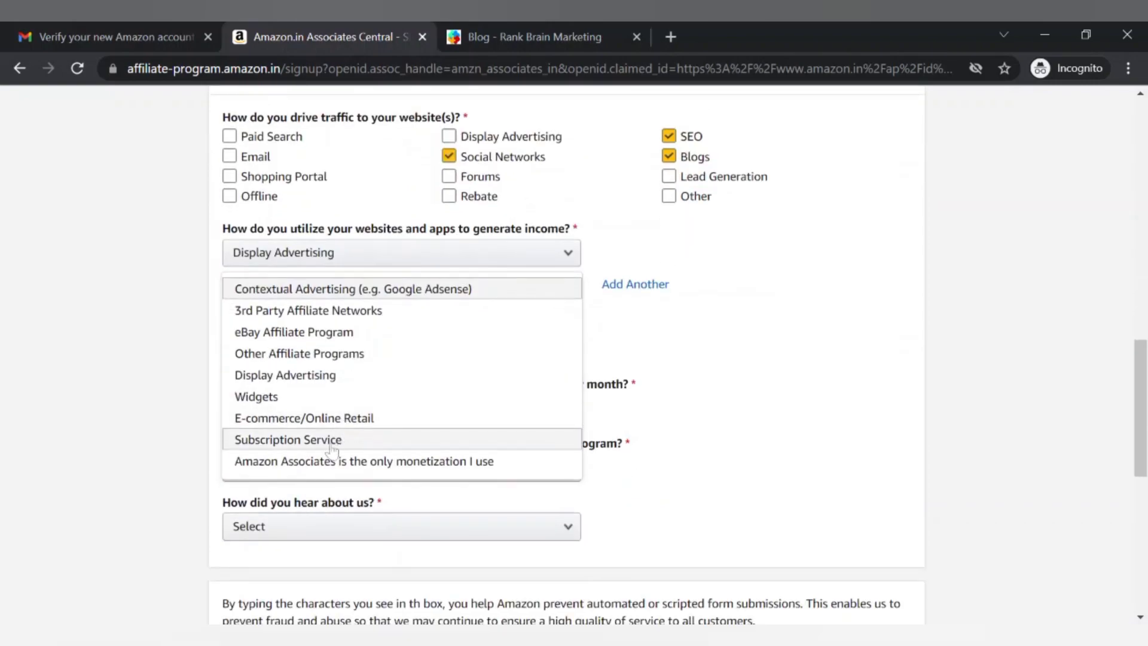
pyautogui.click(326, 461)
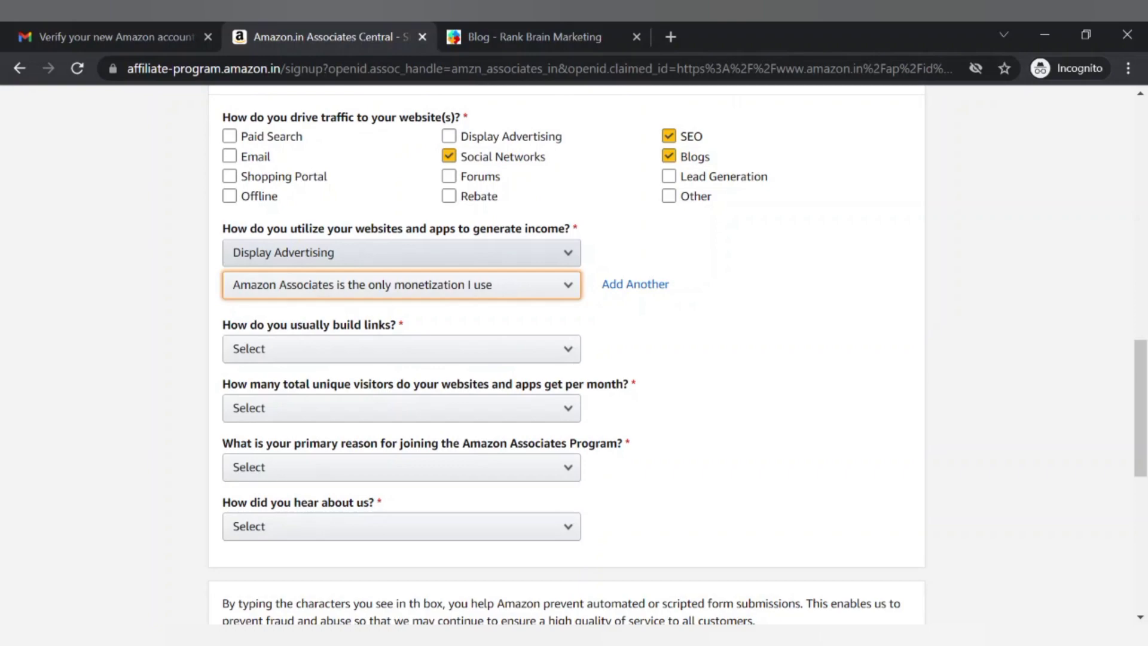
# Set link building to Content Management System and monthly visitors to From 501 to 5,000
pyautogui.click(350, 354)
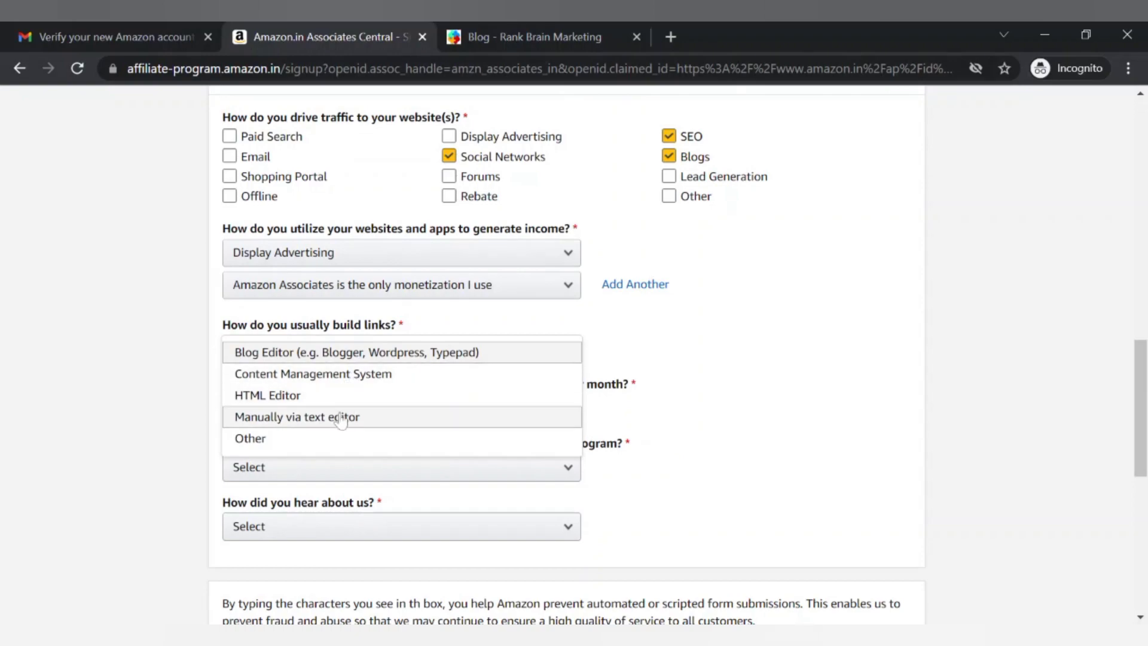
pyautogui.click(340, 376)
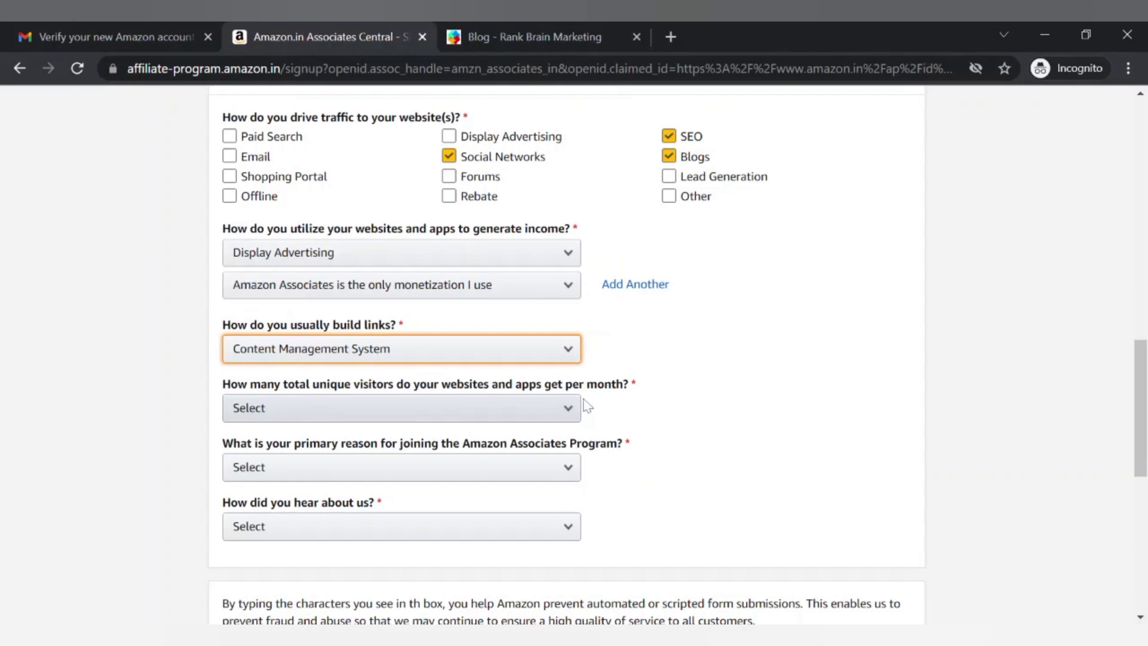
pyautogui.click(556, 418)
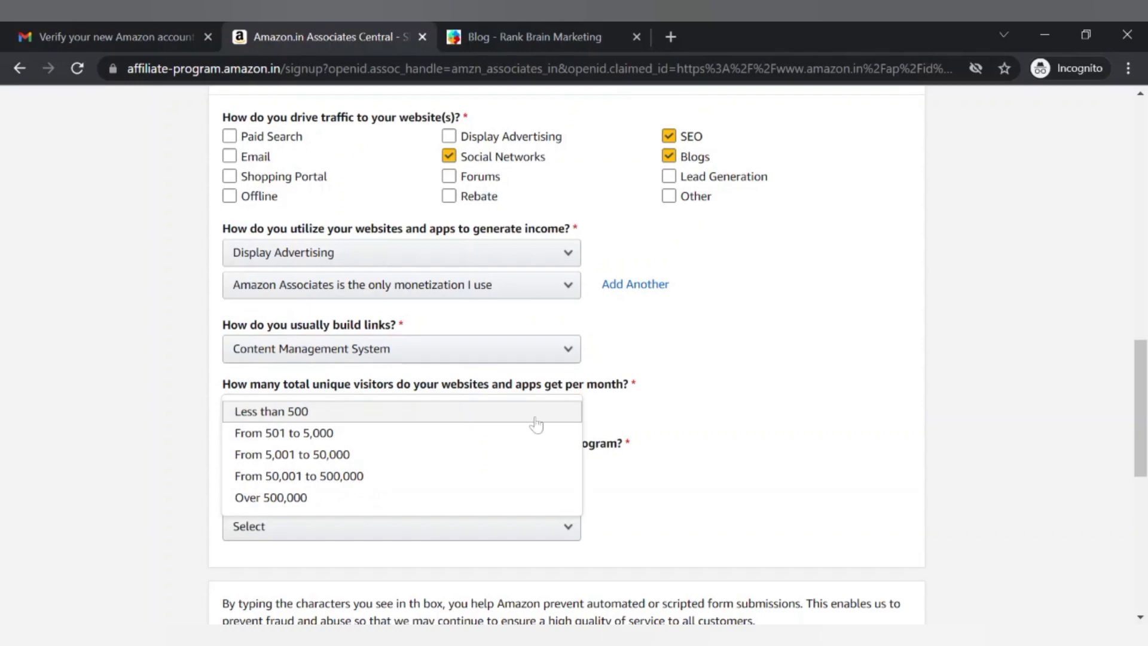
pyautogui.click(408, 432)
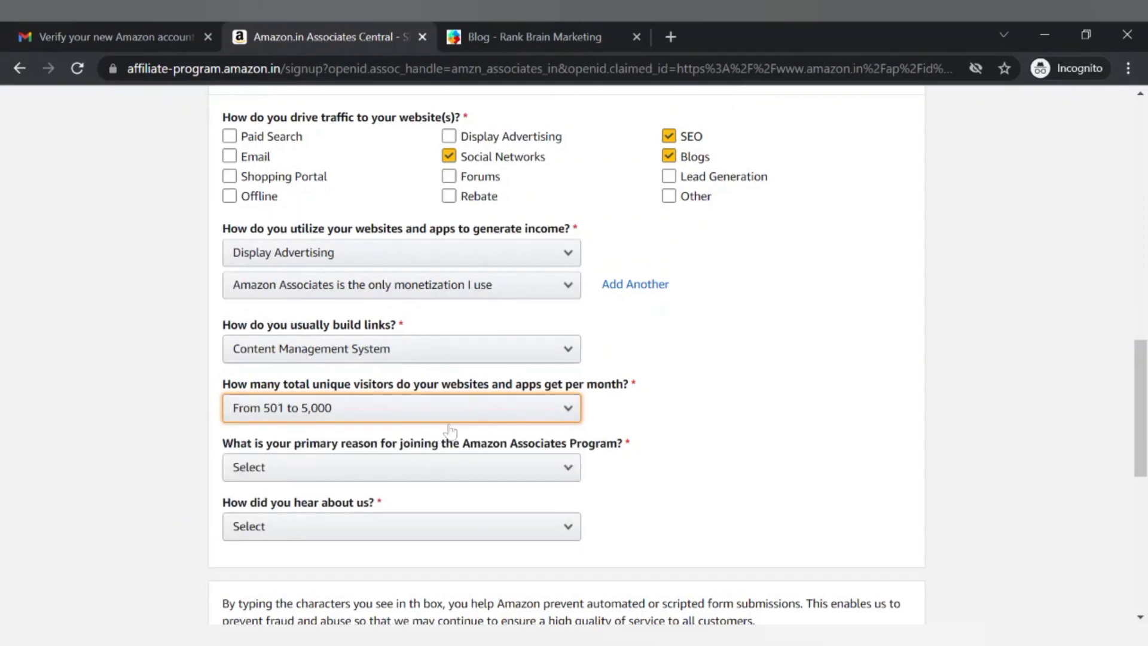
pyautogui.scroll(-3, 450, 430)
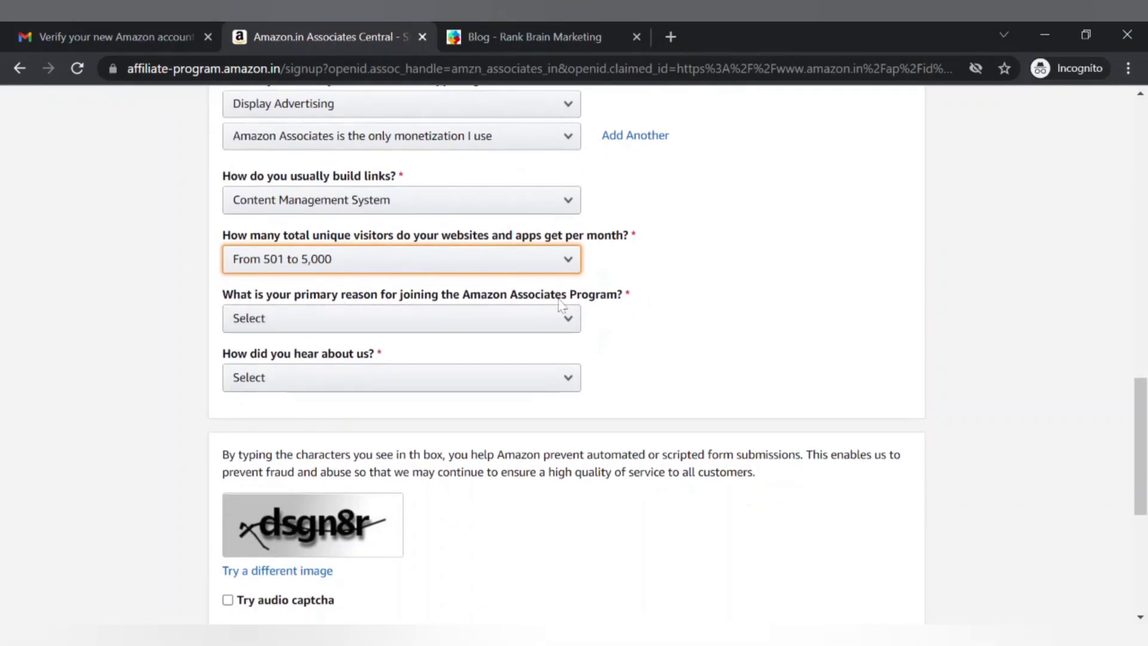
# Pick 'To monetize my site' as joining reason and Online Search, replacing Word of Mouth, as referral source
pyautogui.click(564, 327)
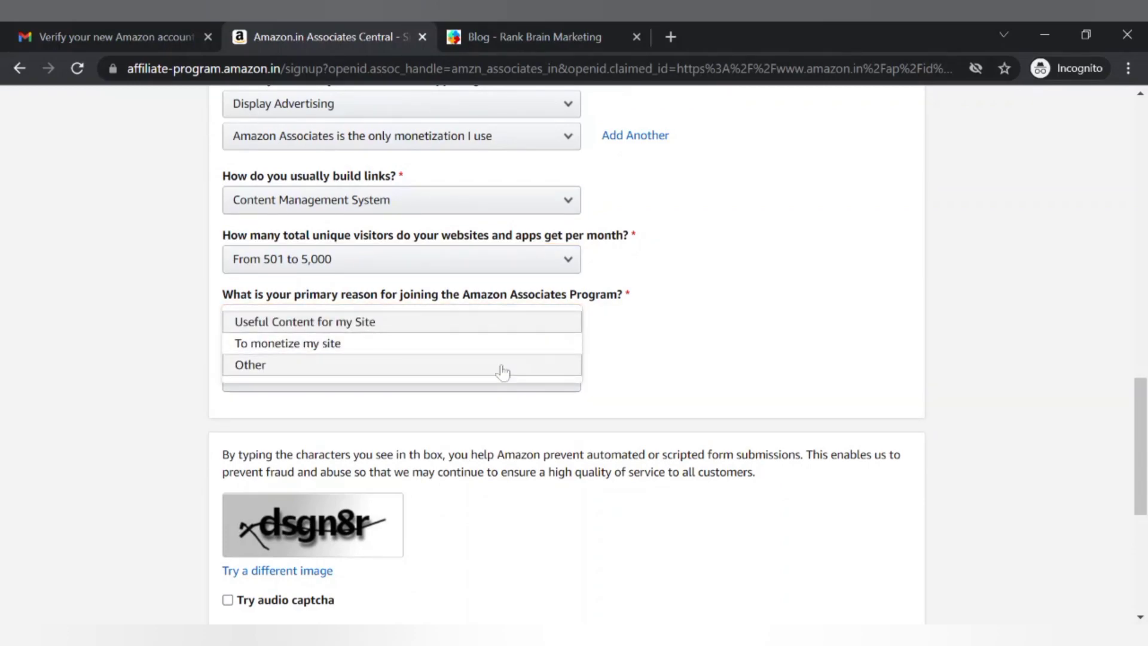
pyautogui.click(488, 345)
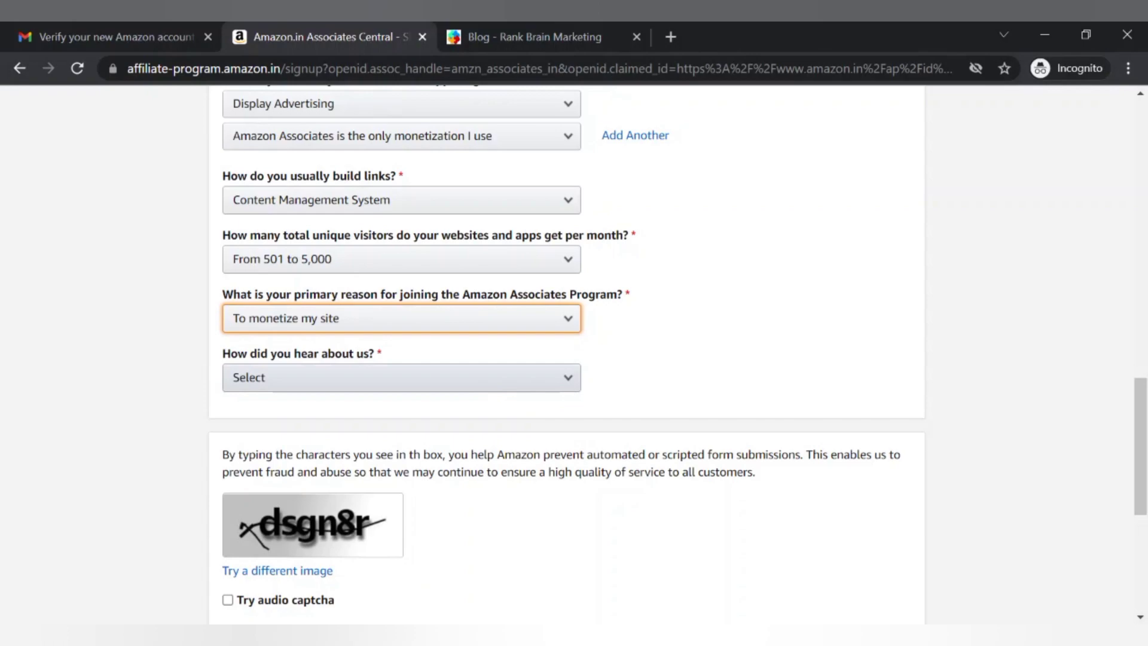
pyautogui.click(487, 378)
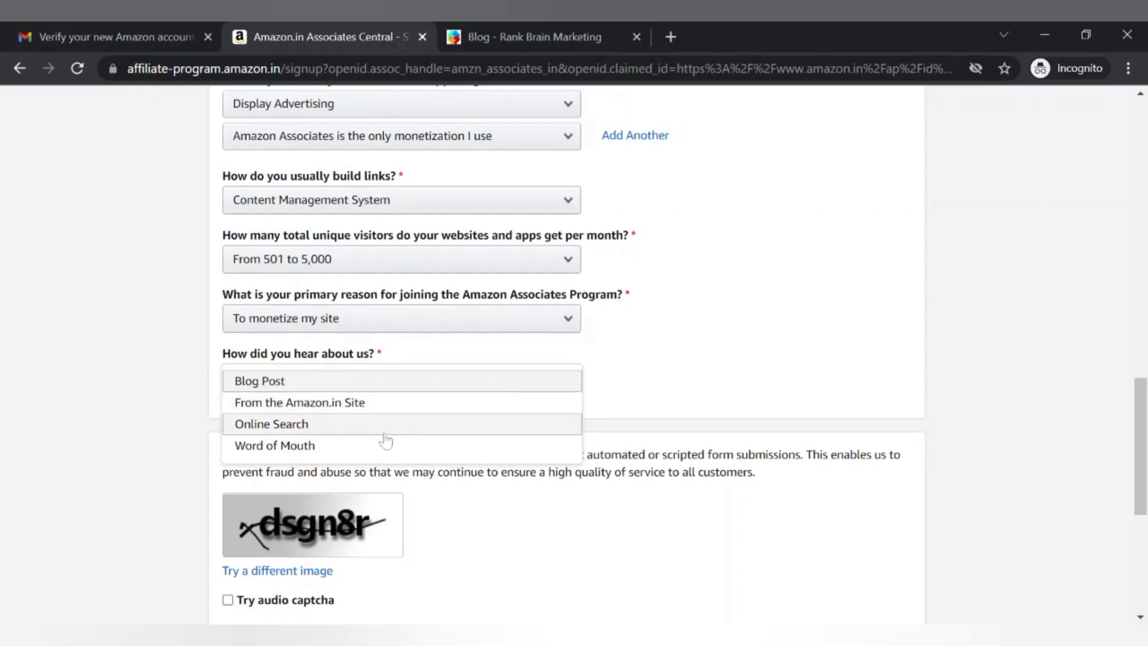
pyautogui.click(333, 449)
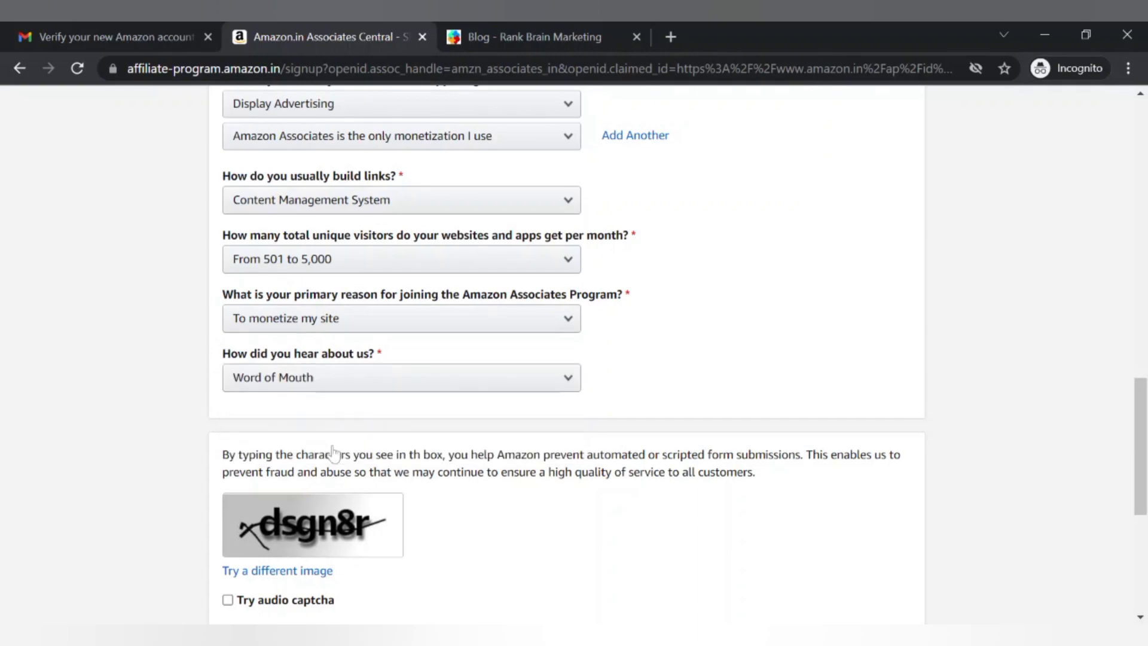
pyautogui.click(326, 383)
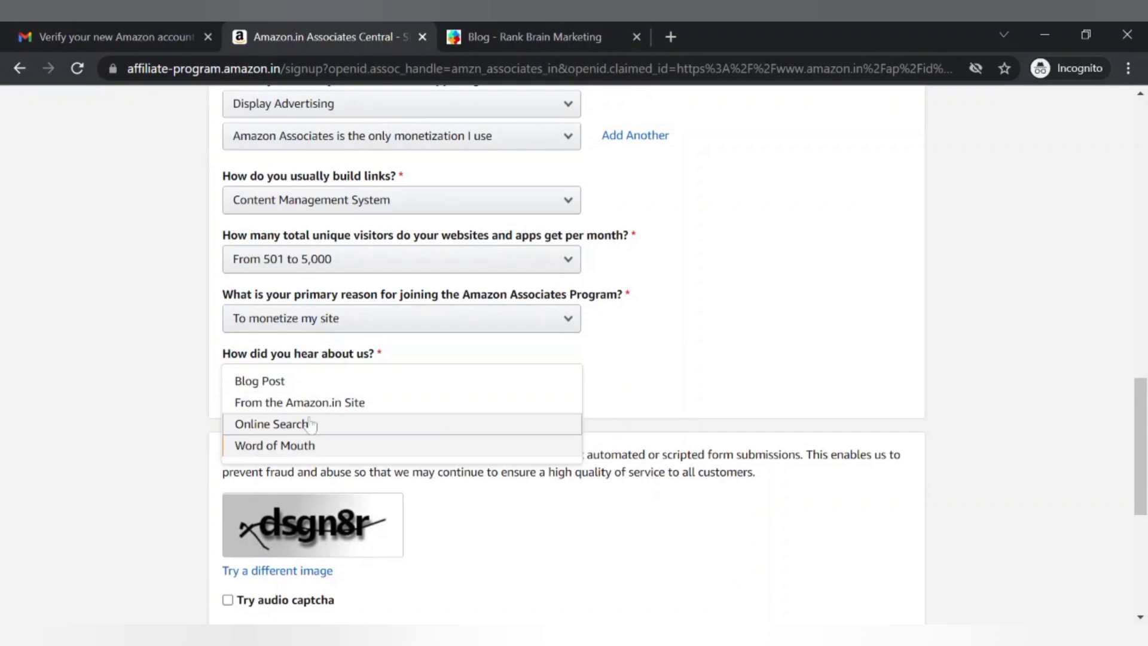
pyautogui.click(309, 423)
pyautogui.scroll(-2, 310, 422)
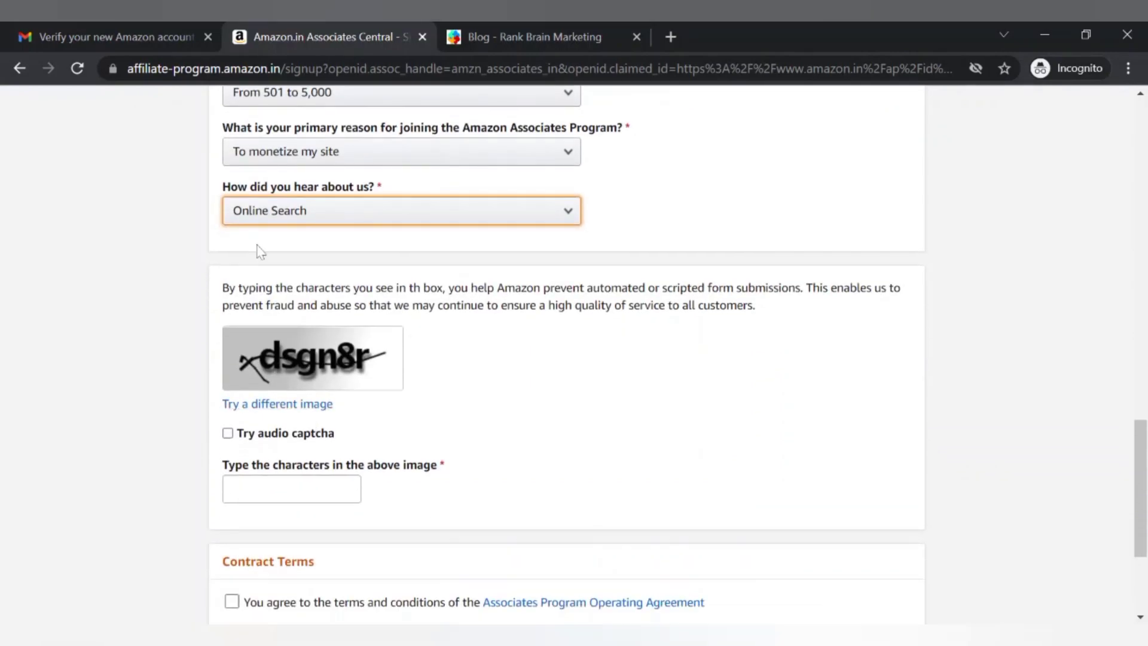
# Keep Online Search as the referral source and enter the displayed captcha characters
pyautogui.click(307, 222)
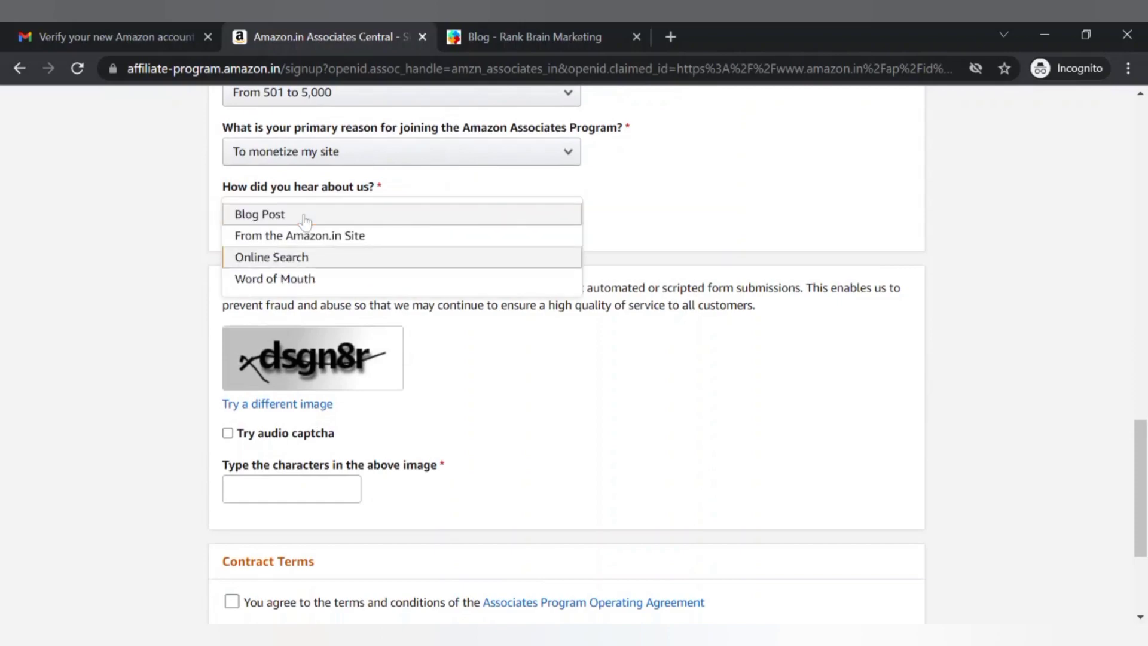
pyautogui.click(496, 411)
pyautogui.click(291, 489)
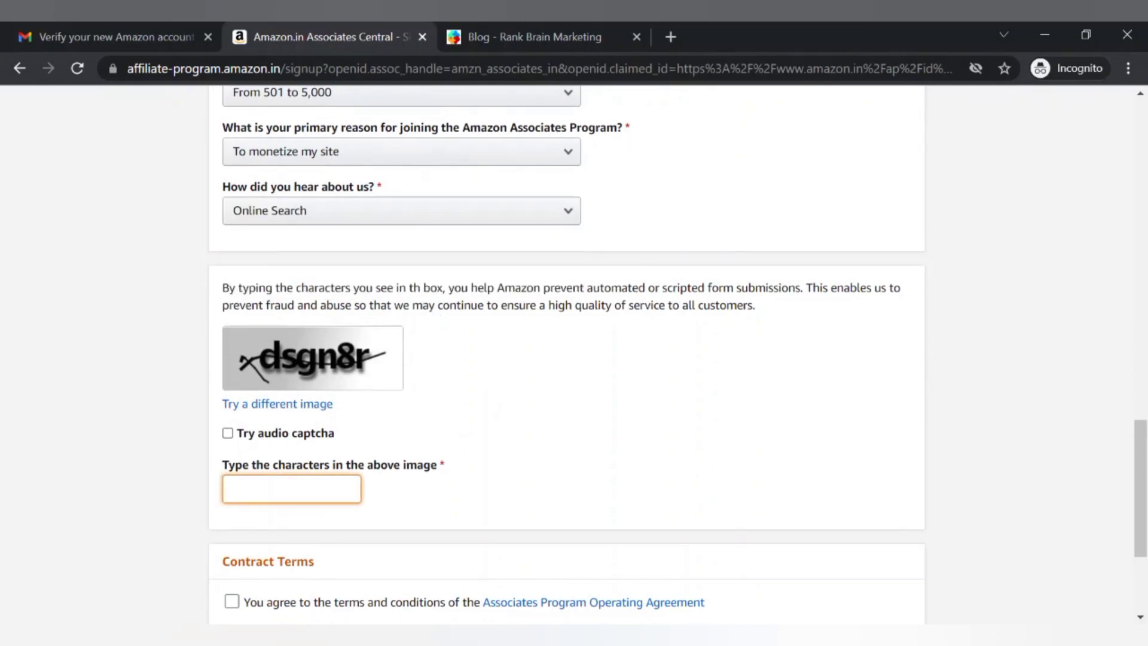
pyautogui.write('xdsgn8r')
# Agree to the Associates Program terms, submit, and enter the new captcha after the failure
pyautogui.scroll(-3, 454, 523)
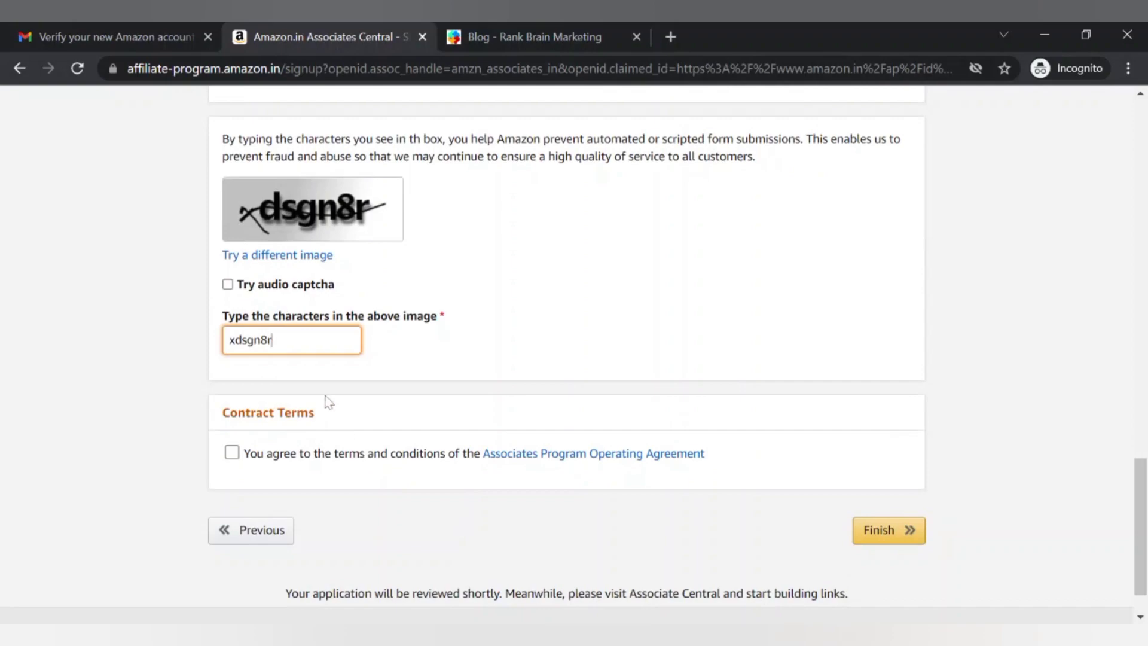
pyautogui.click(293, 448)
pyautogui.press('Tab')
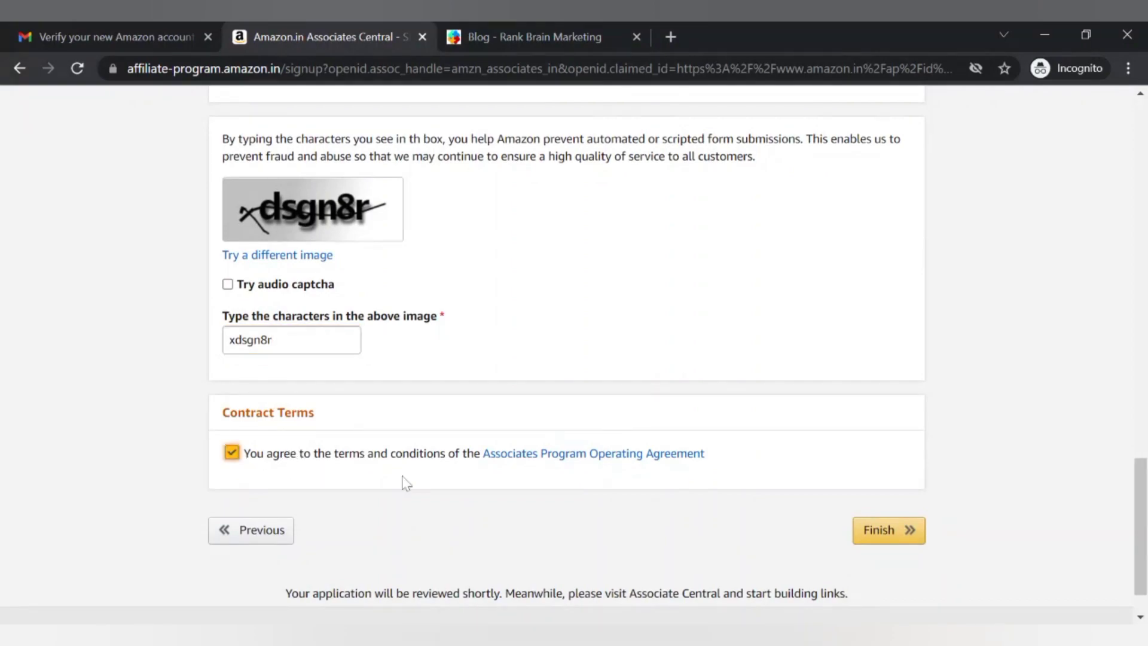
pyautogui.click(884, 536)
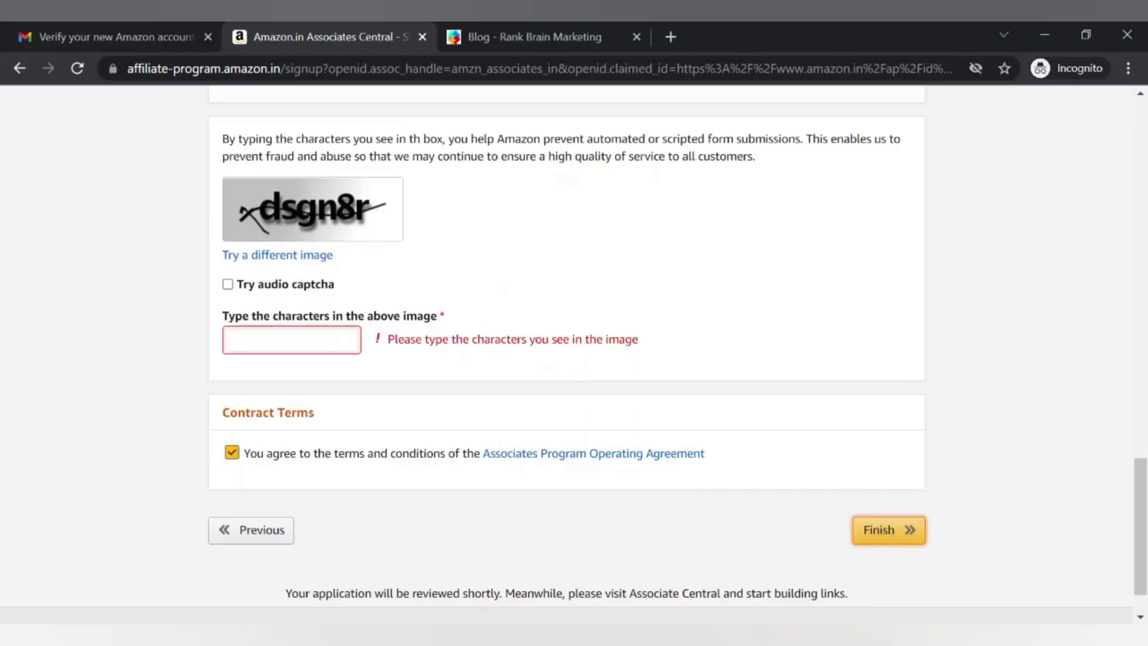
pyautogui.click(230, 339)
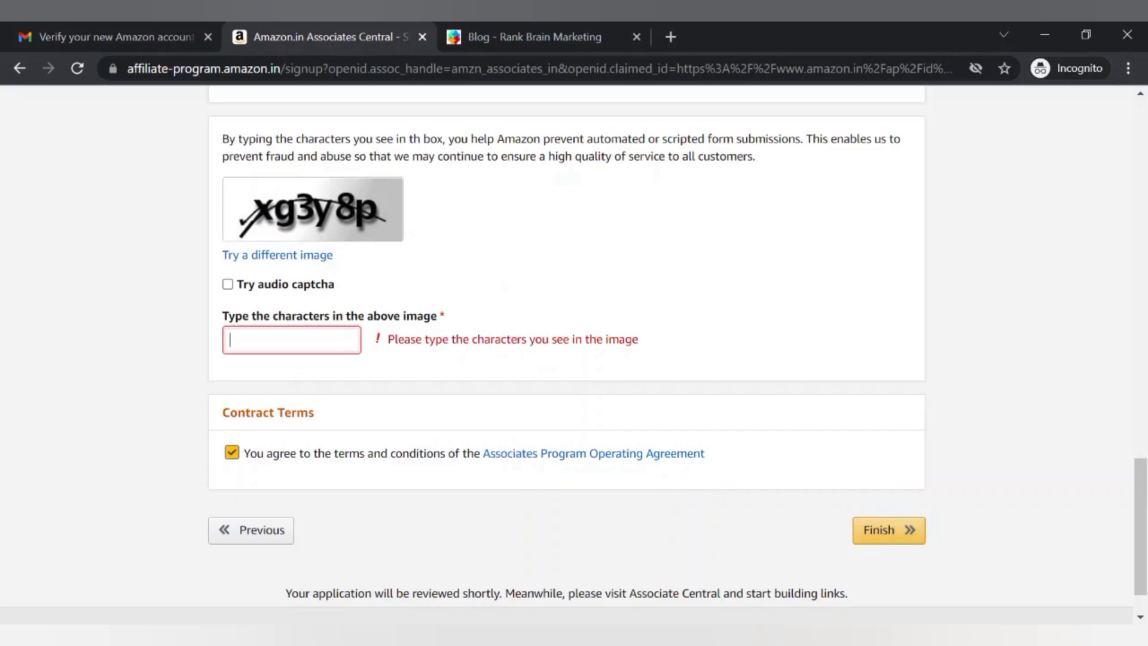
pyautogui.write('xg')
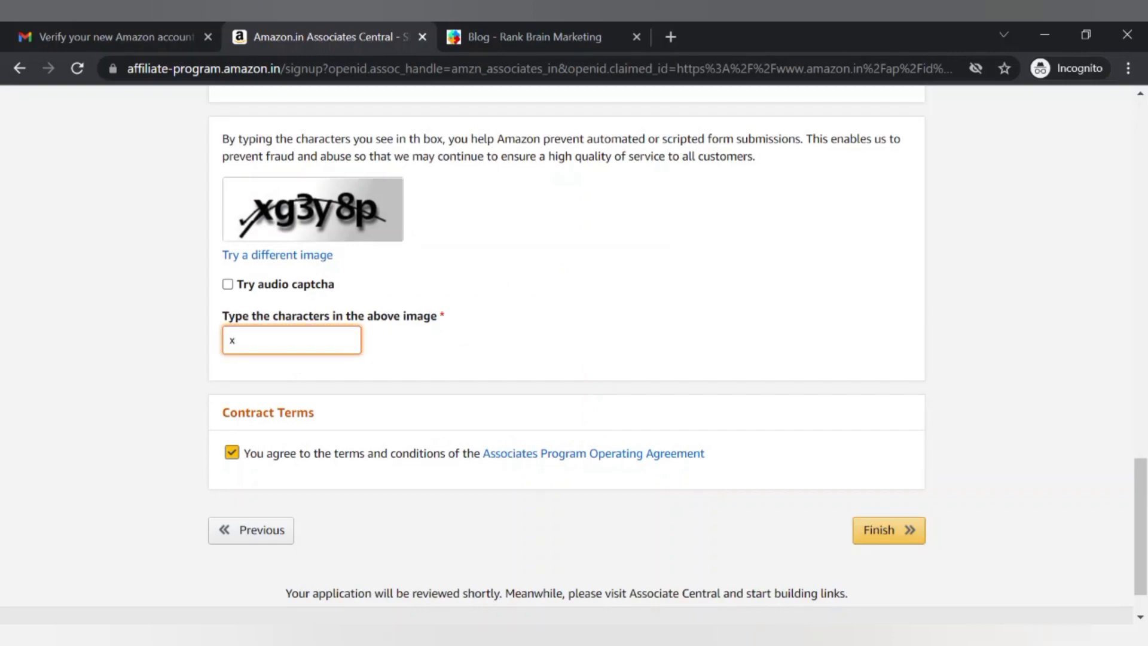
pyautogui.write('3y8p')
# Submit the application and select the new Associate ID on the congratulations page
pyautogui.click(877, 532)
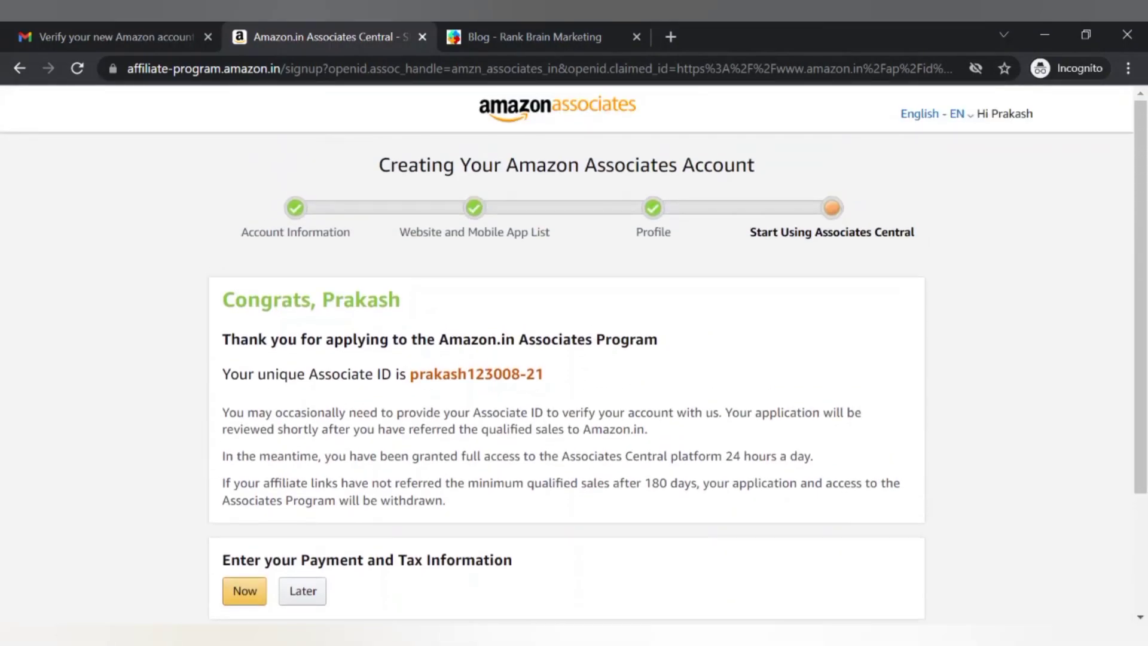
pyautogui.scroll(-1, 551, 384)
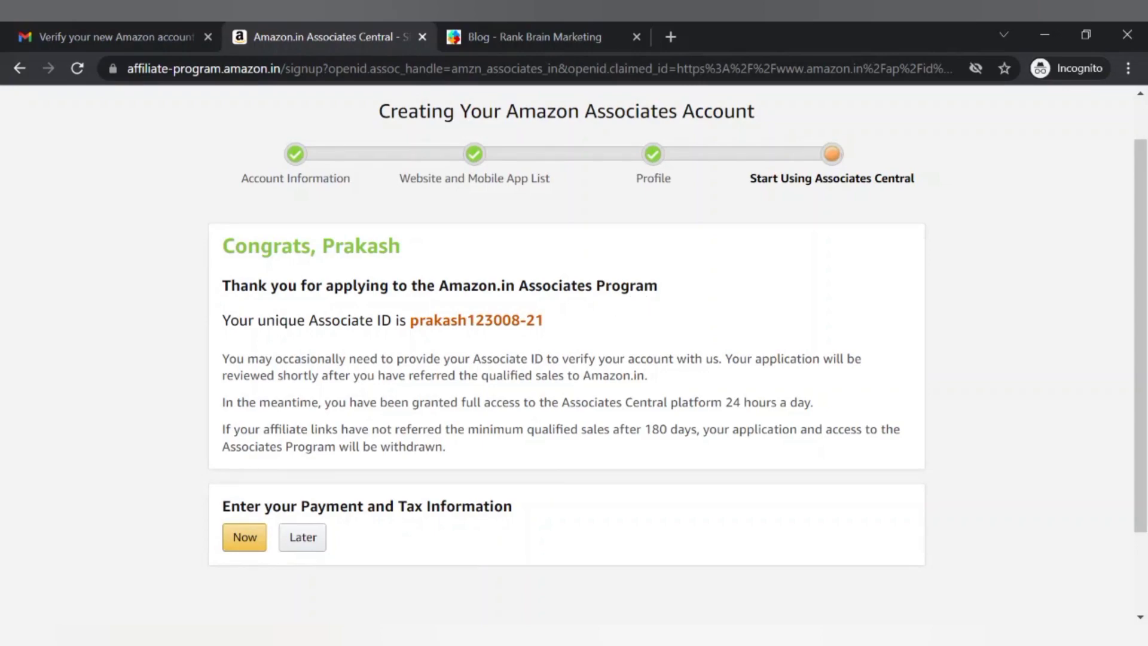
pyautogui.moveTo(410, 320); pyautogui.dragTo(544, 321)
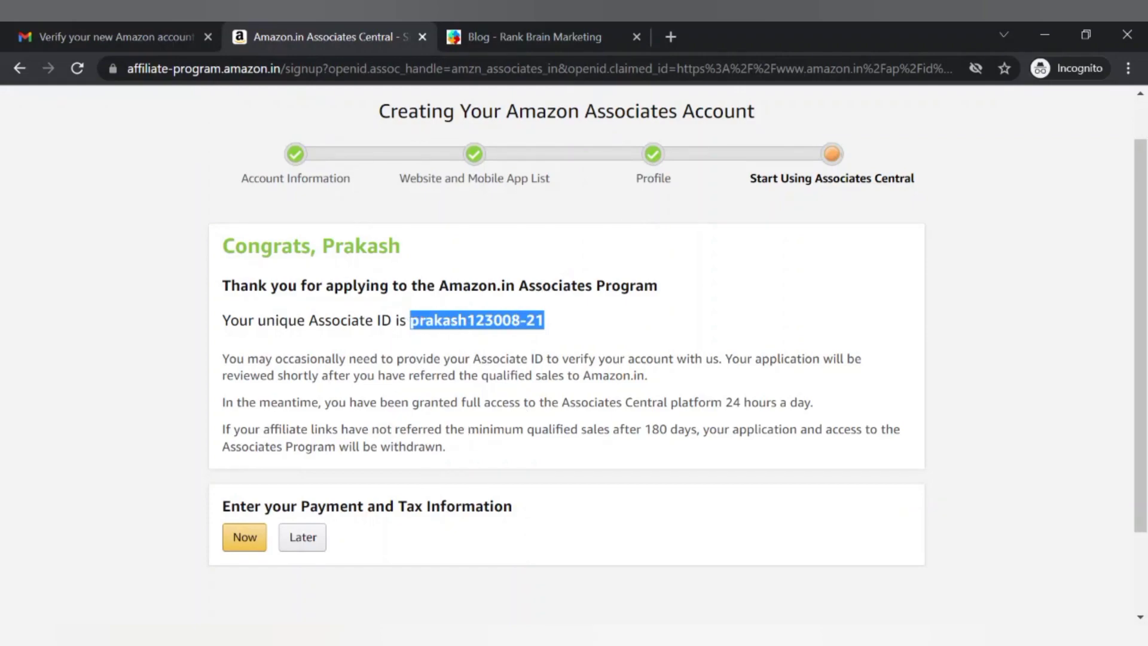
pyautogui.scroll(-2, 320, 453)
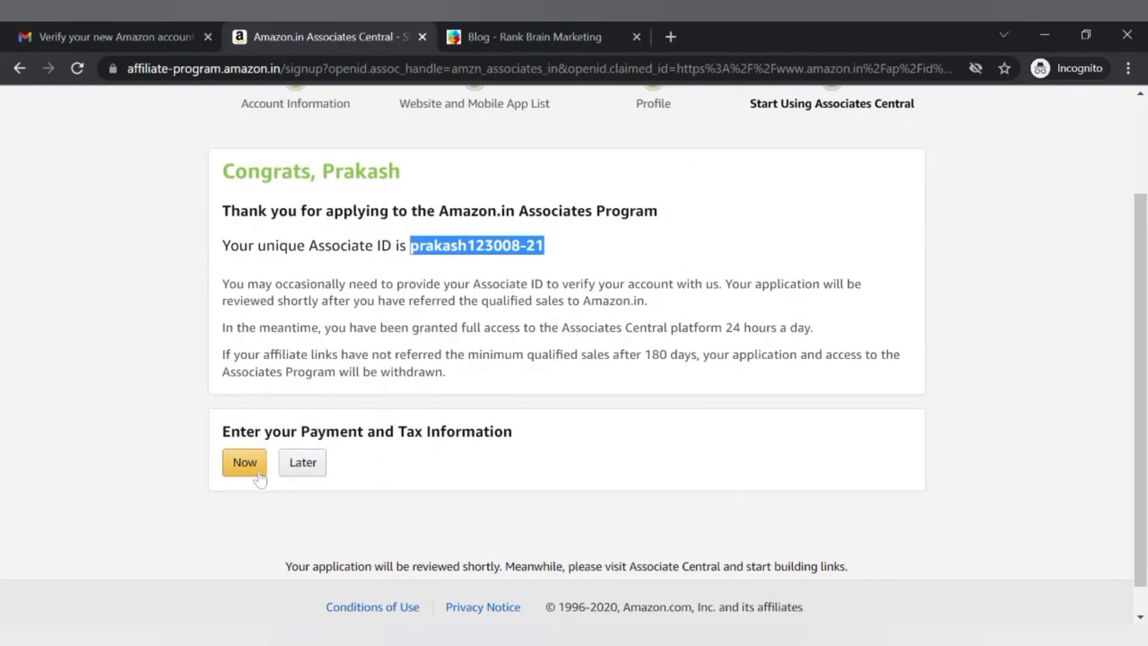
# Choose Later for payment and tax details, dismiss the welcome overlay, and browse the Home dashboard
pyautogui.click(315, 474)
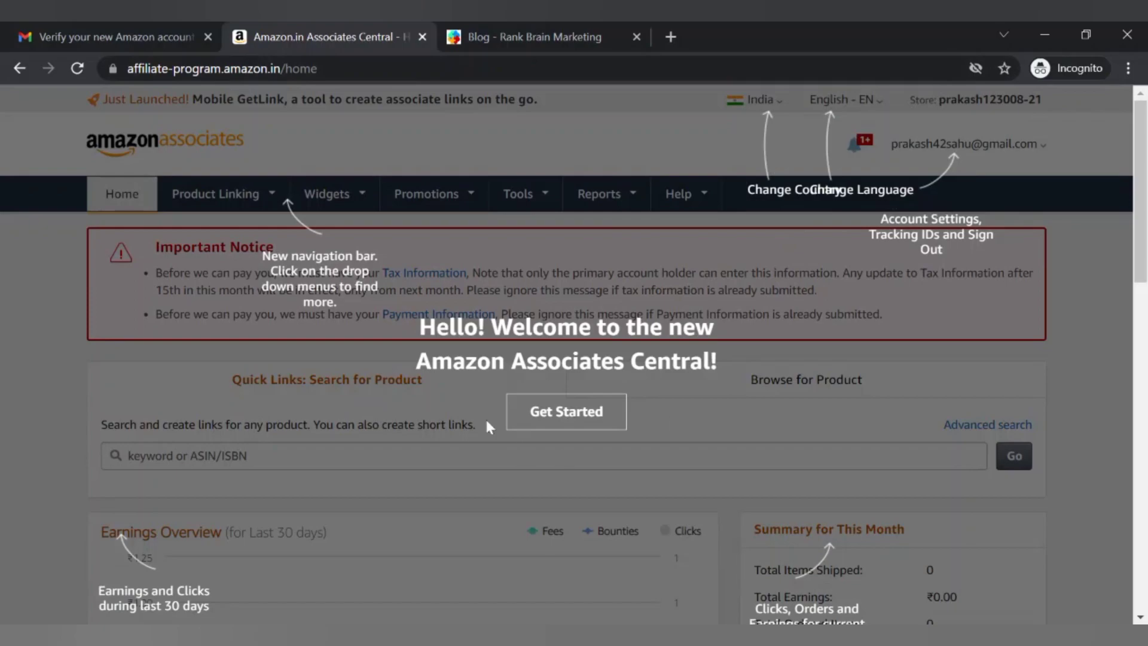
pyautogui.click(557, 428)
pyautogui.scroll(-3, 558, 427)
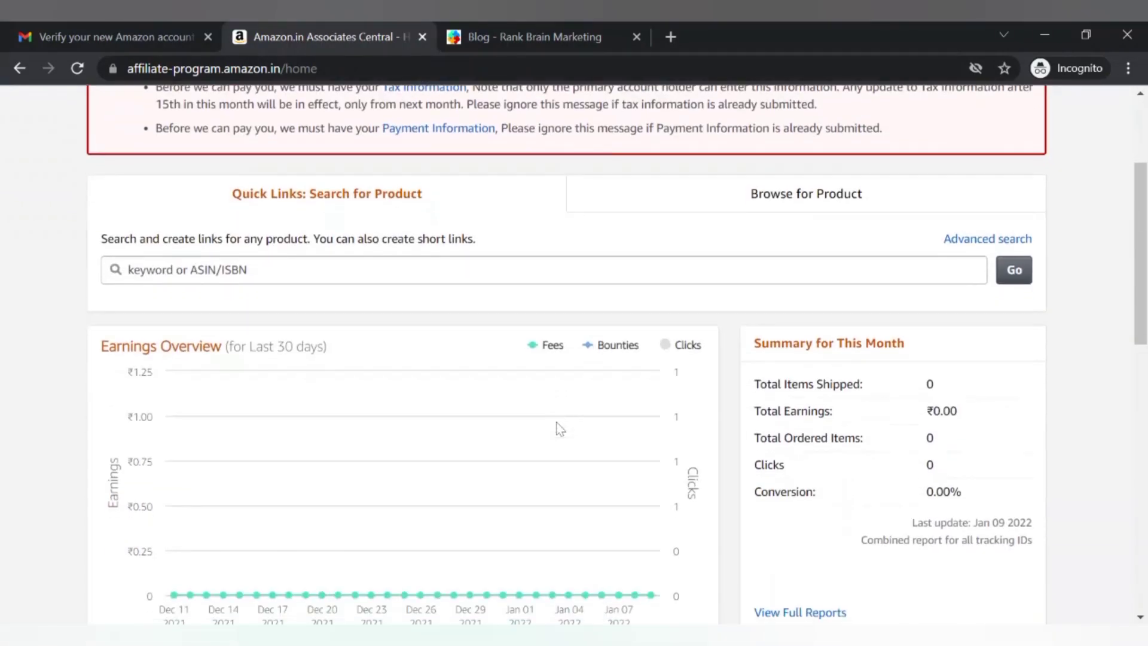
pyautogui.scroll(-2, 559, 427)
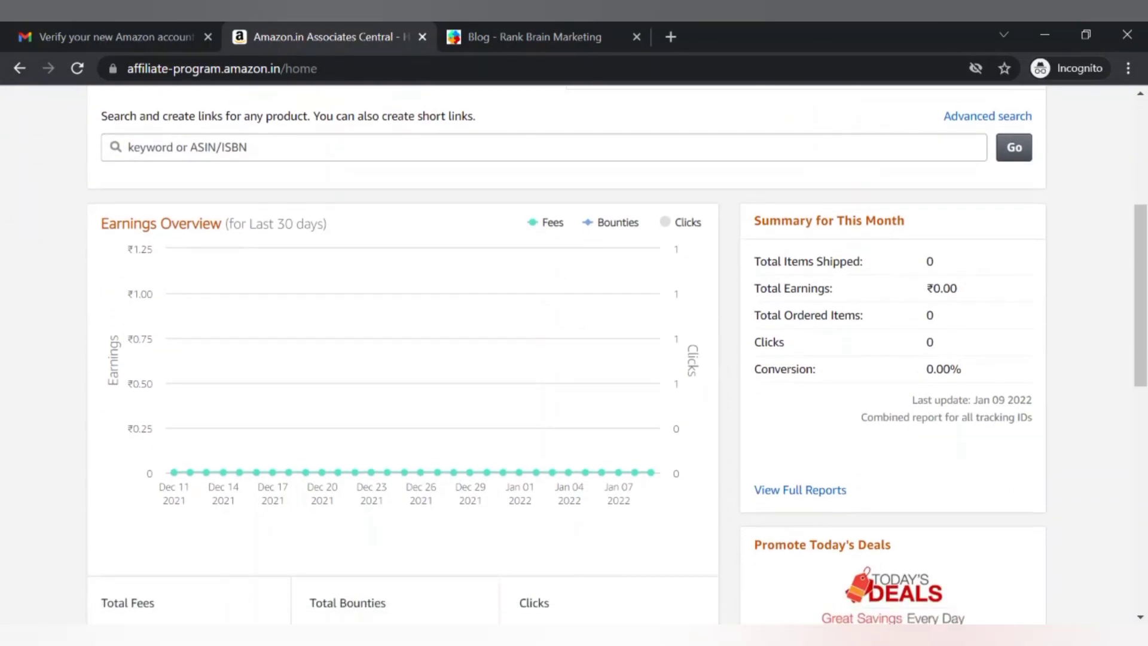
pyautogui.scroll(-4, 559, 427)
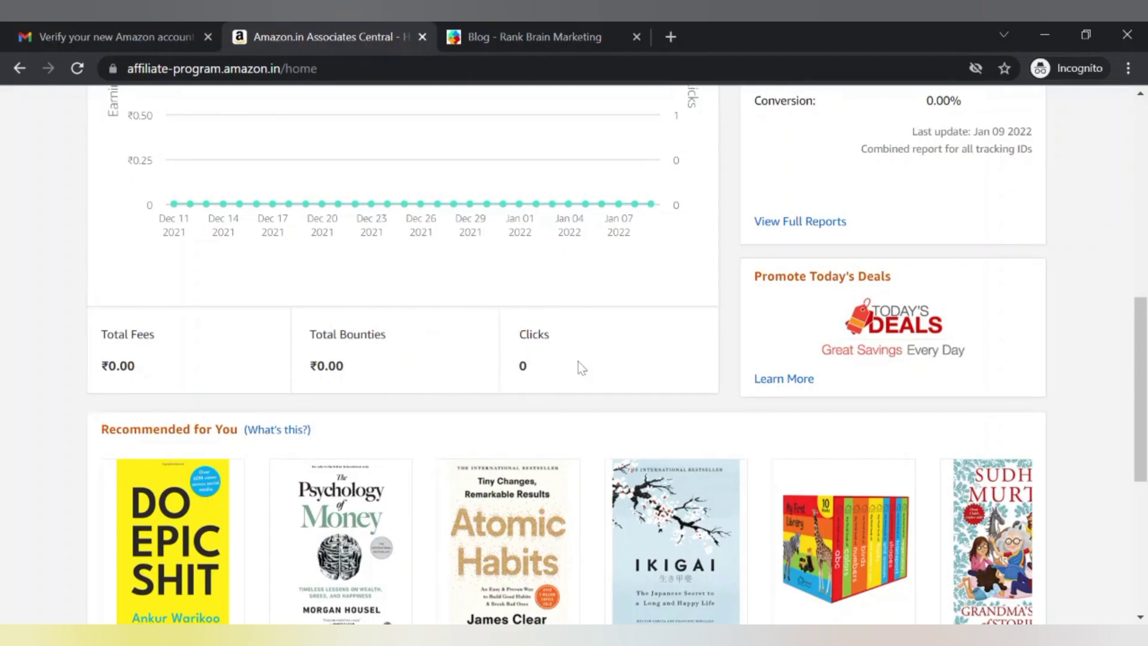
pyautogui.scroll(4, 451, 410)
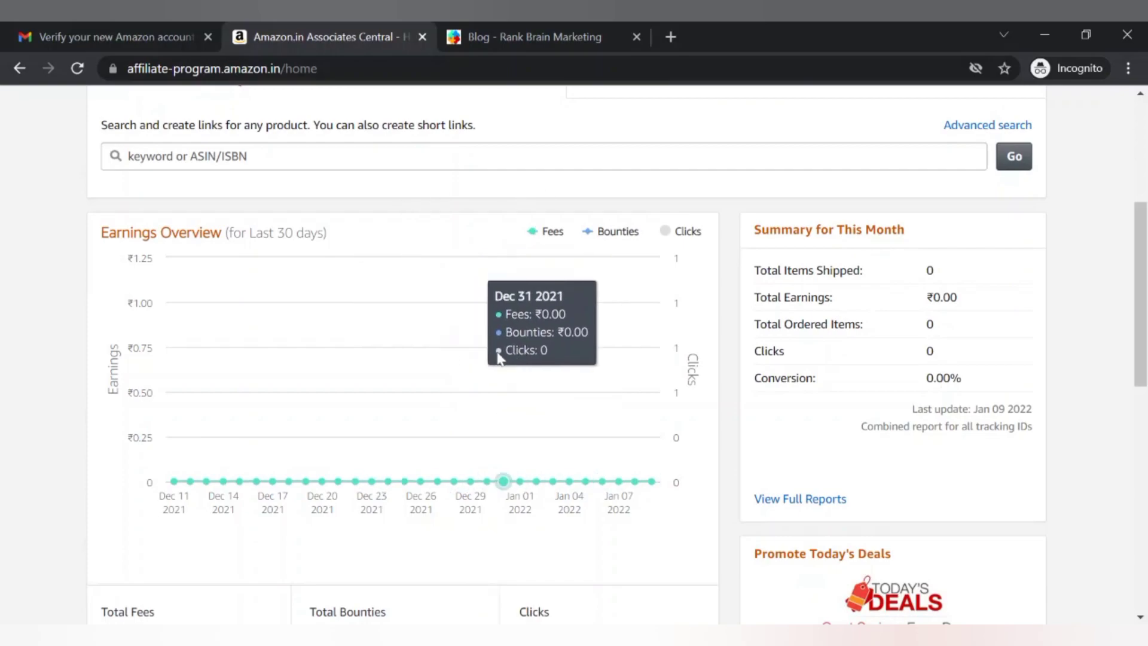
pyautogui.scroll(-10, 499, 357)
pyautogui.scroll(3, 499, 357)
pyautogui.scroll(-2, 499, 357)
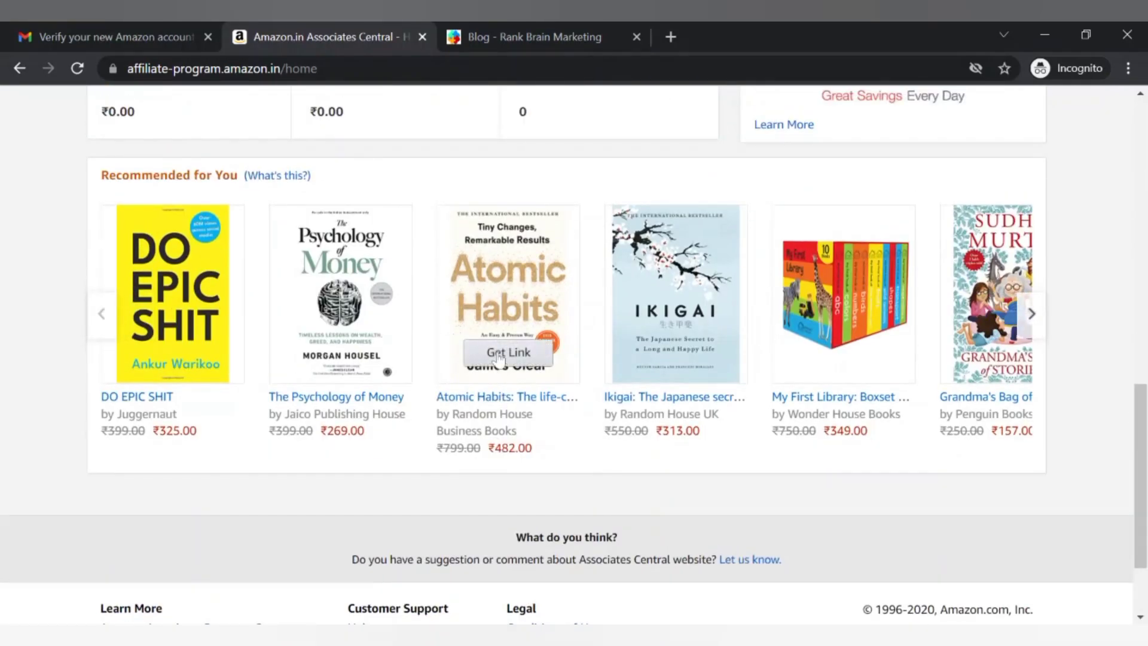
pyautogui.scroll(1, 499, 357)
pyautogui.moveTo(214, 387)
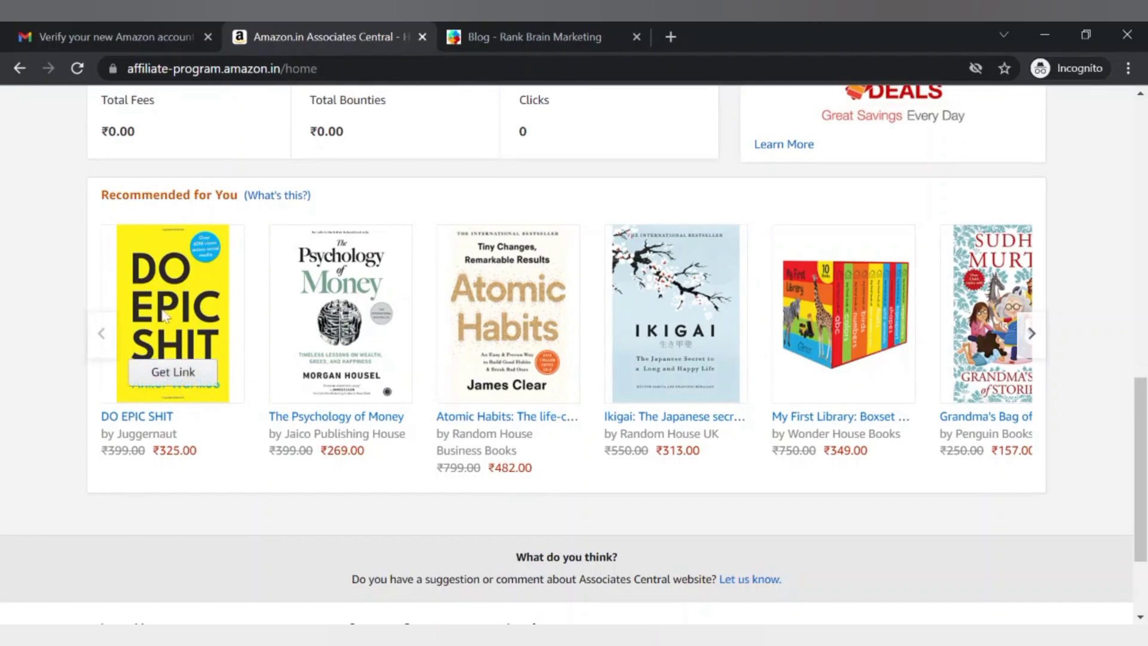
pyautogui.scroll(2, 262, 483)
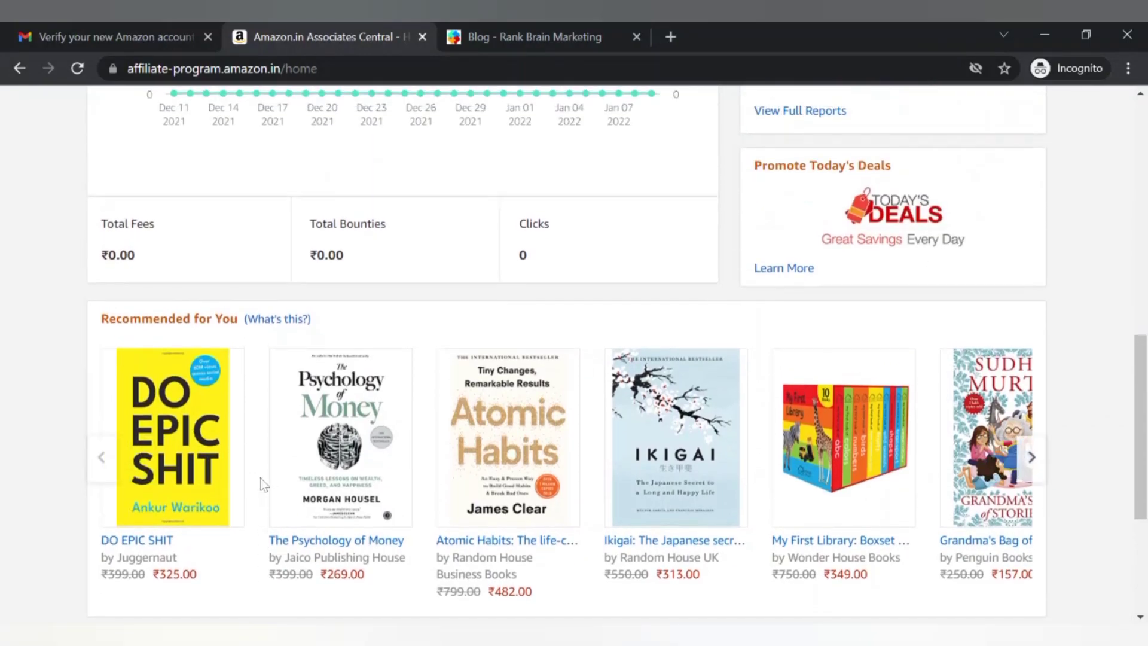
pyautogui.scroll(10, 261, 483)
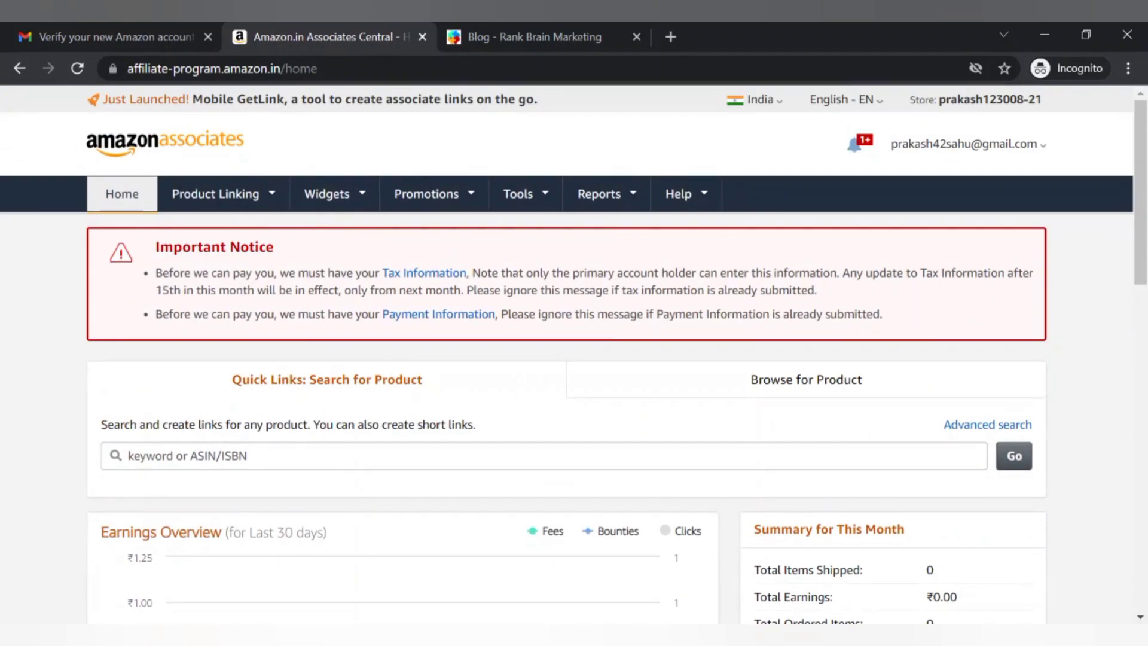
# Search Quick Links for headphones (typed 'heasdphone') and scroll to the results
pyautogui.moveTo(149, 247); pyautogui.dragTo(267, 248)
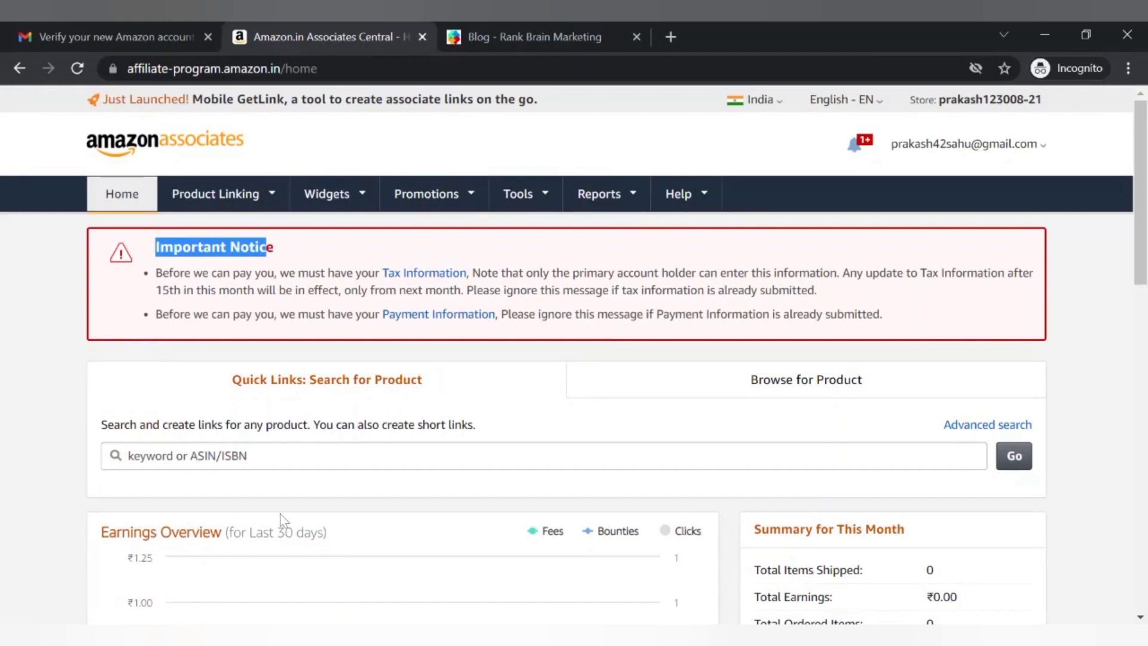
pyautogui.click(190, 455)
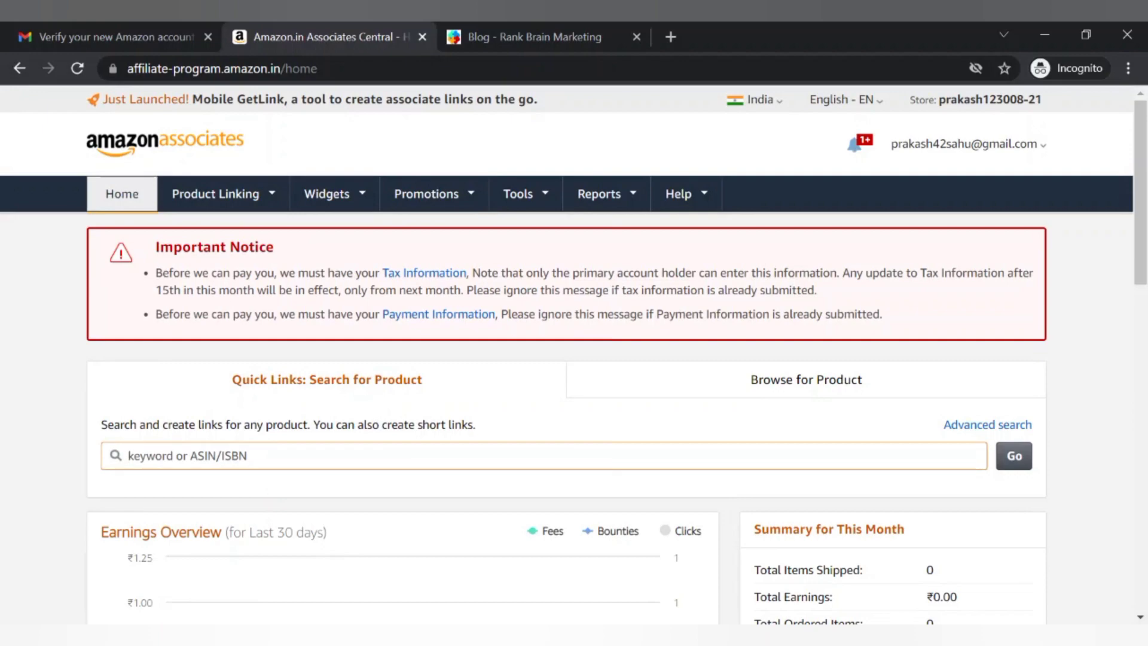
pyautogui.write('heas')
pyautogui.write('d')
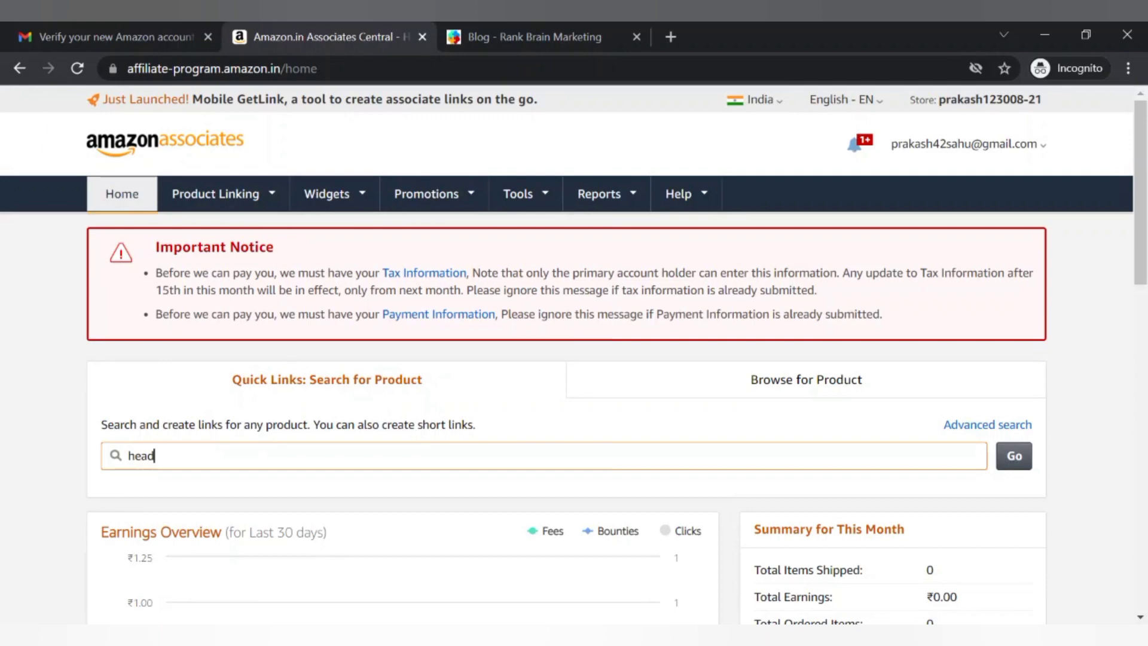
pyautogui.write('phone')
pyautogui.press('Return')
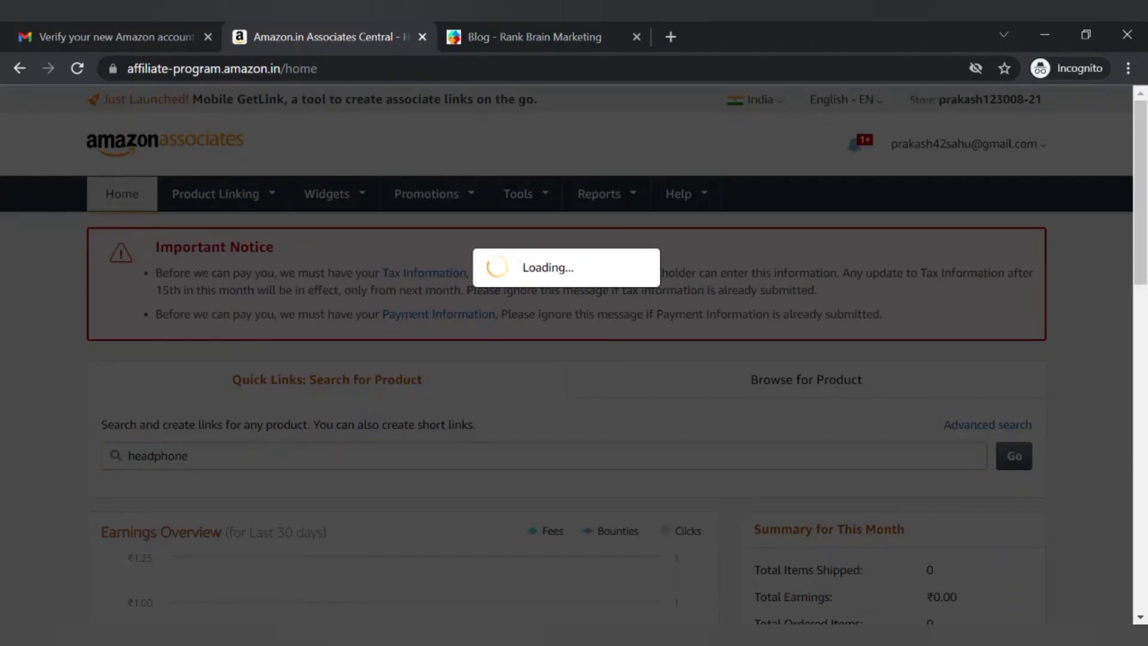
pyautogui.scroll(-5, 574, 358)
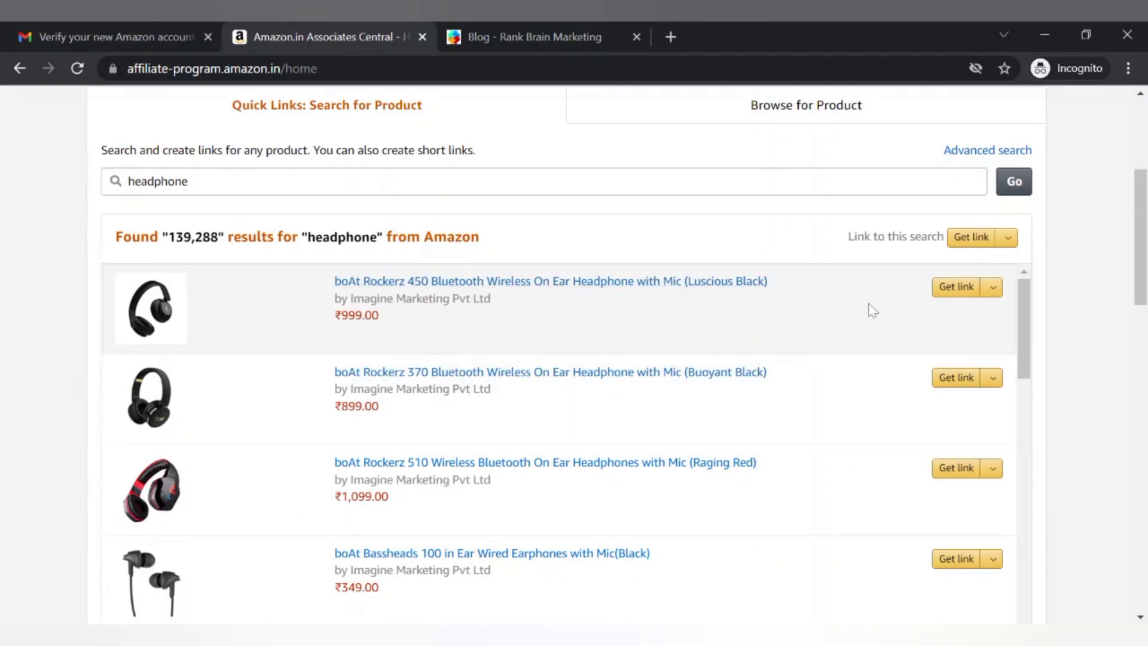
# Get a link for the boAt Rockerz 450 headphones and scroll to the Customize Link panel
pyautogui.click(953, 293)
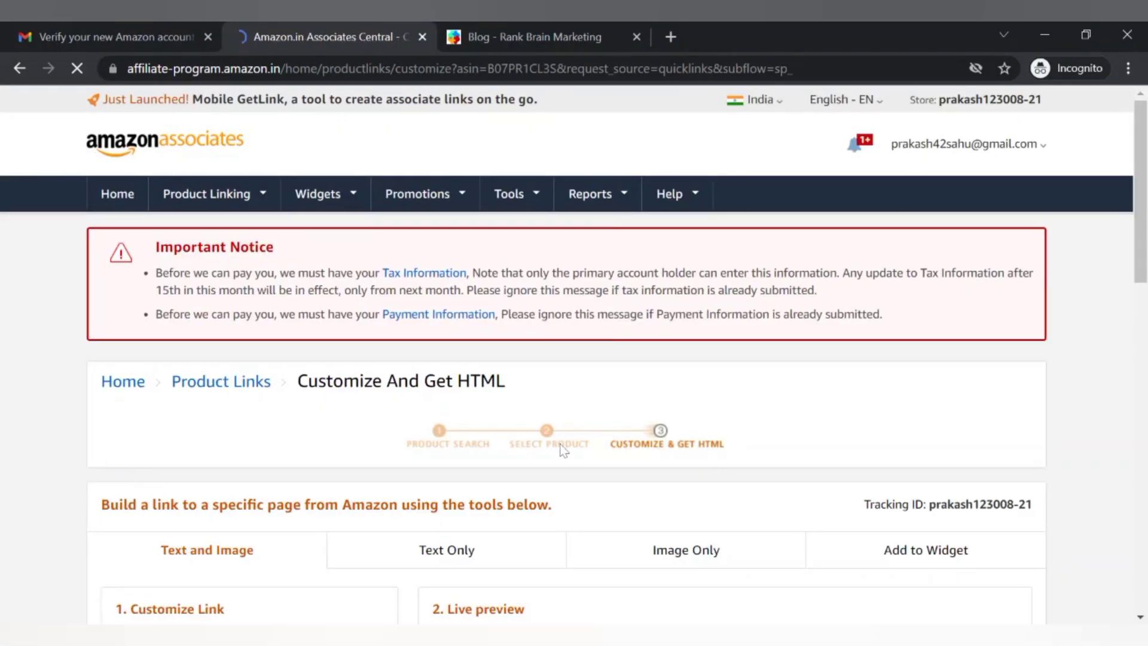
pyautogui.scroll(-3, 562, 449)
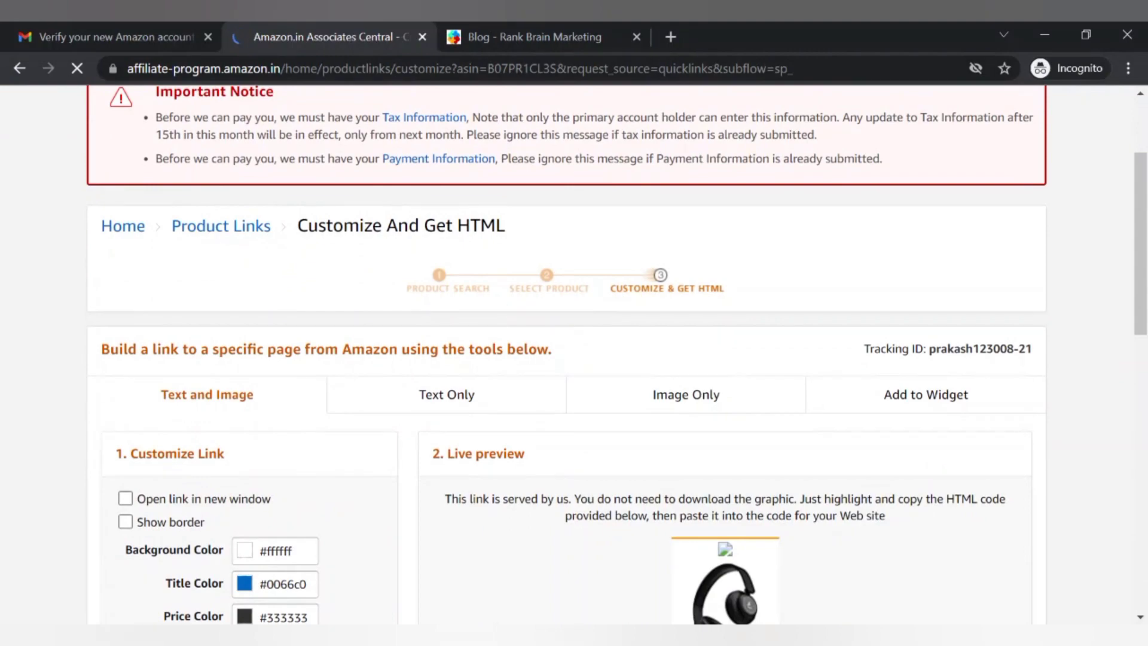
pyautogui.scroll(-3, 574, 358)
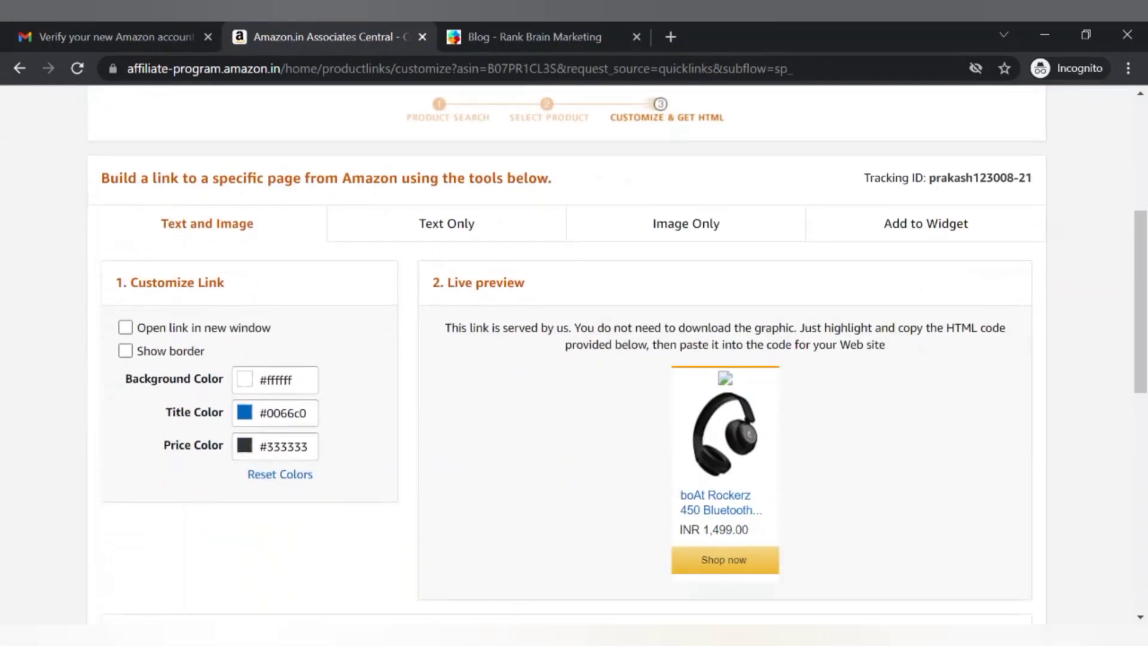
pyautogui.scroll(-1, 506, 405)
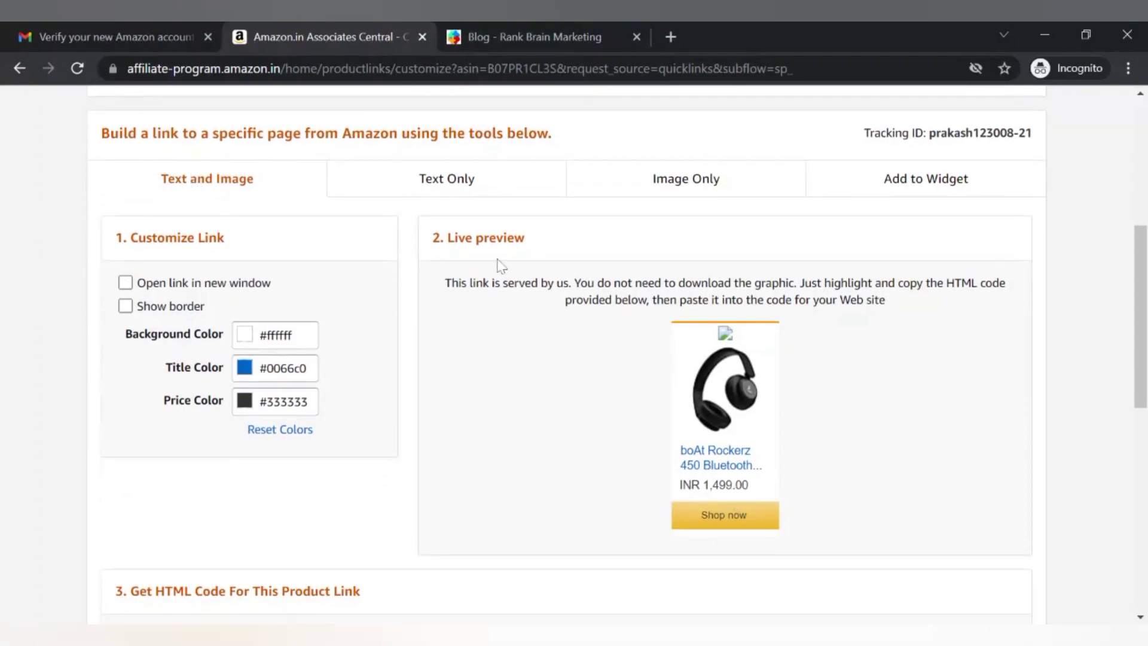
pyautogui.click(449, 189)
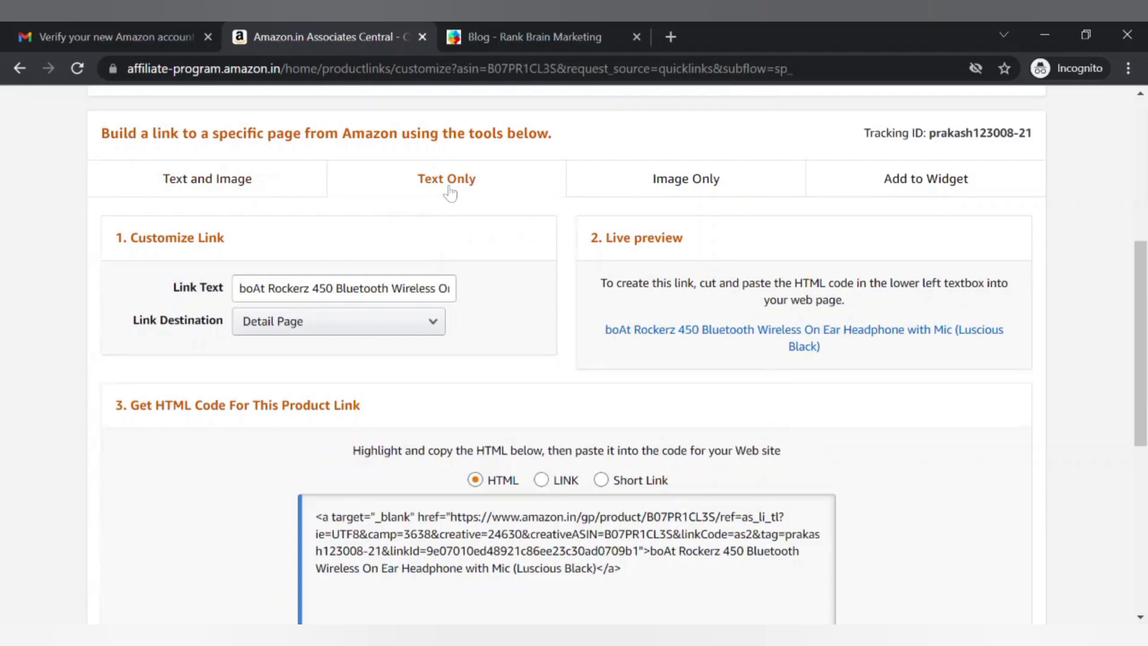
pyautogui.scroll(1, 538, 377)
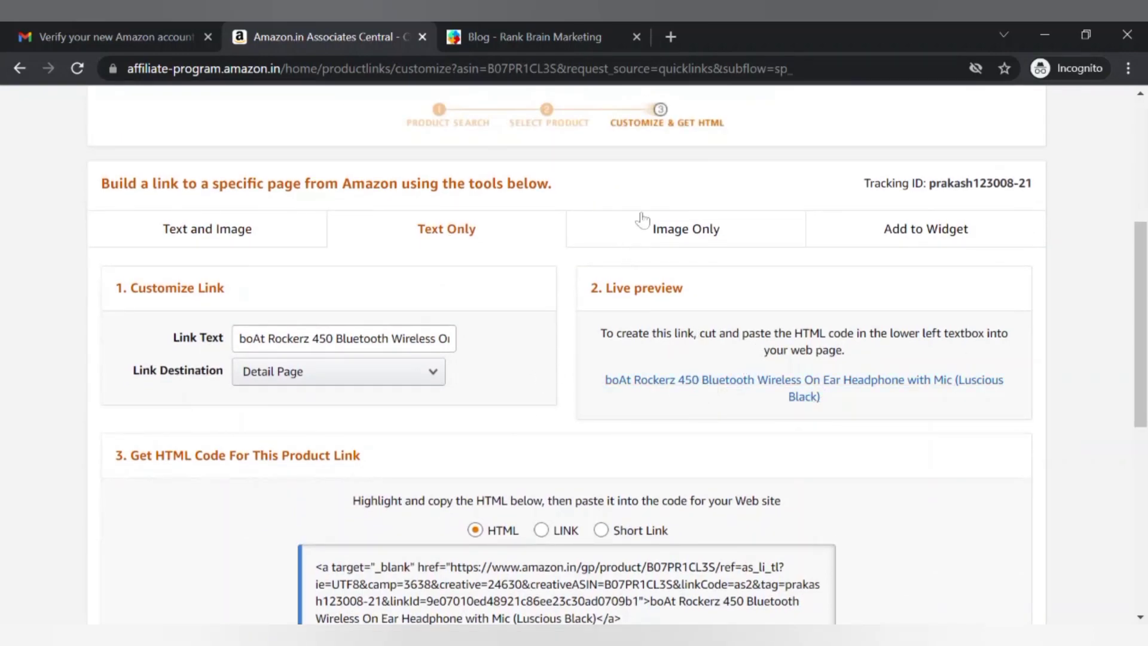
pyautogui.click(671, 227)
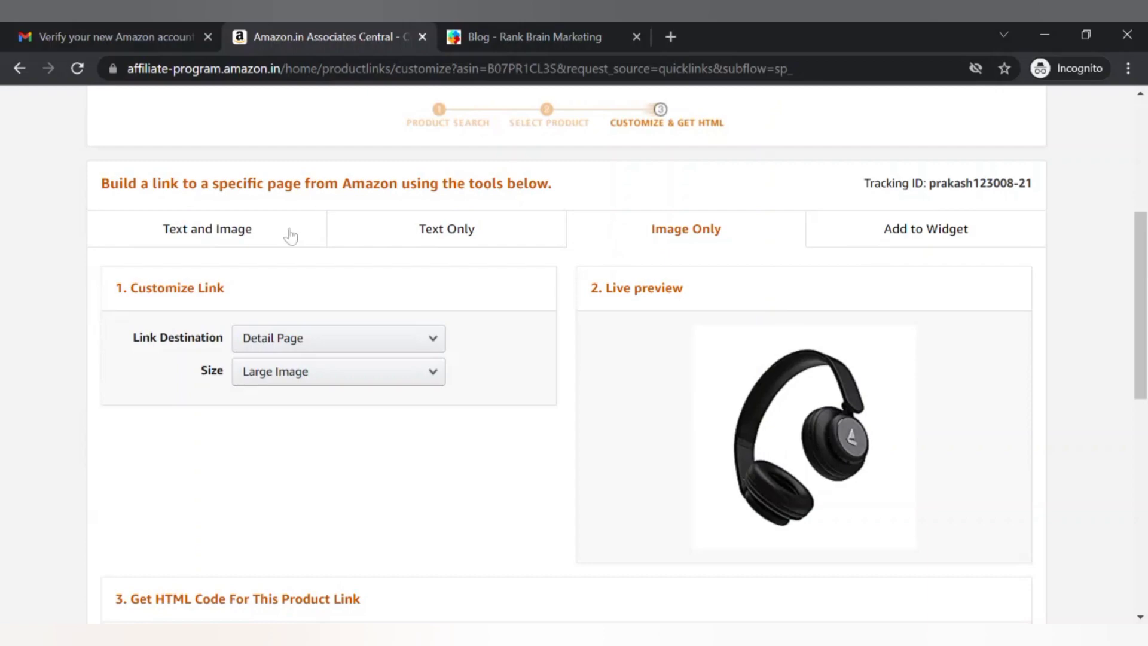
pyautogui.click(269, 249)
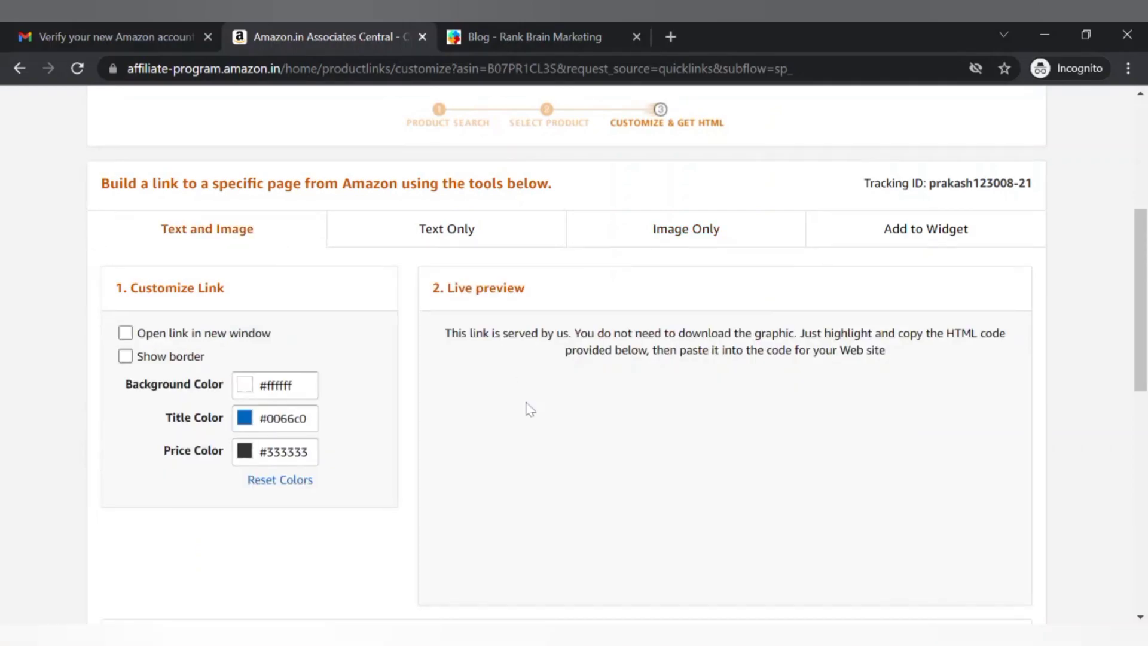
pyautogui.scroll(-1, 690, 455)
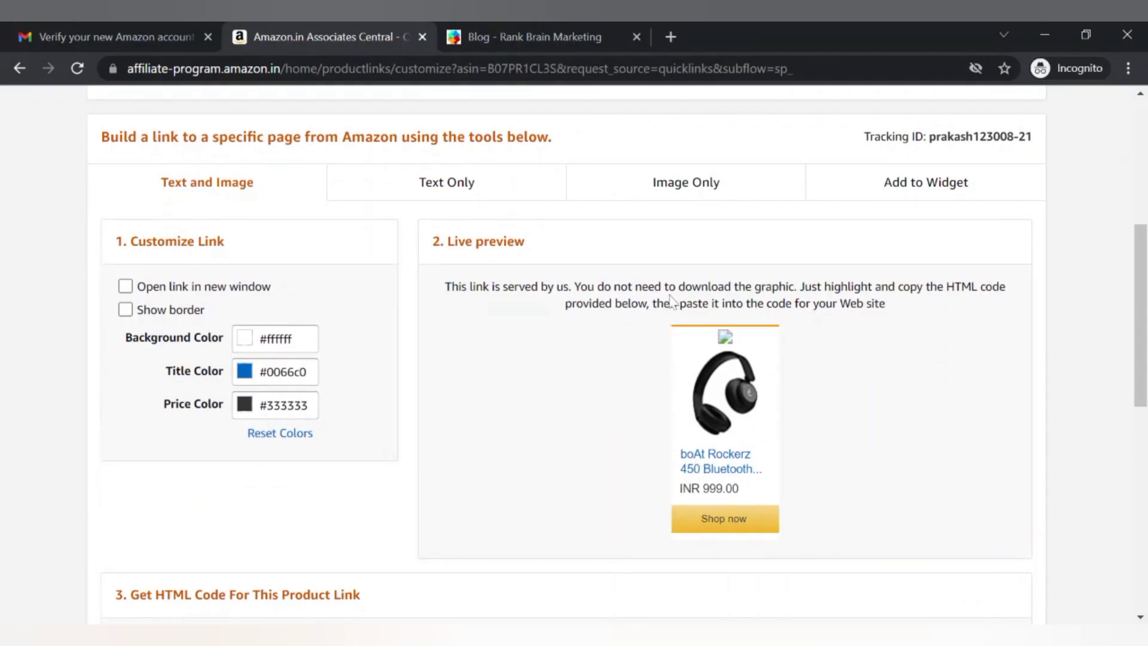
pyautogui.scroll(-2, 661, 529)
pyautogui.scroll(-1, 660, 528)
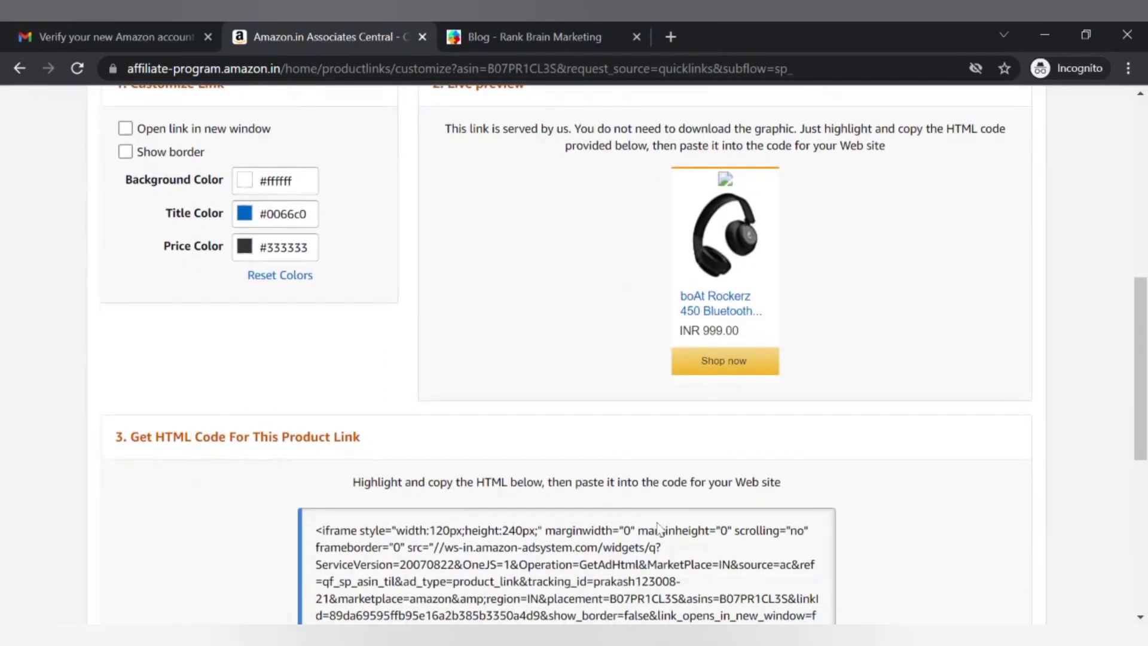
pyautogui.scroll(6, 658, 528)
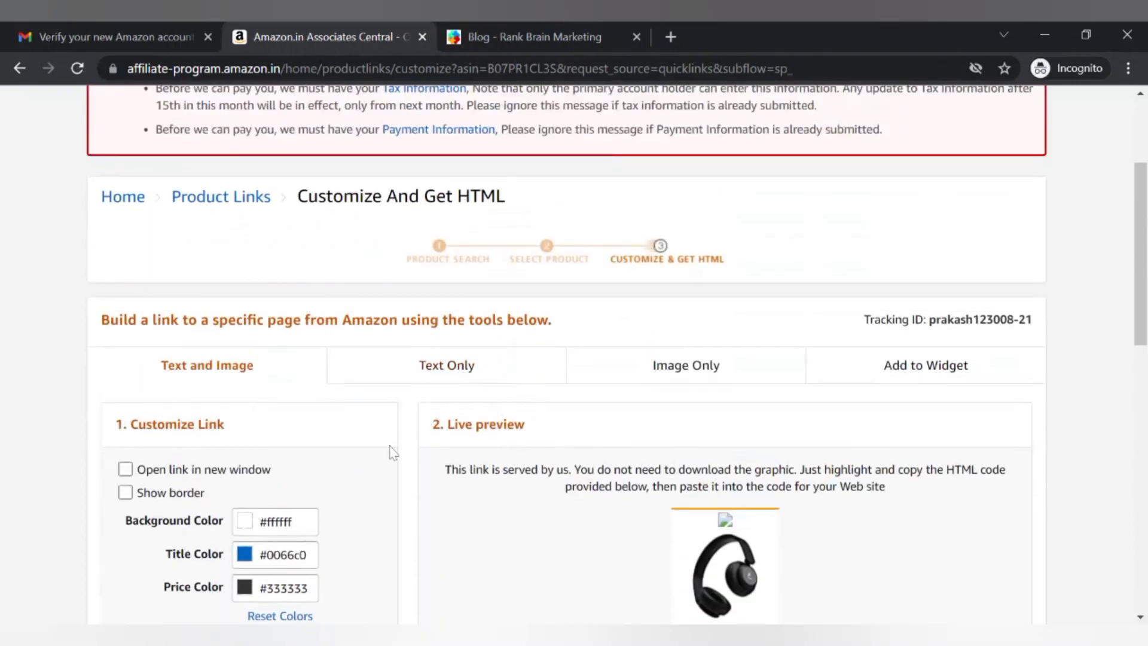
pyautogui.scroll(-1, 364, 466)
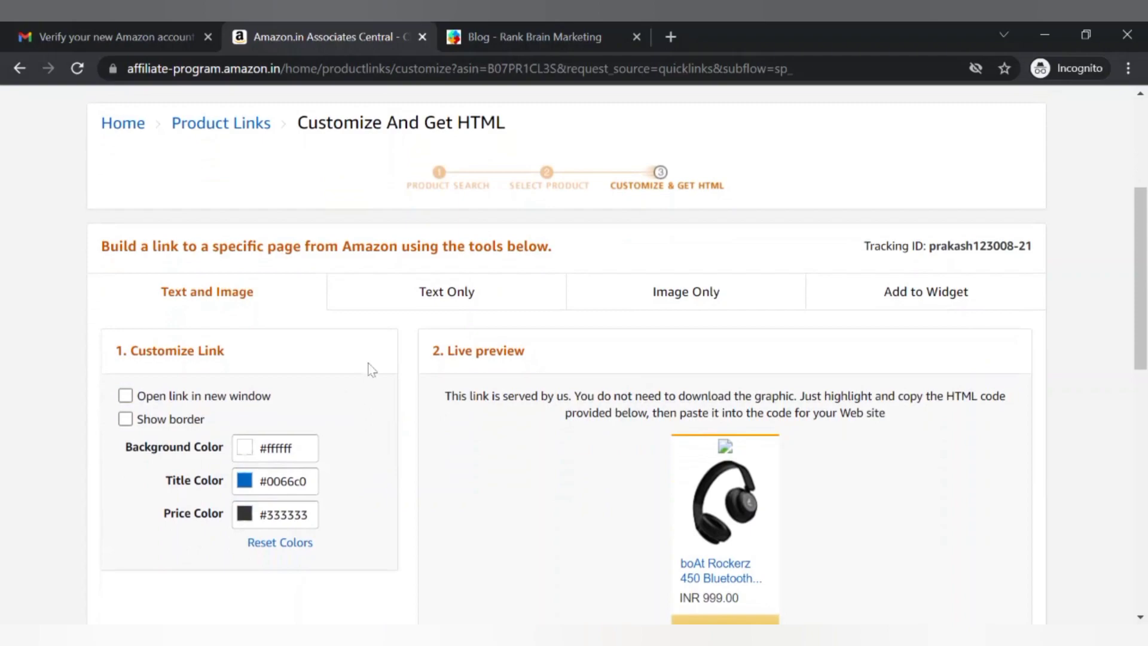
# Turn on Show border for the boAt Rockerz 450 link and scroll to the Get HTML Code box
pyautogui.click(195, 420)
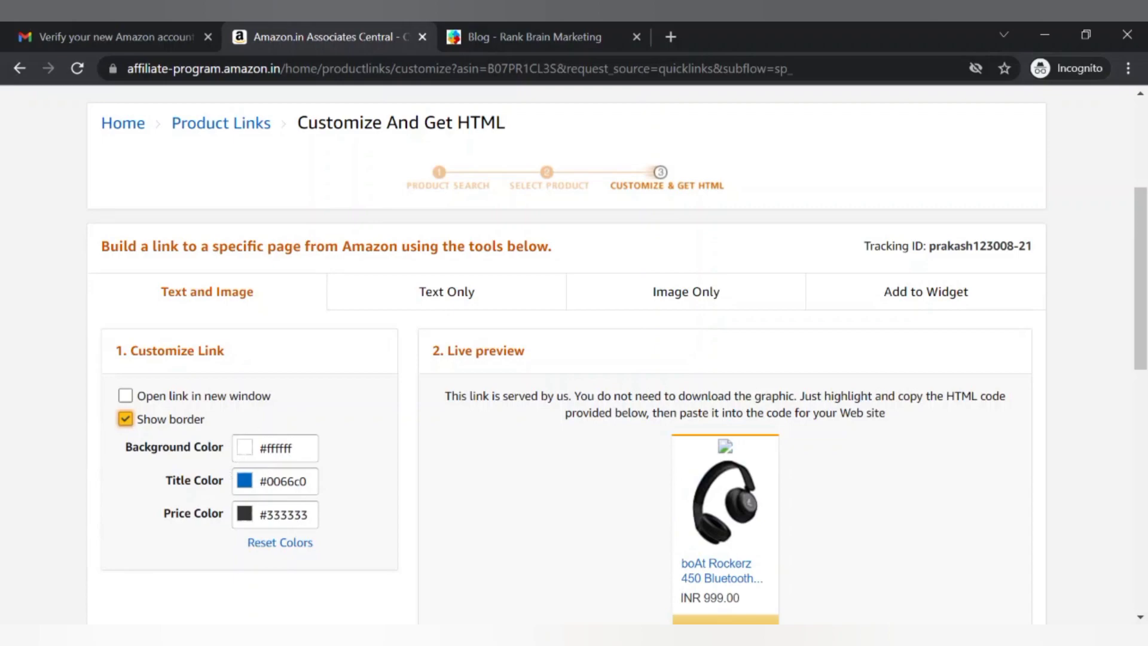
pyautogui.scroll(-1, 322, 466)
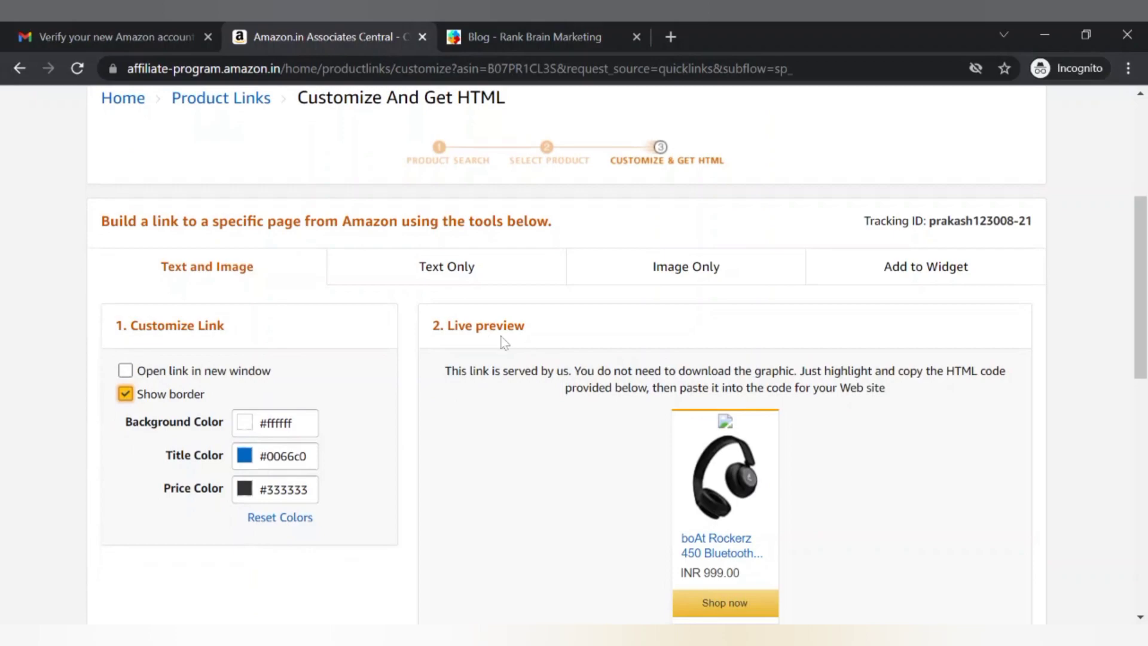
pyautogui.scroll(-1, 599, 471)
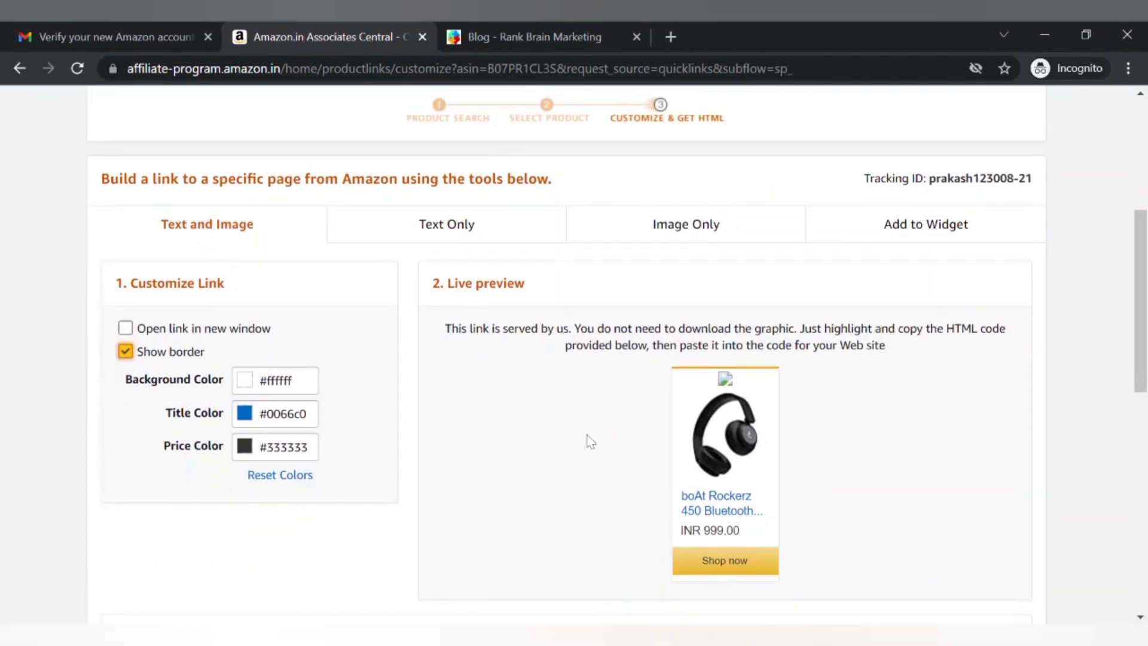
pyautogui.scroll(-4, 693, 535)
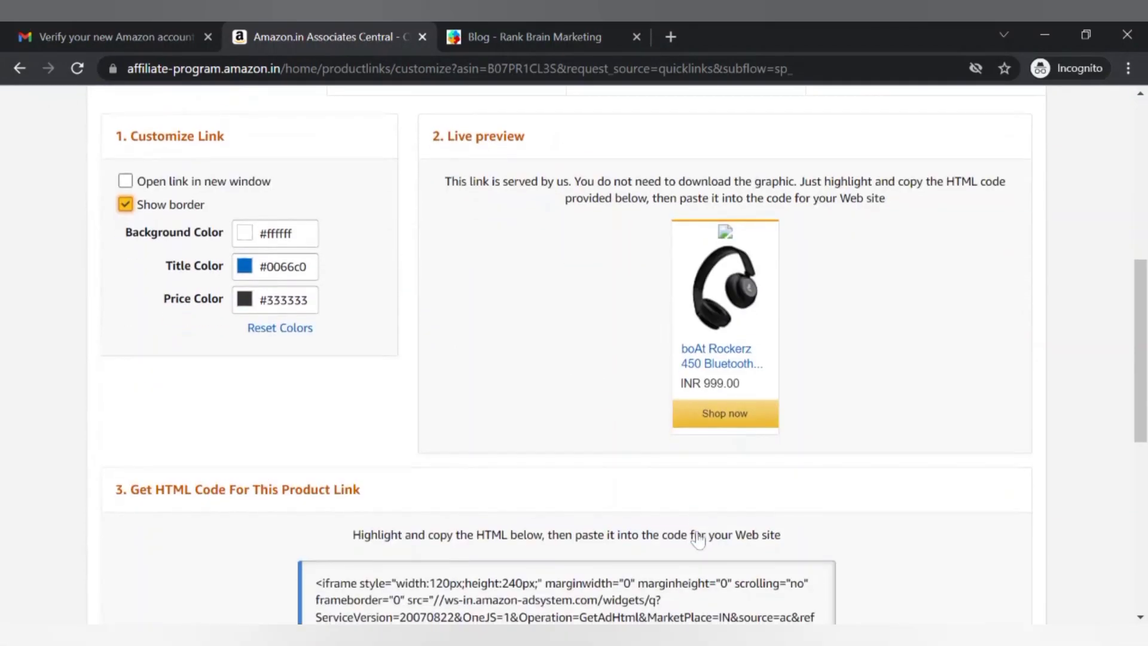
pyautogui.scroll(-1, 698, 538)
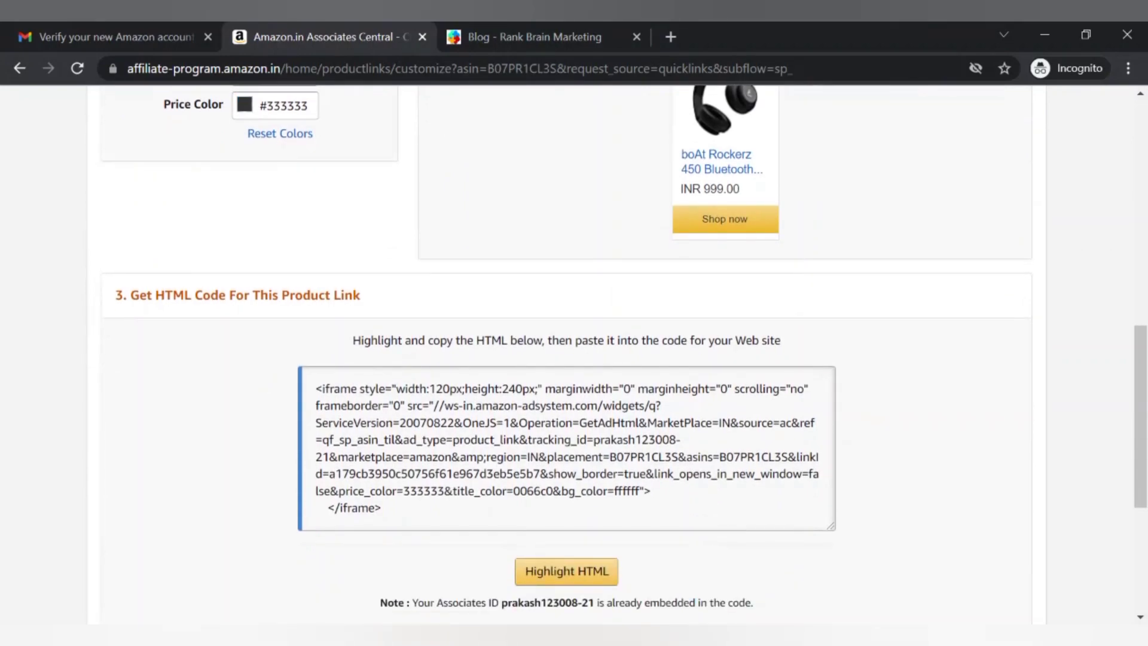
pyautogui.scroll(-1, 618, 365)
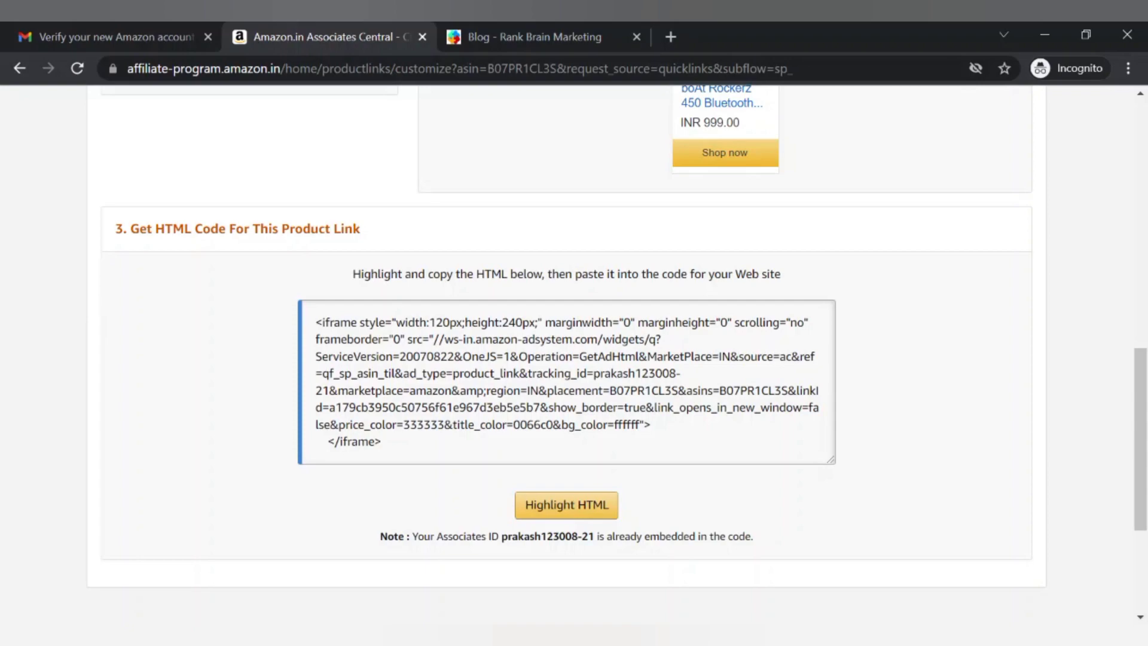
# Select all of the boAt Rockerz 450 iframe code in the Get HTML Code box to copy it
pyautogui.moveTo(593, 373); pyautogui.dragTo(321, 390)
pyautogui.hotkey('ctrl', 'a')
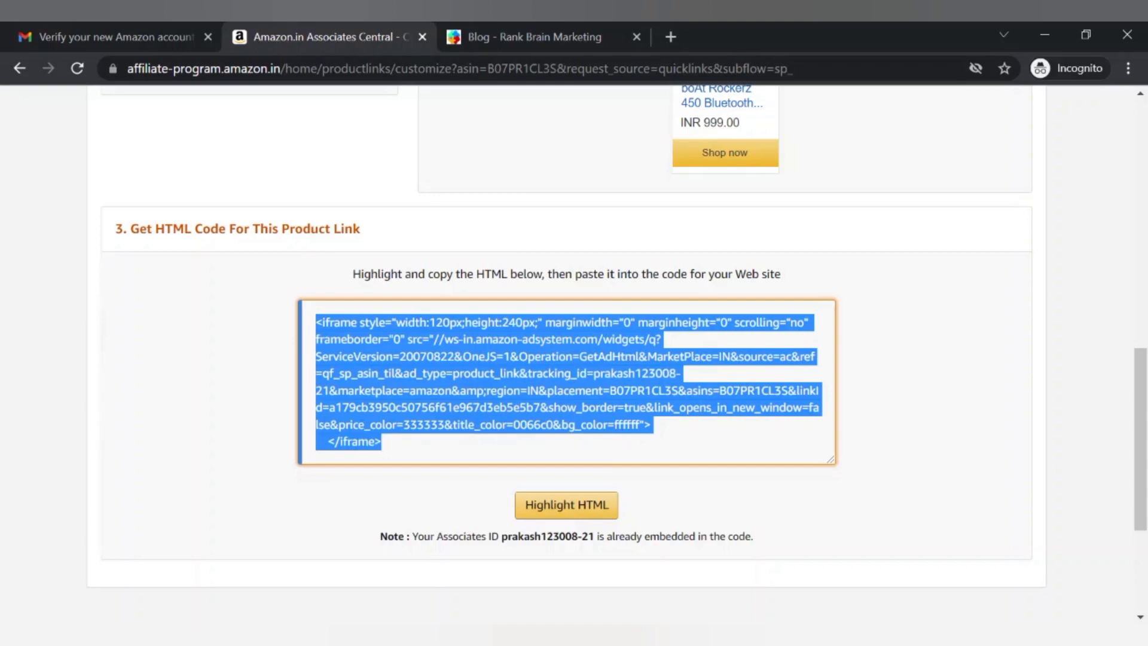
pyautogui.click(844, 377)
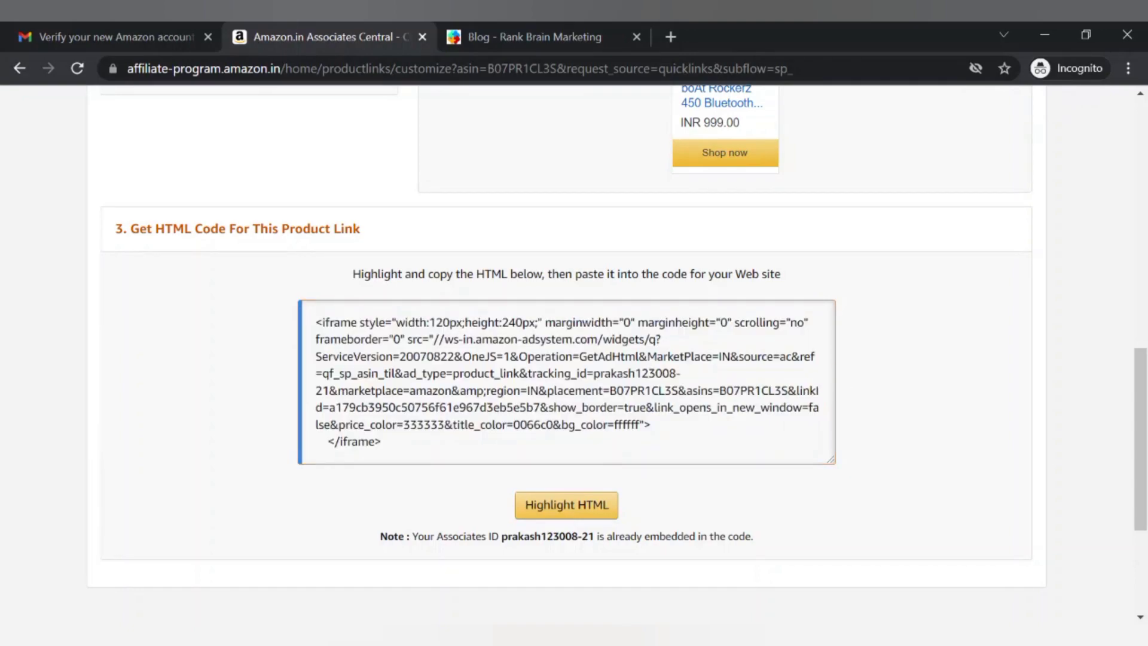
pyautogui.moveTo(594, 373); pyautogui.dragTo(548, 407)
pyautogui.moveTo(409, 390); pyautogui.dragTo(329, 391)
pyautogui.hotkey('ctrl', 'a')
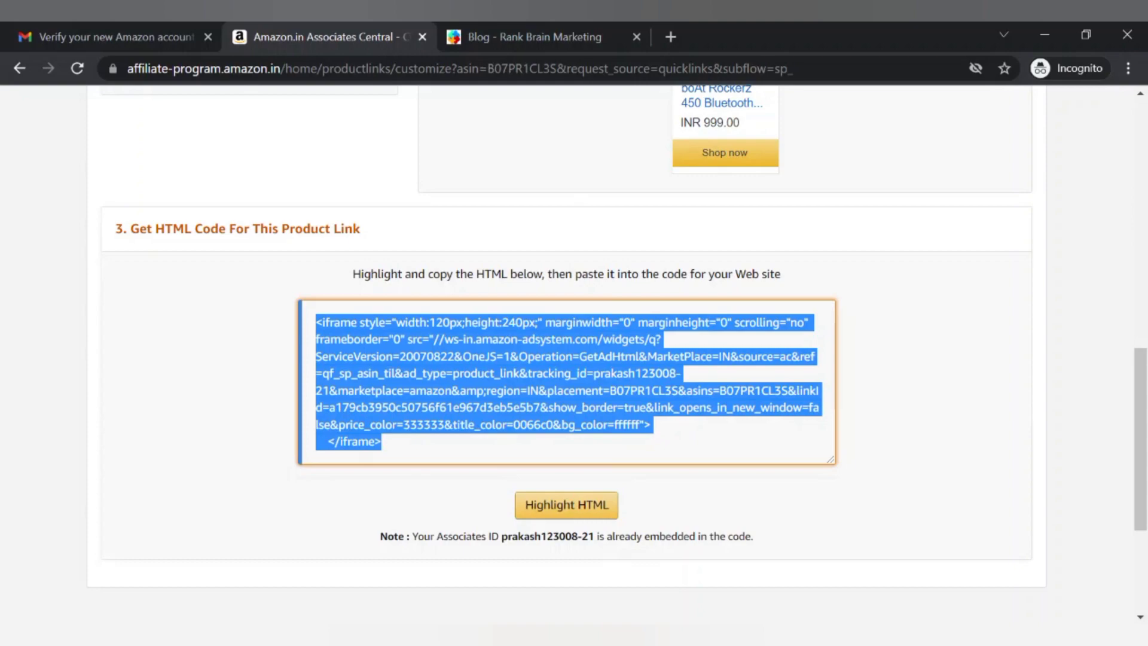
pyautogui.scroll(-2, 495, 161)
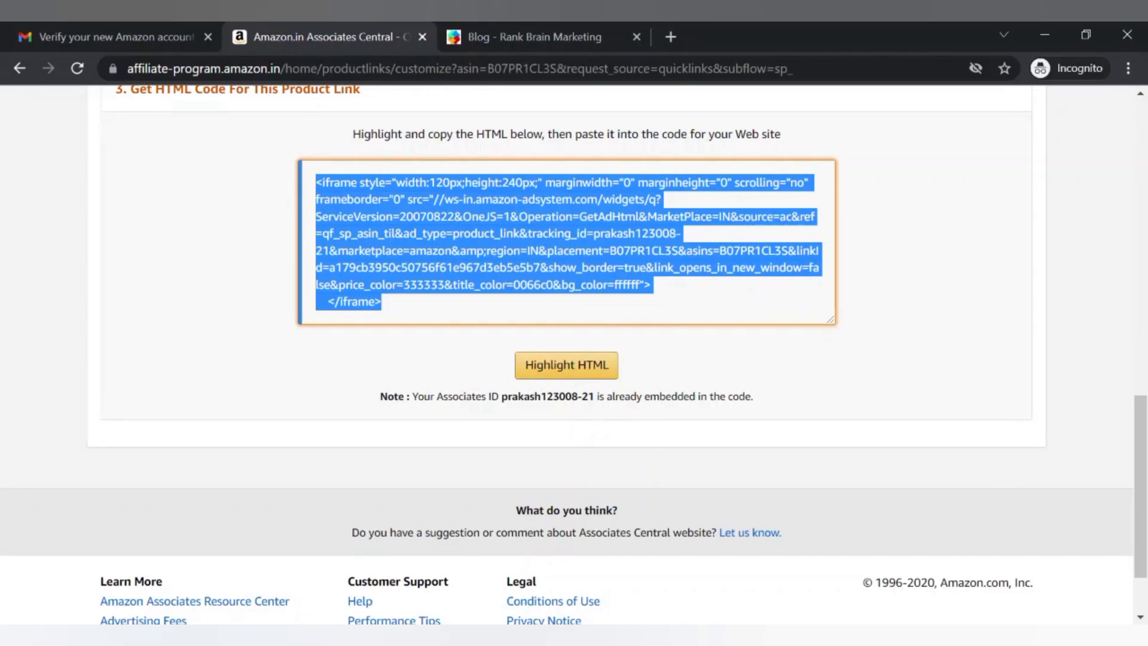
# Go back to the Associates Central home dashboard and view the Earnings Overview showing zero earnings this month
pyautogui.click(673, 357)
pyautogui.scroll(10, 671, 359)
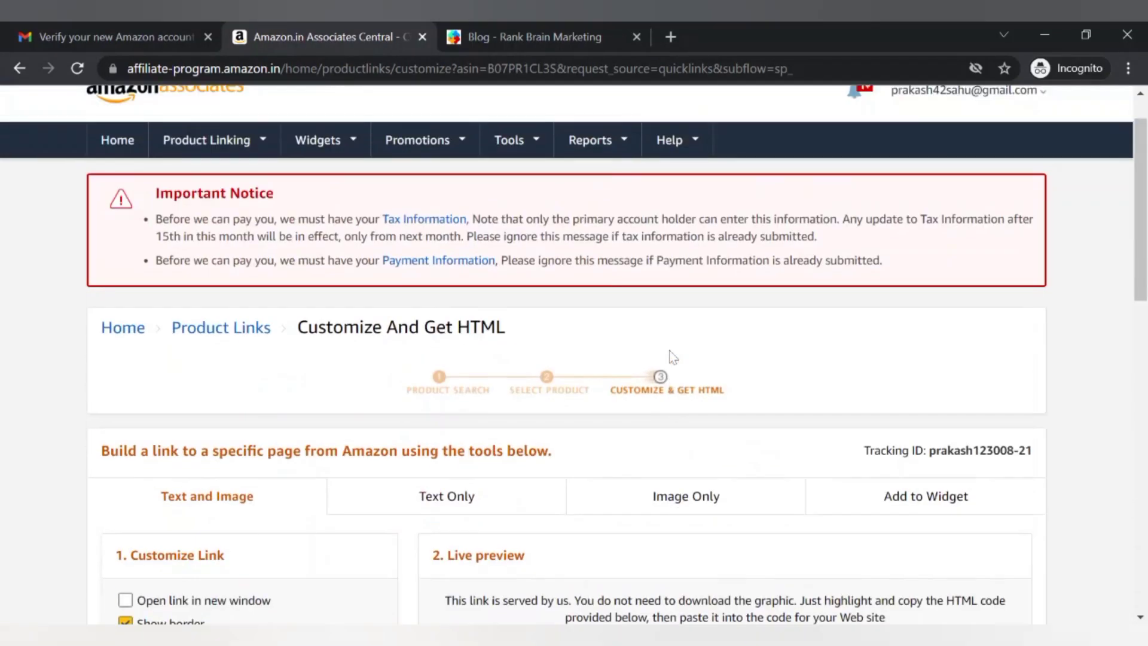
pyautogui.moveTo(321, 191)
pyautogui.click(127, 207)
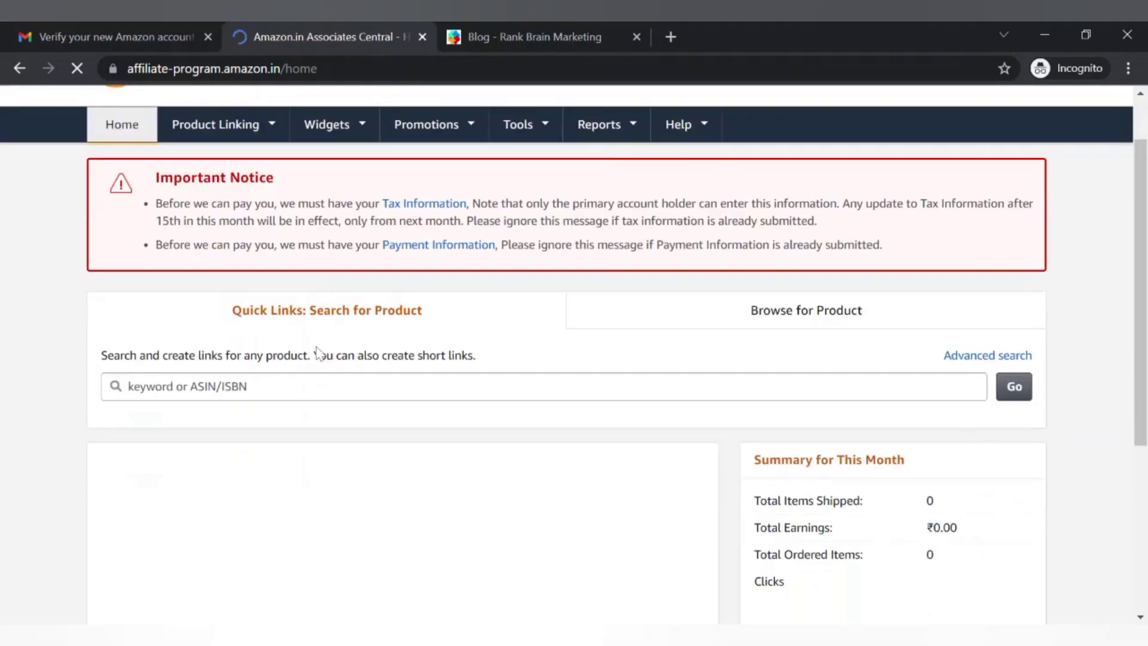
pyautogui.scroll(-2, 319, 352)
pyautogui.scroll(-2, 320, 353)
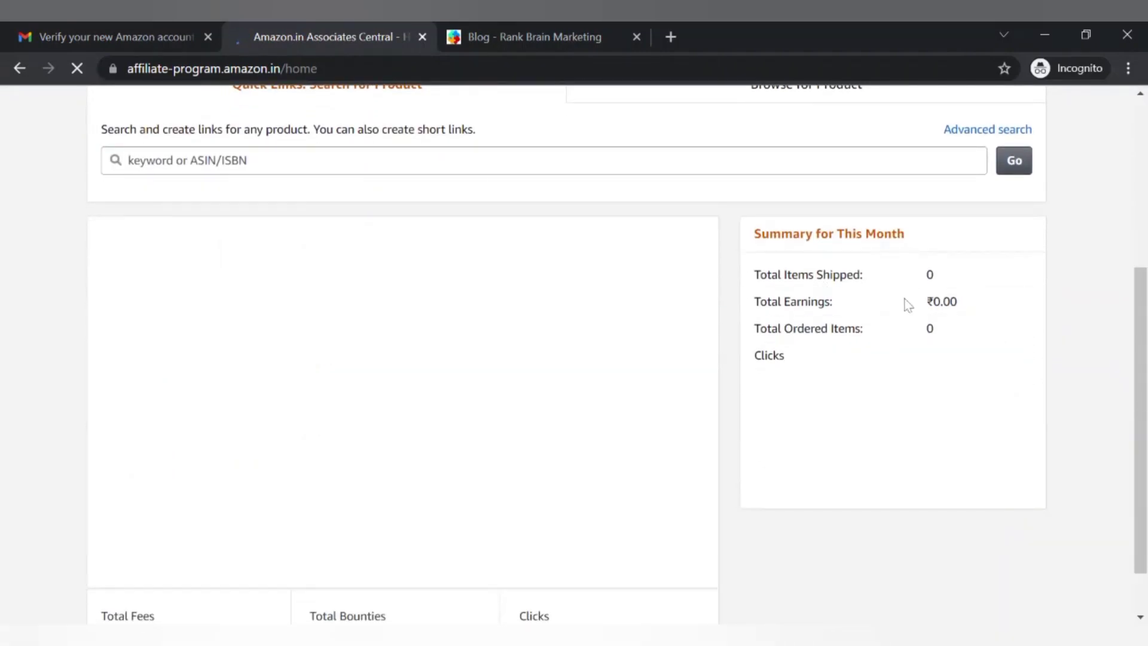